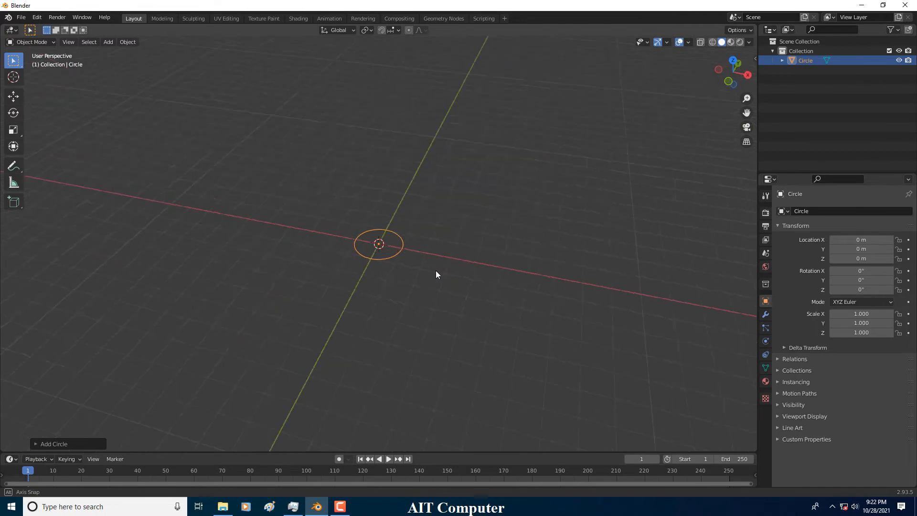
Step: Open the new circle's creation settings and confirm its vertex count
click(83, 444)
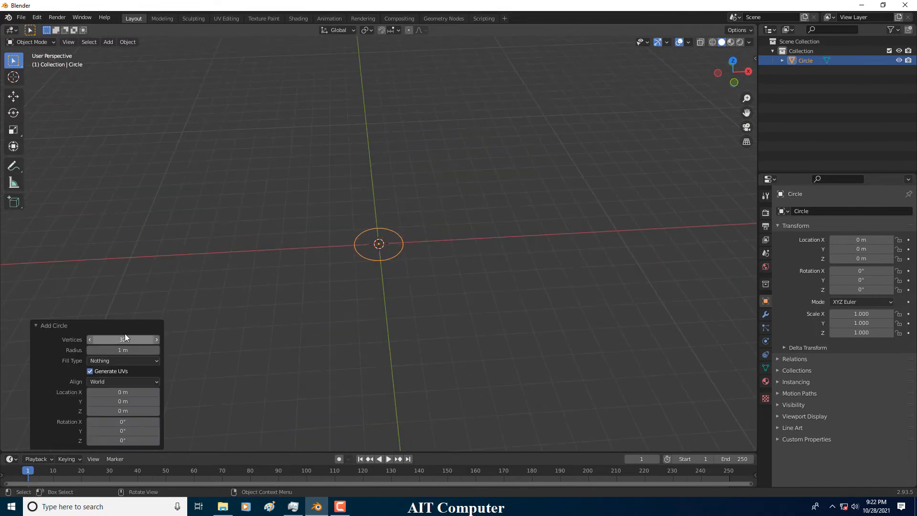
click(124, 339)
click(123, 339)
key(Return)
click(375, 243)
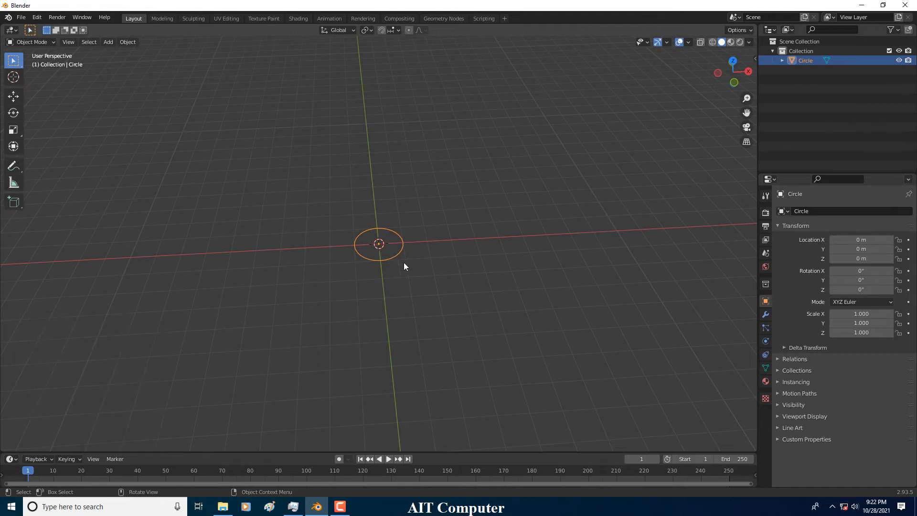
Step: Enter Edit Mode and rotate the whole circle 90° about the X axis
key(Tab)
middle_drag(401, 258, 442, 240)
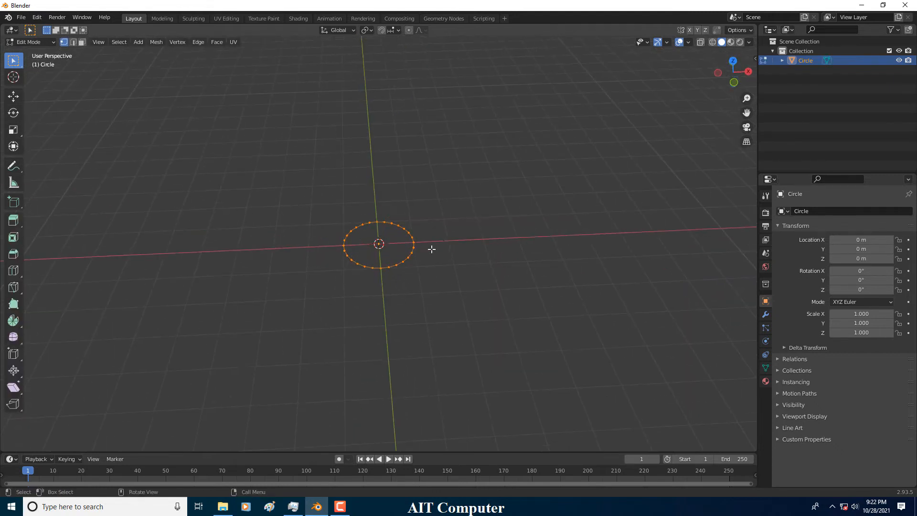
text(rx)
text(90)
key(Return)
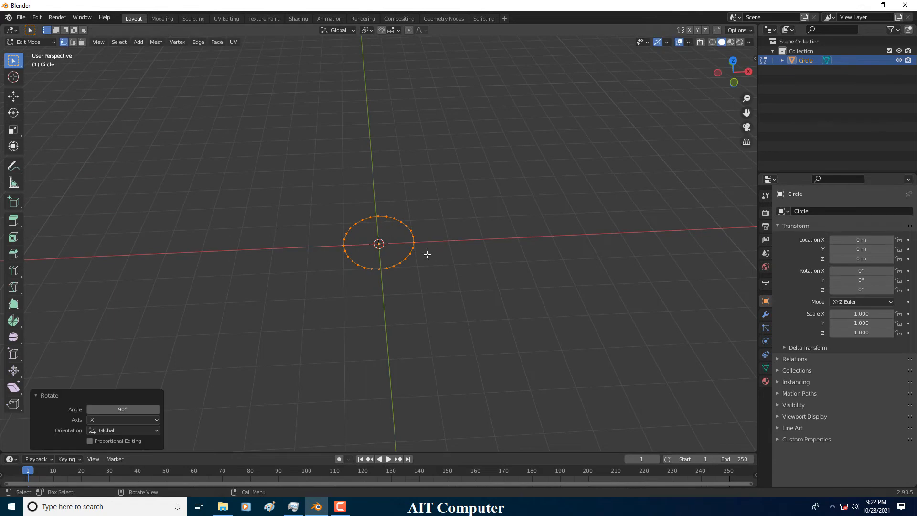
Step: Turn on the Shortcut VUr on-screen key display and collapse its settings
click(756, 59)
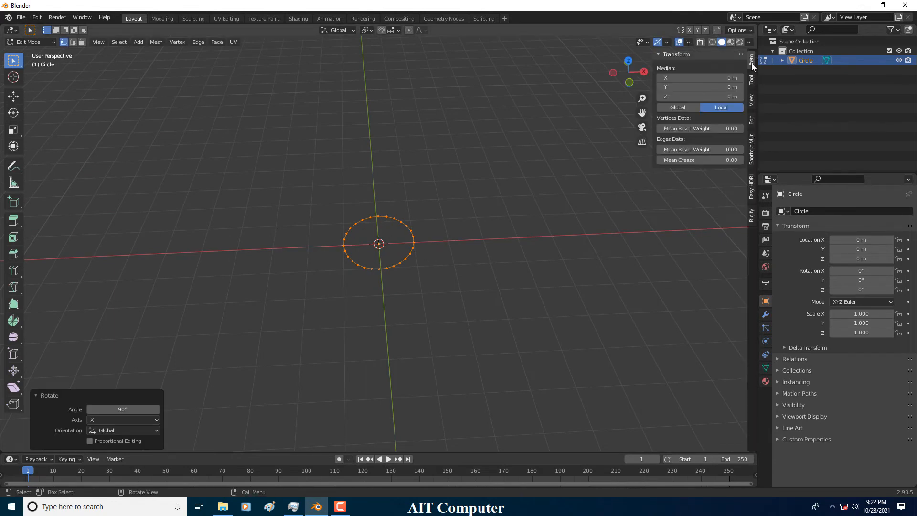
click(753, 139)
click(660, 53)
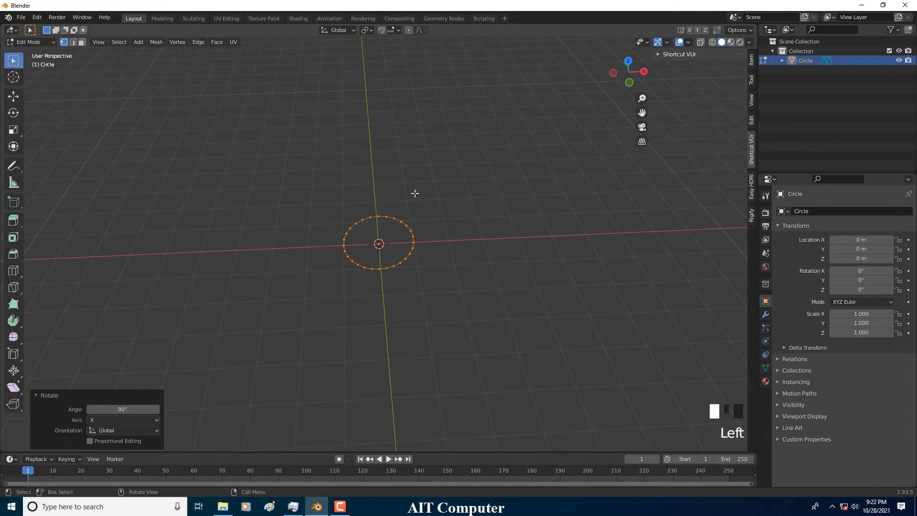
Step: In front view, delete the vertices of the circle's upper half, leaving an open semicircle
scroll(442, 193, up, 3)
alt+middle_drag(416, 227, 459, 231)
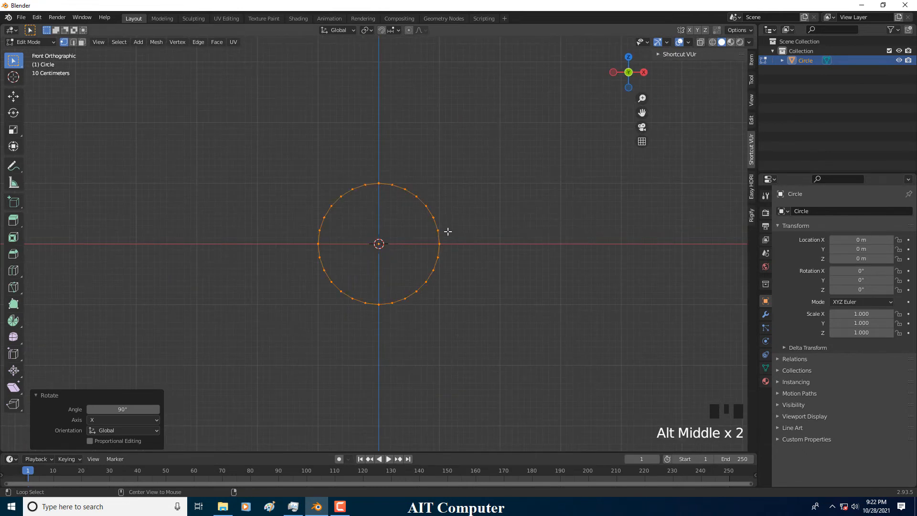
click(265, 155)
drag(265, 154, 497, 236)
key(Delete)
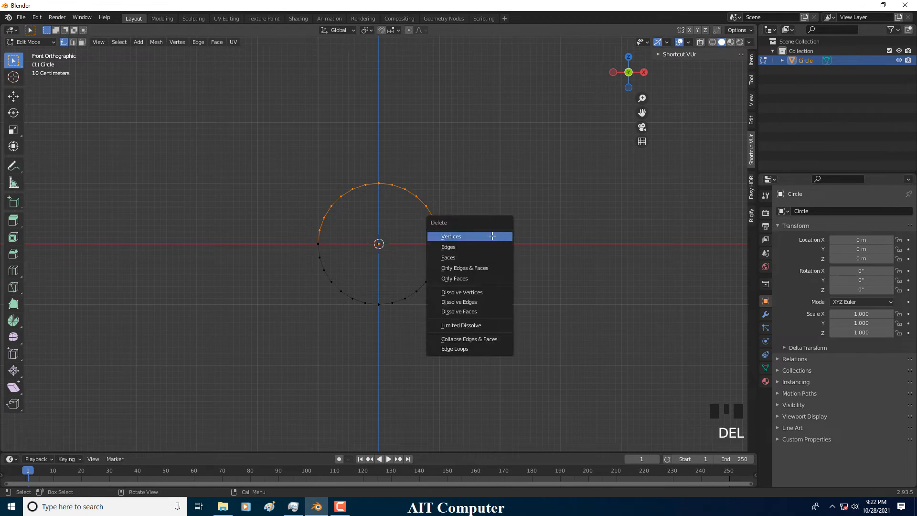
click(497, 236)
Step: Extrude the semicircle's two end vertices straight up along Z by about 0.28 m
drag(242, 205, 476, 252)
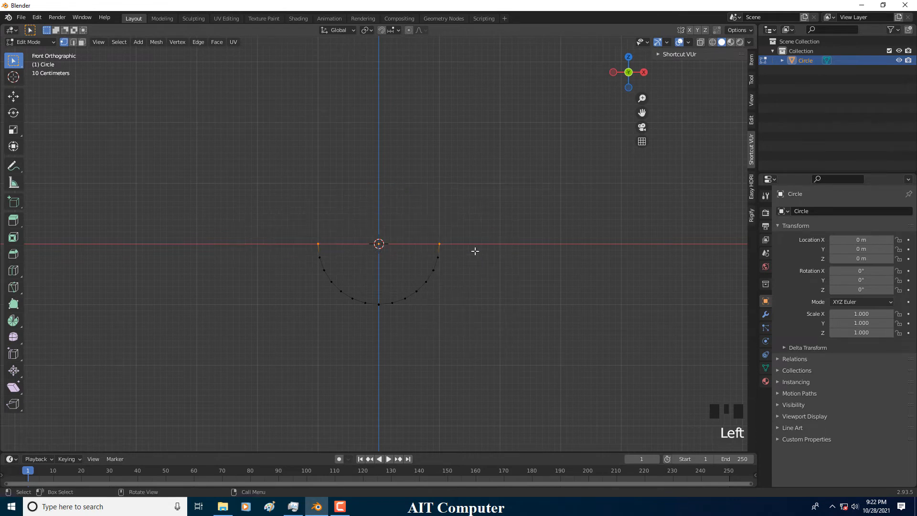
key(e)
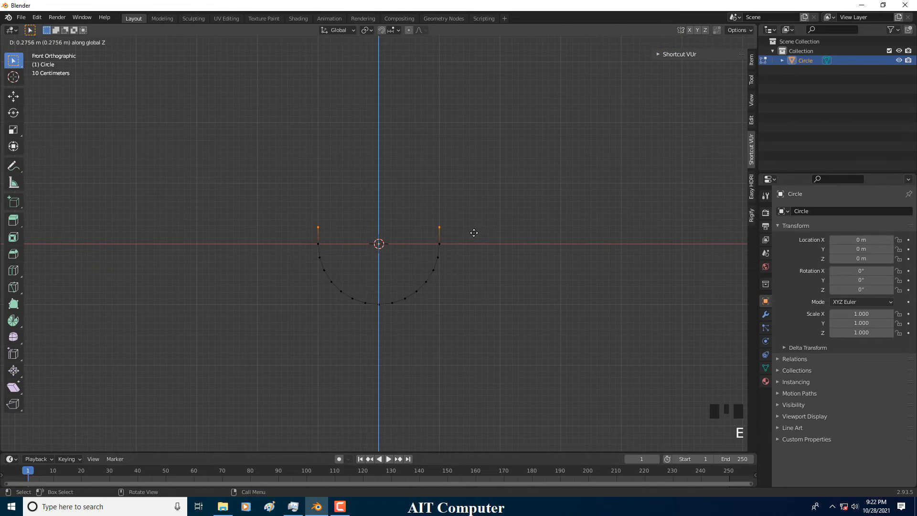
click(475, 233)
Step: Move the entire U-shaped profile about 3.54 m along the X axis, away from the origin
drag(234, 176, 561, 356)
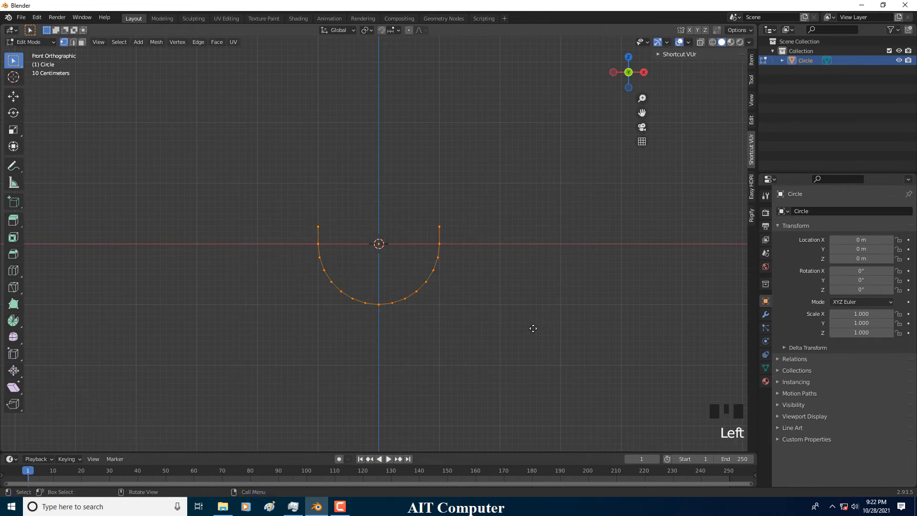
key(g)
key(x)
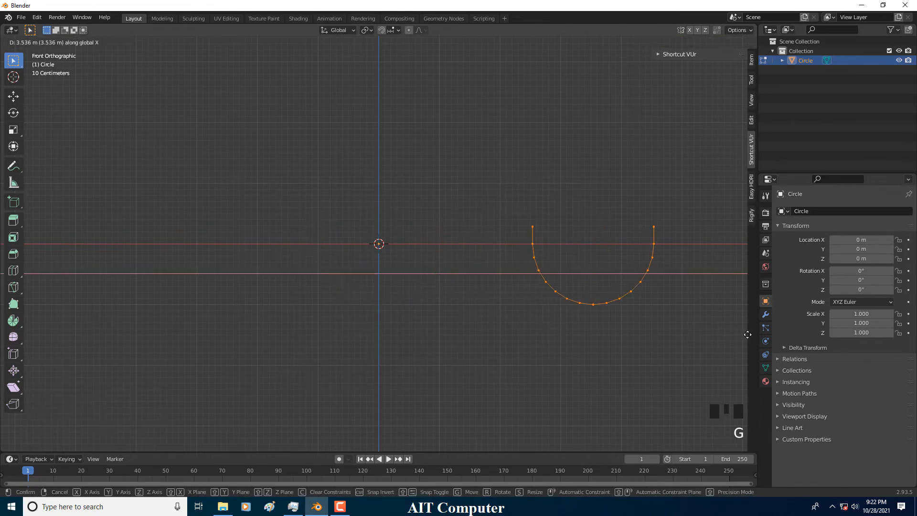
click(748, 334)
middle_drag(598, 291, 576, 295)
scroll(577, 292, down, 2)
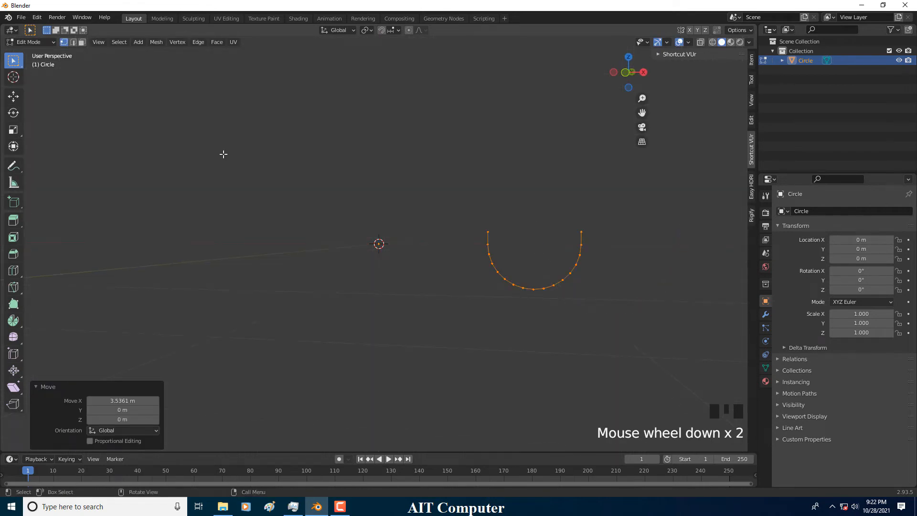
middle_drag(477, 229, 478, 230)
key(KP_1)
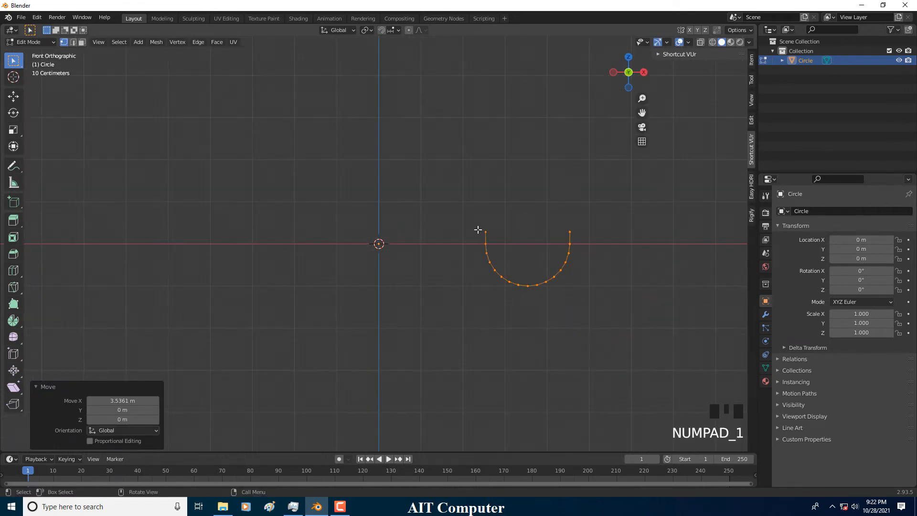
Step: Return to Object Mode and add a Screw modifier to the U-shaped profile
click(30, 42)
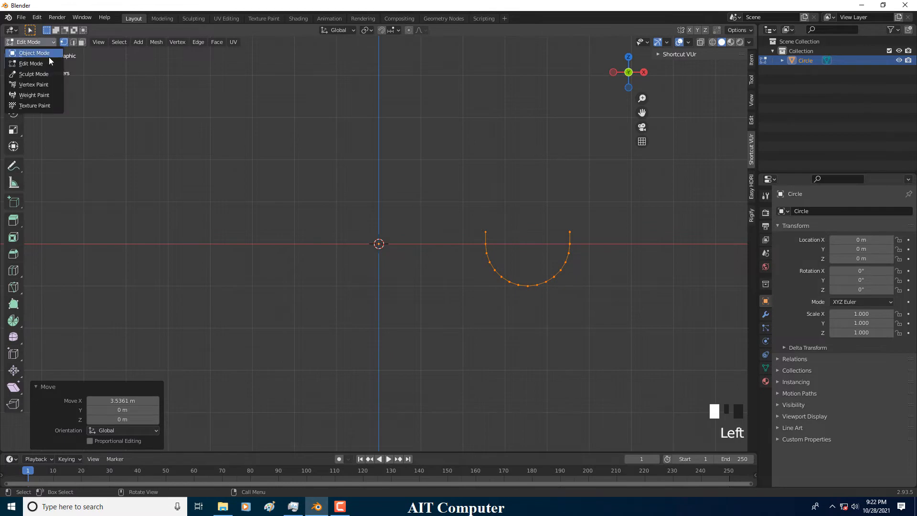
click(29, 53)
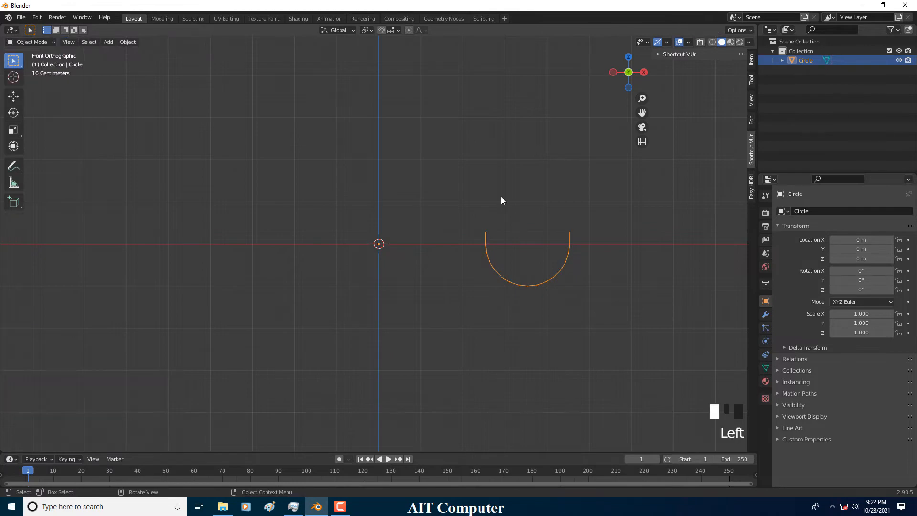
click(767, 314)
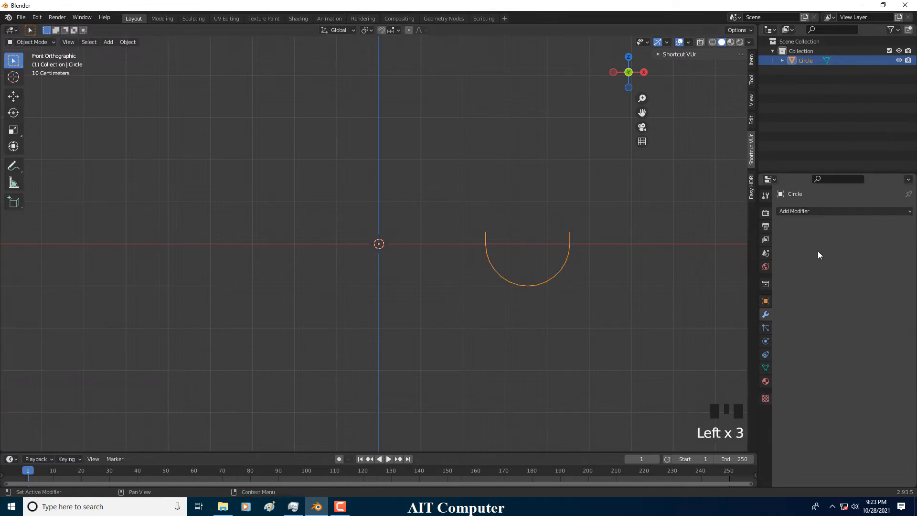
click(810, 212)
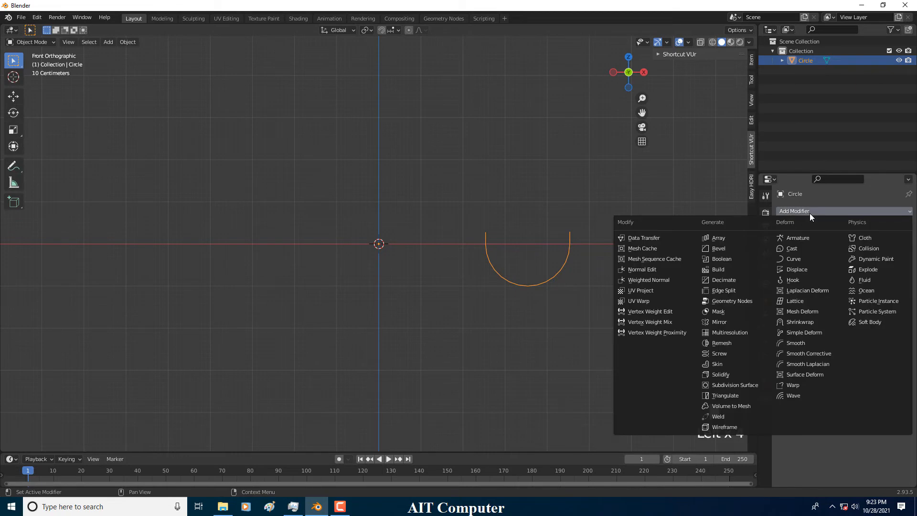
click(720, 354)
scroll(525, 267, down, 4)
middle_drag(517, 265, 437, 289)
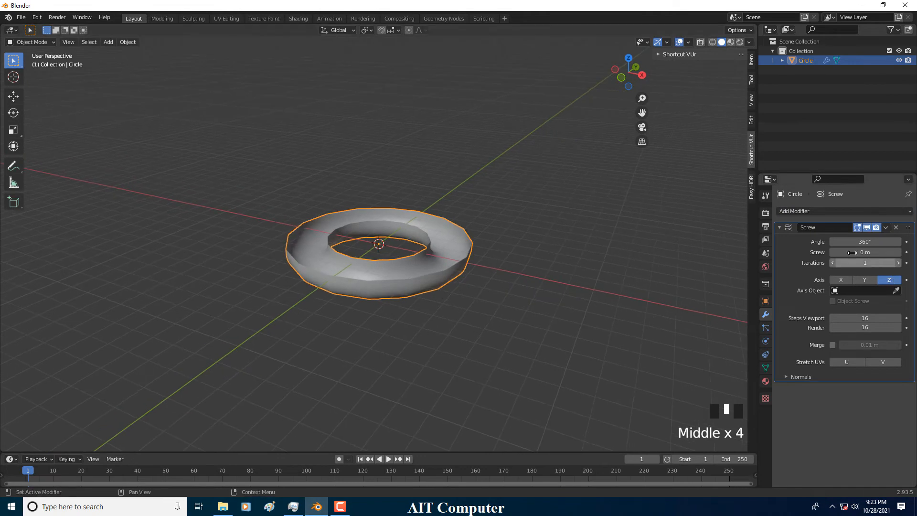
Step: Set the Screw modifier's screw offset to 9.4 m and its iterations to 3
drag(855, 253, 907, 254)
middle_drag(448, 156, 503, 172)
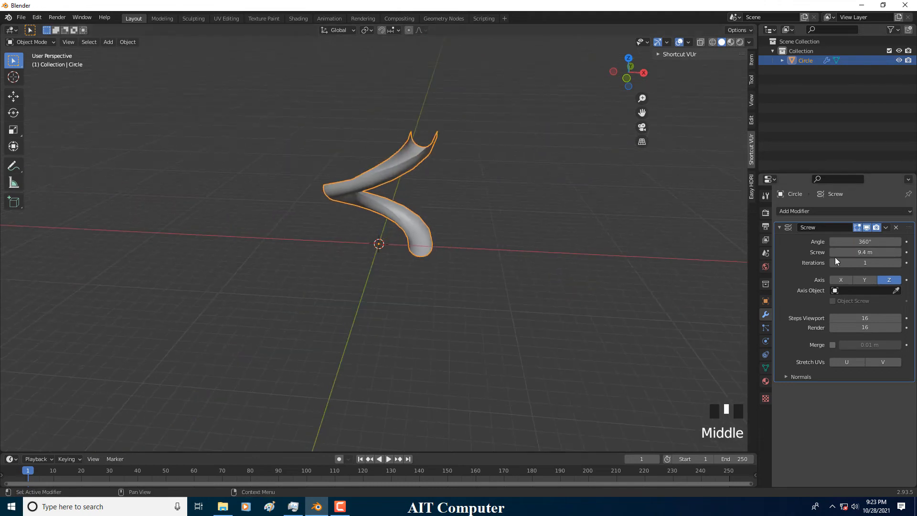
click(899, 264)
click(899, 263)
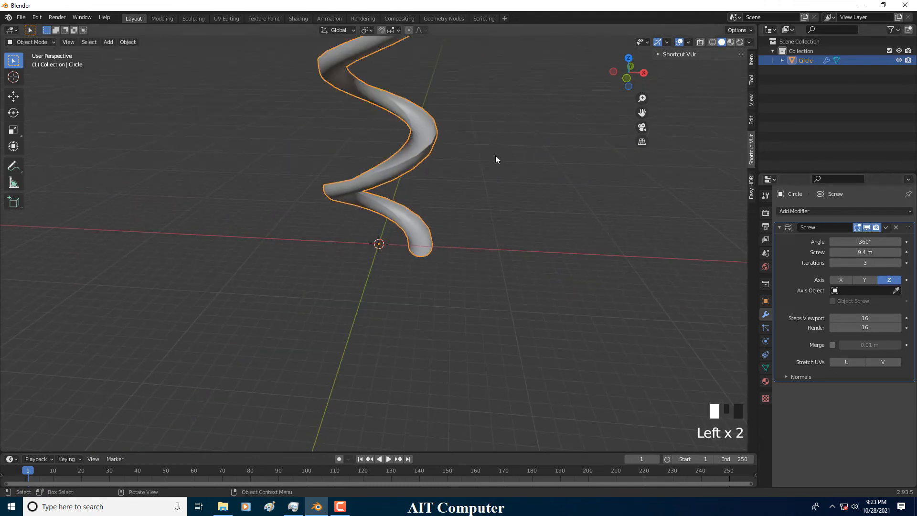
Step: Place the 3D cursor in the spiral's upper open end, add a UV sphere there and scale it down
scroll(410, 146, down, 4)
scroll(410, 146, up, 2)
shift+middle_drag(412, 225, 411, 358)
scroll(411, 190, up, 3)
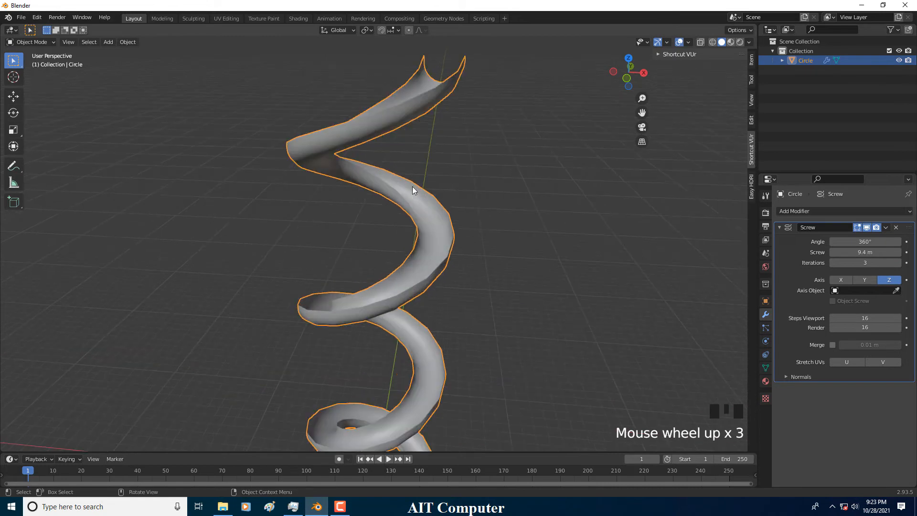
shift+middle_drag(424, 117, 438, 240)
shift+right_click(422, 255)
key(shift+a)
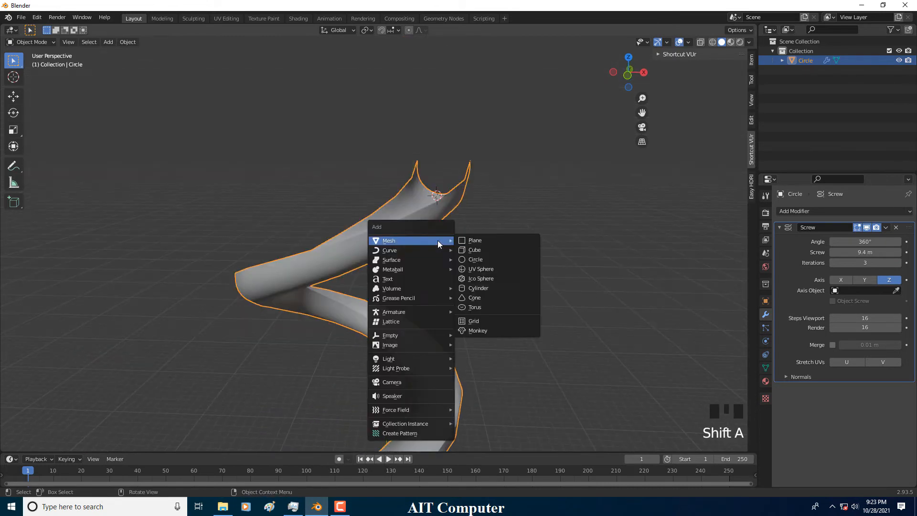
click(492, 270)
key(s)
click(463, 222)
Step: Raise the sphere about 0.75 m along the Z axis
key(g)
key(z)
click(466, 206)
Step: Adjust the sphere's position within the channel's upper end and scale it slightly smaller
middle_drag(436, 204, 353, 210)
scroll(214, 211, up, 2)
middle_drag(215, 211, 347, 208)
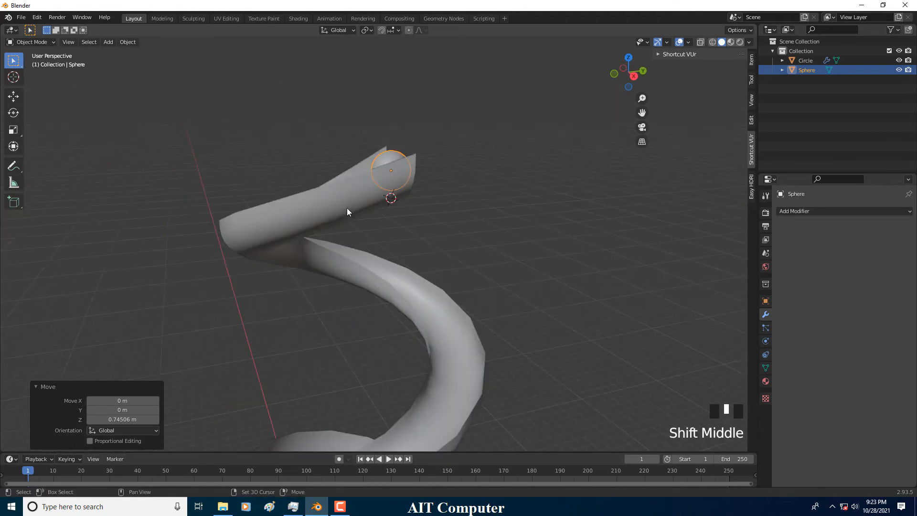
key(g)
click(402, 203)
middle_drag(402, 203, 501, 215)
scroll(520, 223, down, 2)
key(s)
click(495, 218)
scroll(506, 217, down, 2)
Step: Add rigid body physics to the spiral track and set its type to Passive
click(421, 205)
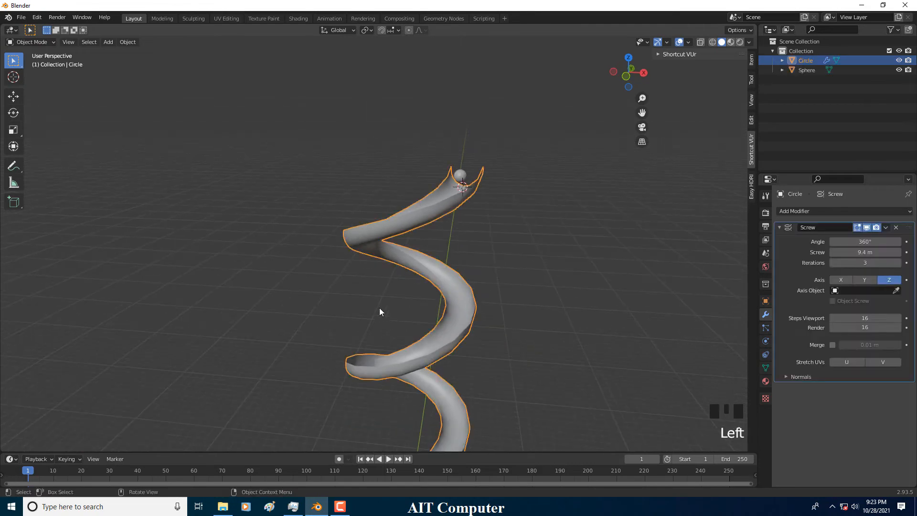
shift+middle_drag(448, 292, 446, 267)
click(482, 192)
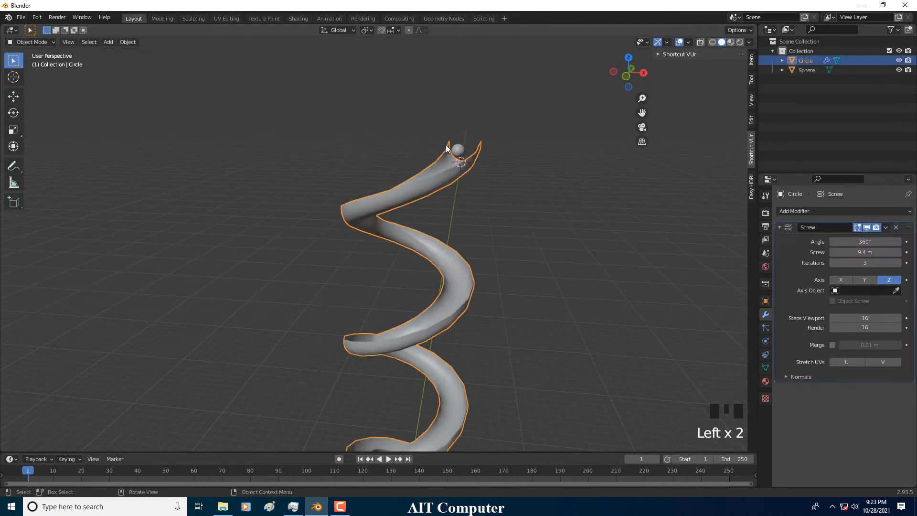
double_click(456, 151)
click(480, 198)
click(434, 194)
click(766, 355)
click(766, 341)
click(870, 233)
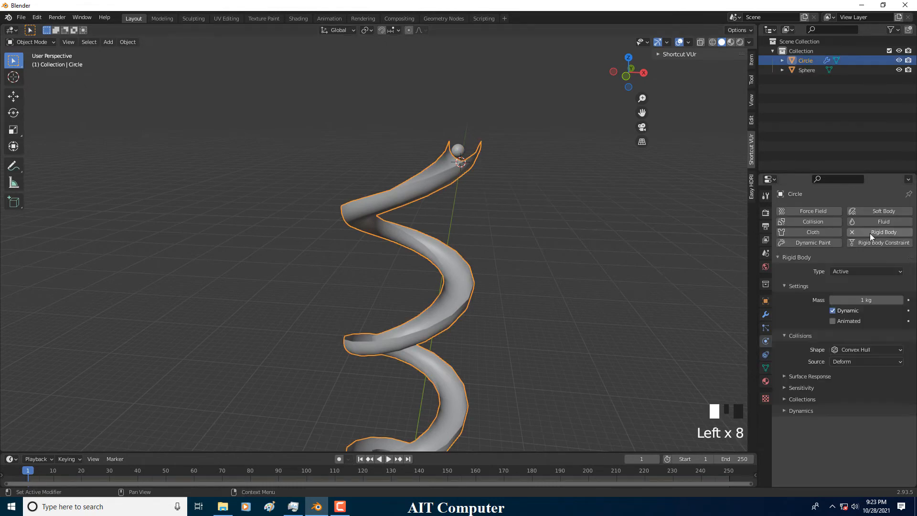
drag(850, 271, 837, 294)
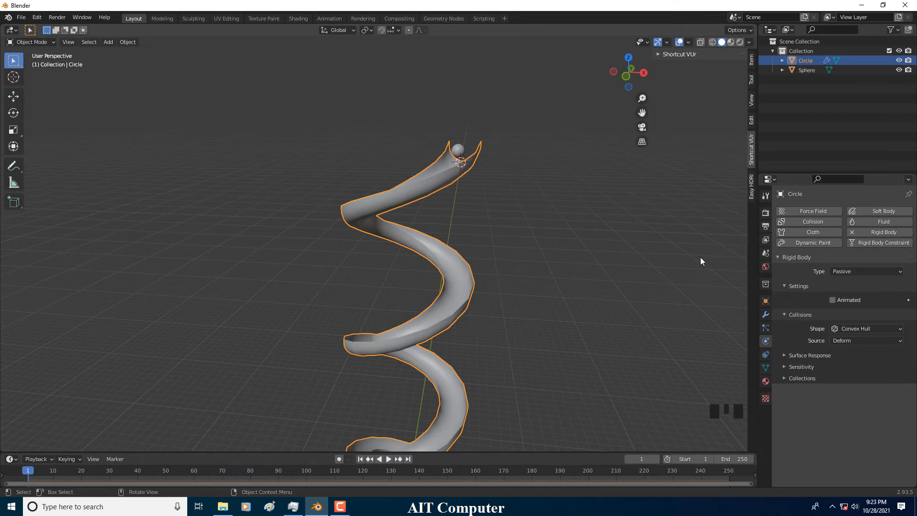
Step: Add an Active rigid body to the sphere and keep its Convex Hull collision shape
click(457, 149)
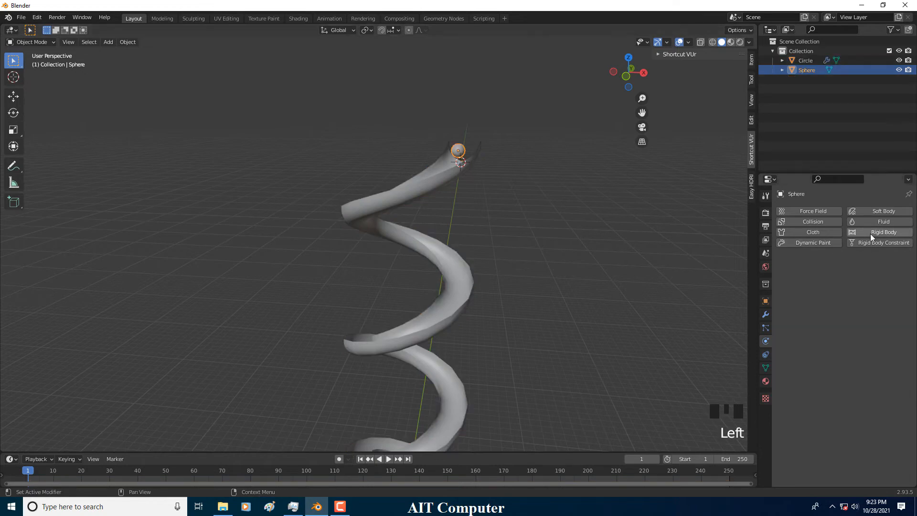
click(872, 234)
click(846, 352)
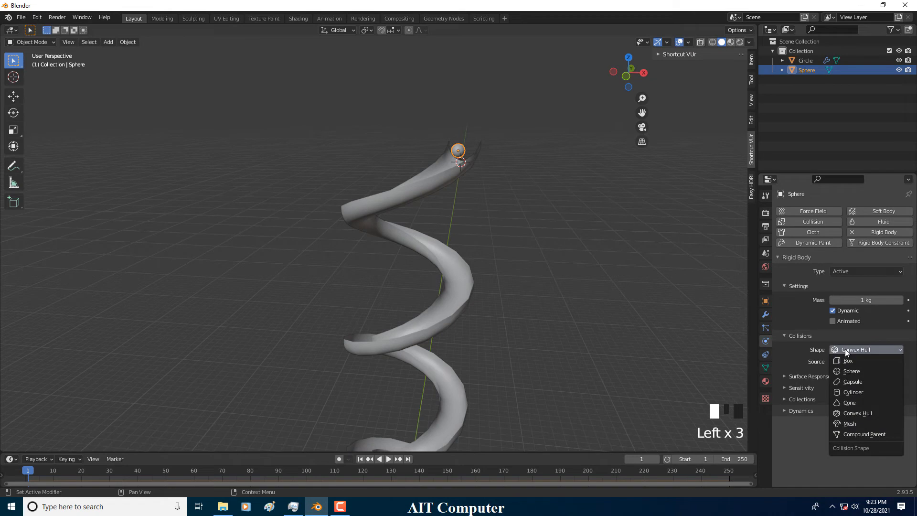
Step: Play the simulation to test how the sphere falls, and return the timeline to frame 0
click(388, 459)
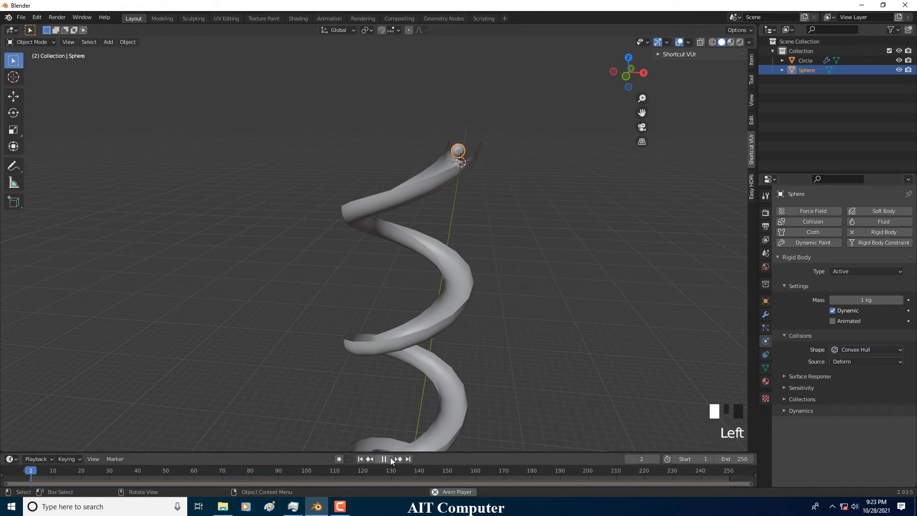
click(383, 459)
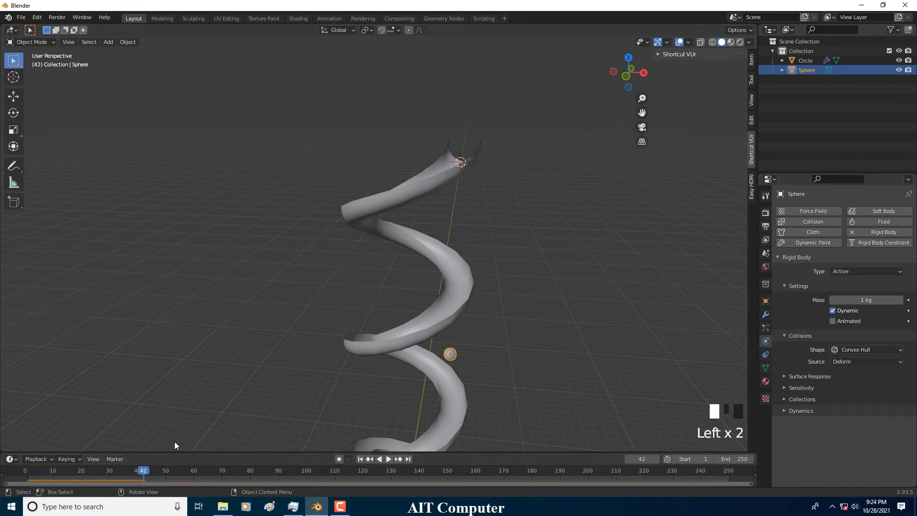
drag(64, 473, 21, 471)
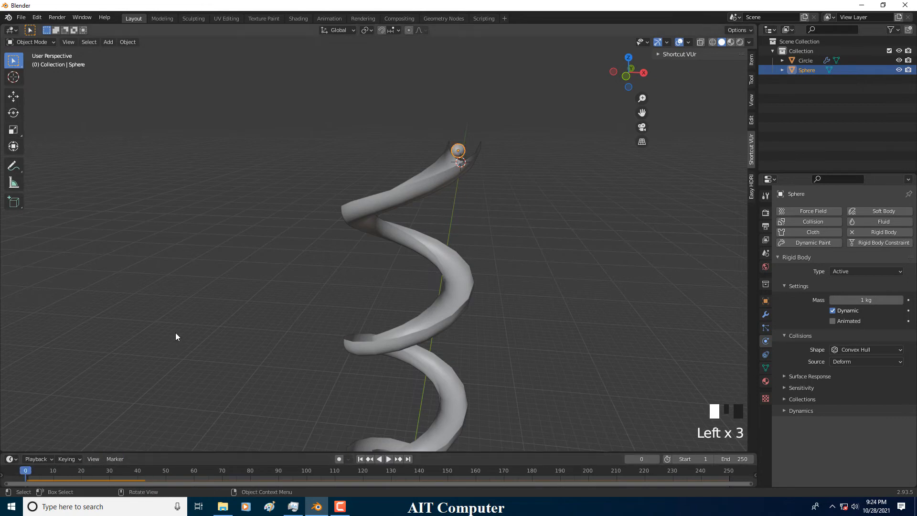
Step: Select the spiral track and apply its Screw modifier
click(440, 287)
click(486, 290)
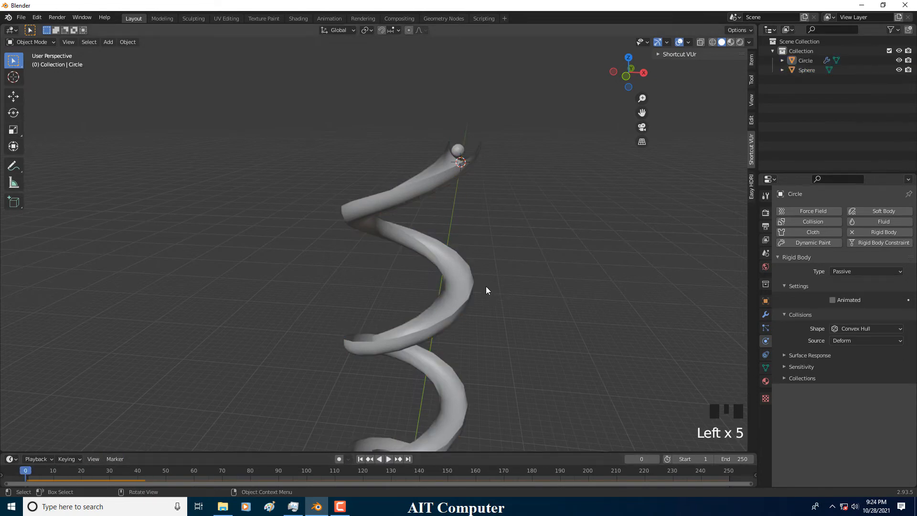
click(440, 289)
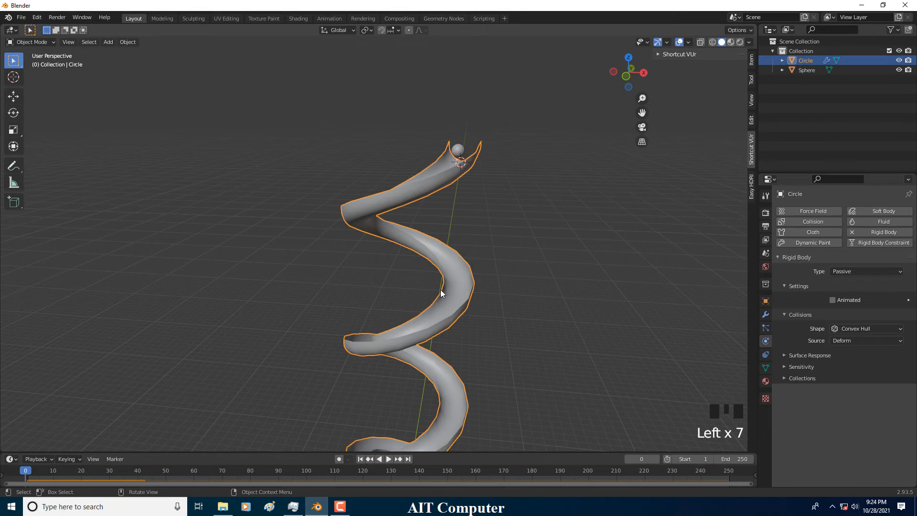
click(766, 314)
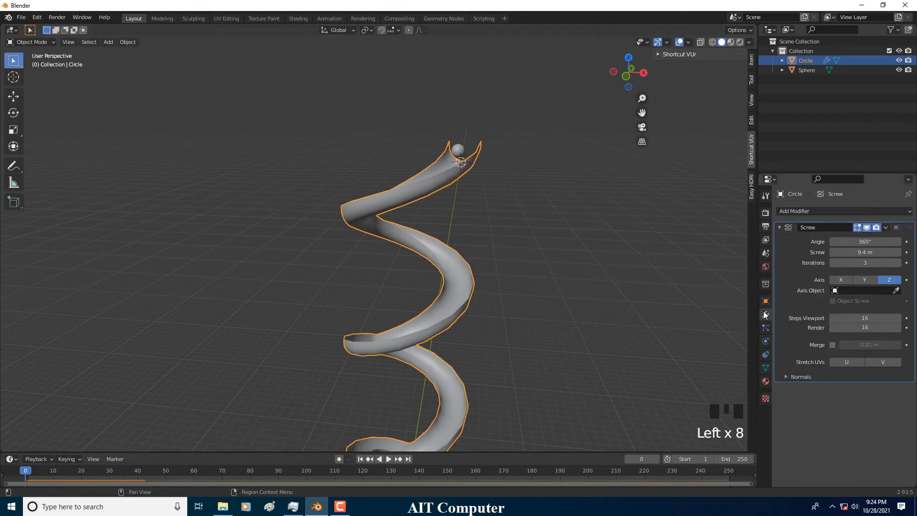
click(886, 229)
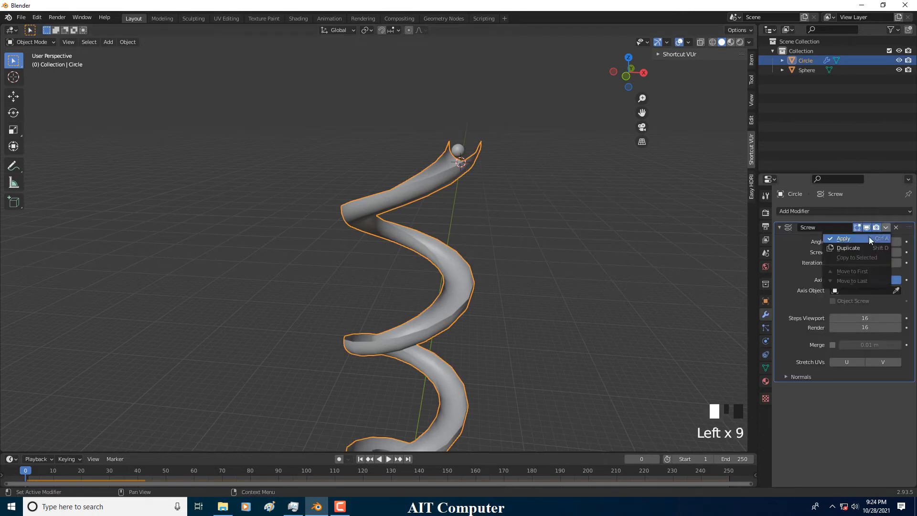
click(870, 238)
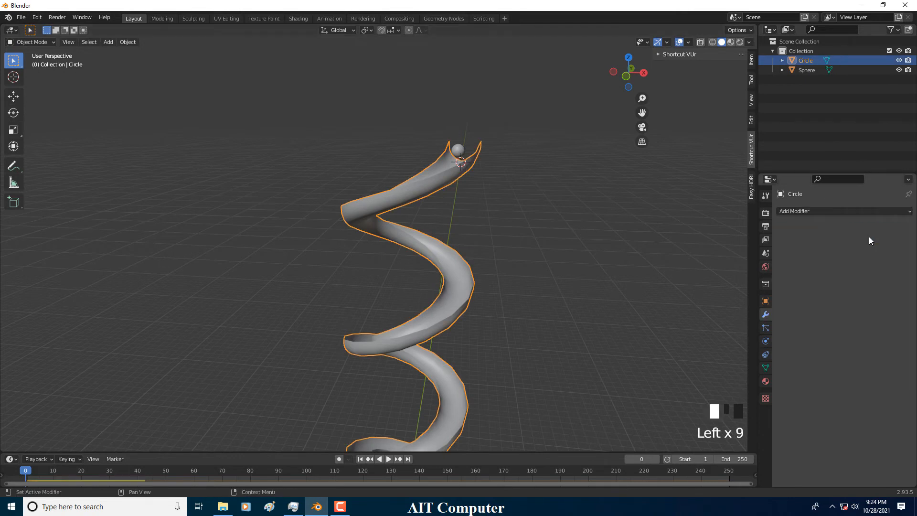
Step: Play the simulation briefly with the applied track mesh and return the timeline to frame 0
click(389, 459)
click(389, 459)
drag(79, 468, 25, 470)
Step: Move the sphere up about 1.2 m along the Z axis, above the track's upper end
click(458, 151)
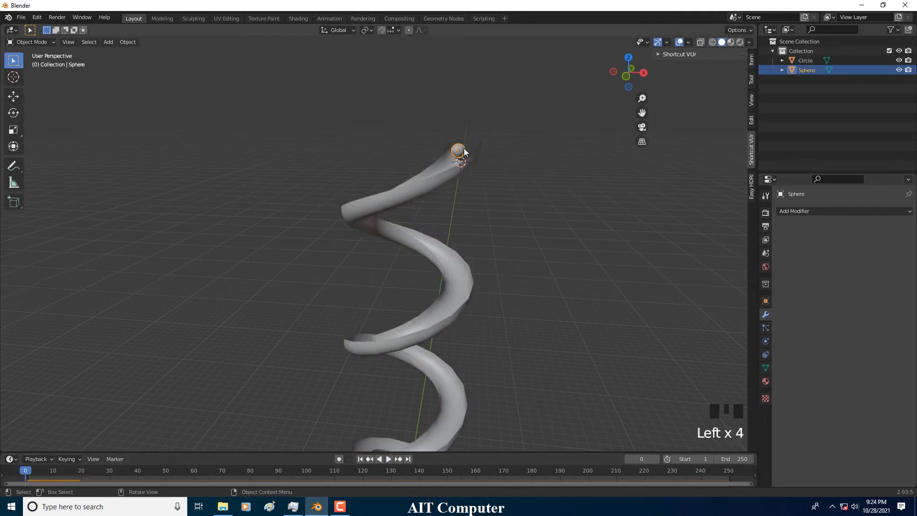
key(g)
key(z)
click(465, 130)
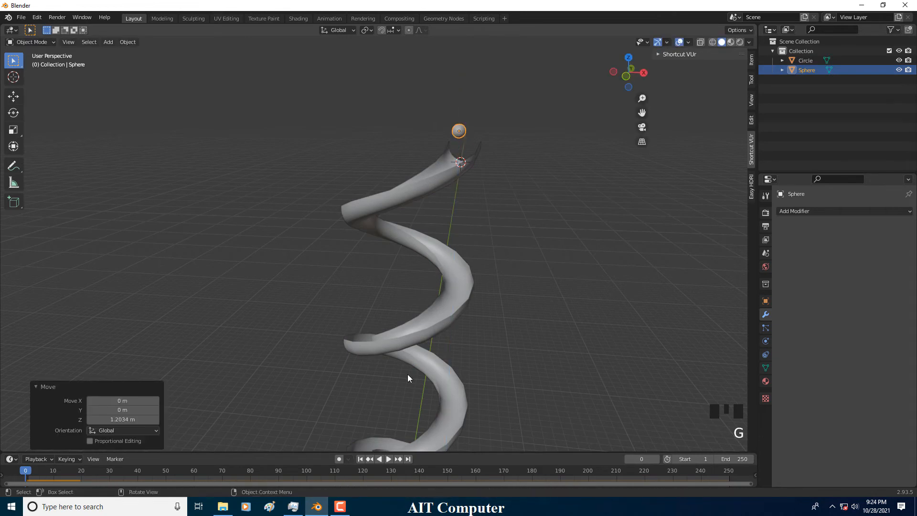
Step: Play the simulation from the raised sphere position, select the track and return the timeline to frame 0
click(390, 459)
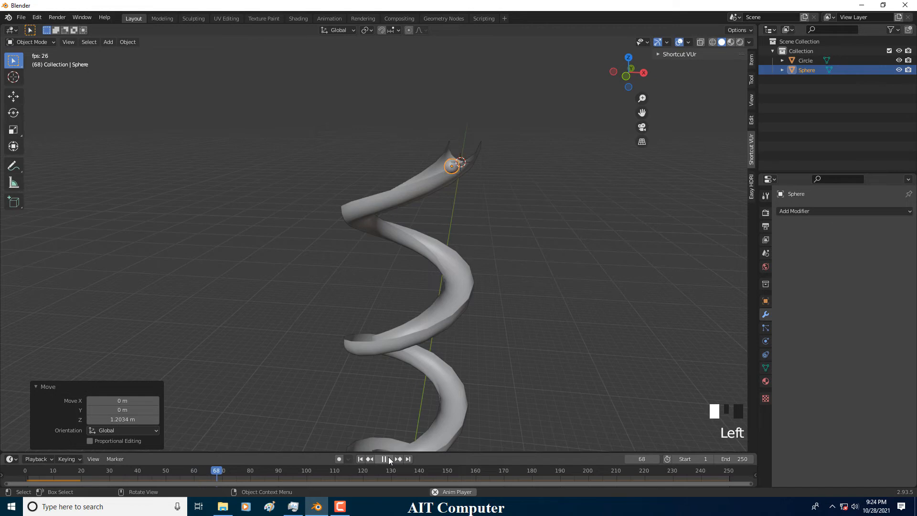
click(389, 460)
drag(254, 471, 42, 437)
click(399, 243)
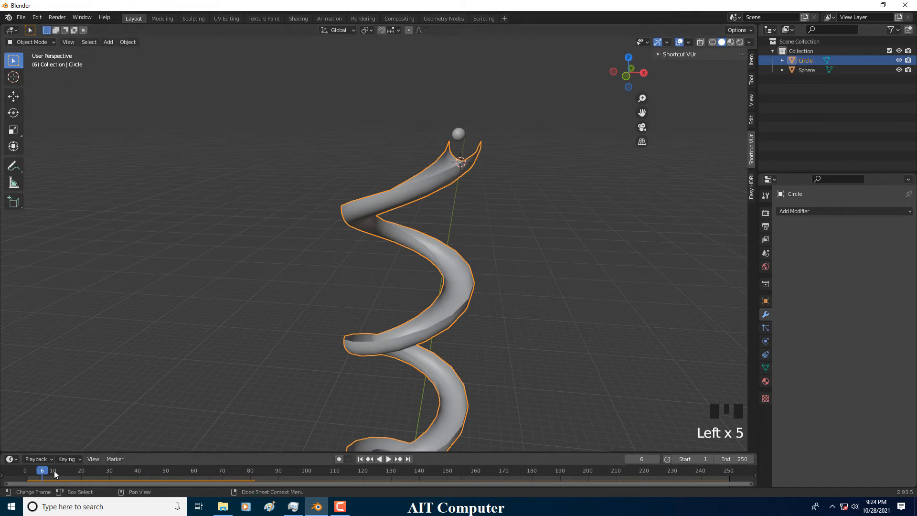
click(25, 472)
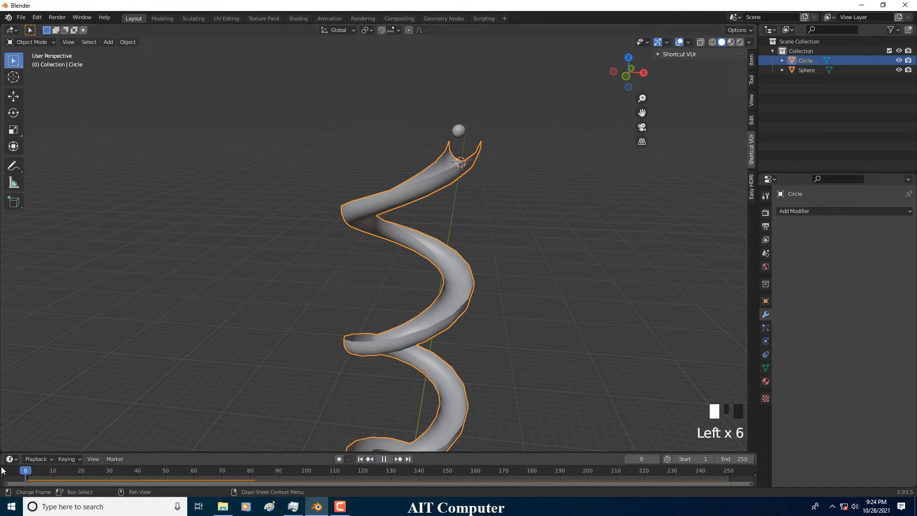
Step: Open the track's physics settings and check its rigid body collision shape
click(766, 341)
click(766, 341)
click(768, 342)
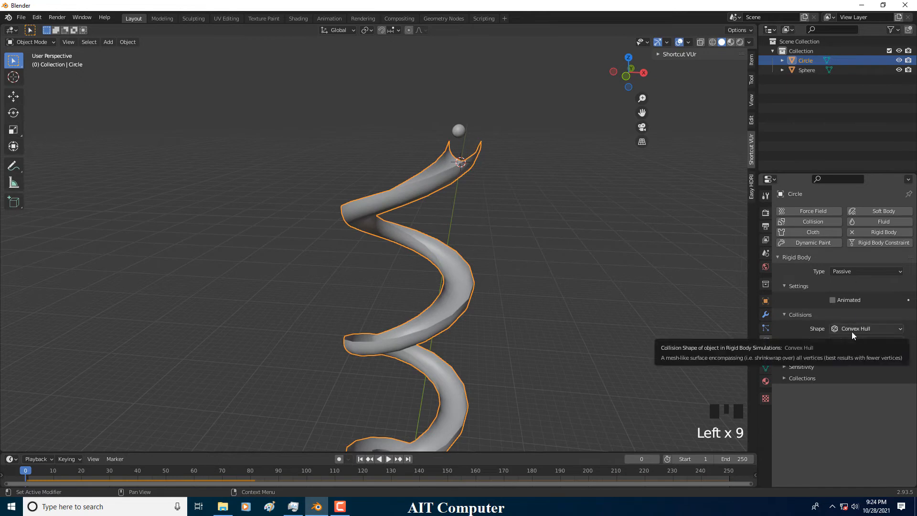
Step: In Edit Mode, fill the open end at the upper start of the track with a face
scroll(430, 236, up, 3)
shift+middle_drag(491, 249, 415, 211)
scroll(466, 262, up, 1)
key(Tab)
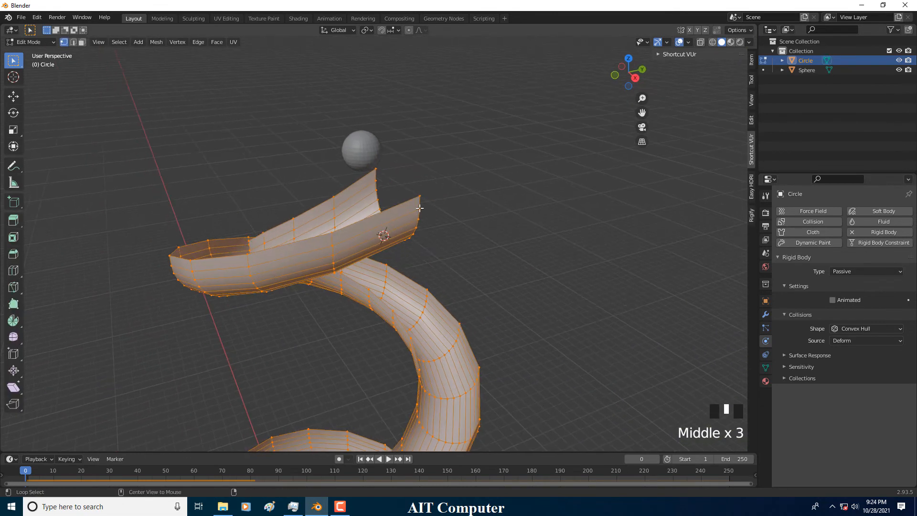
alt+click(422, 215)
key(f)
Step: Try to cover the channel's open top with faces, starting between the two rim corners at its upper end
click(380, 171)
shift+click(422, 195)
key(f)
key(f)
key(f)
middle_drag(424, 197, 394, 236)
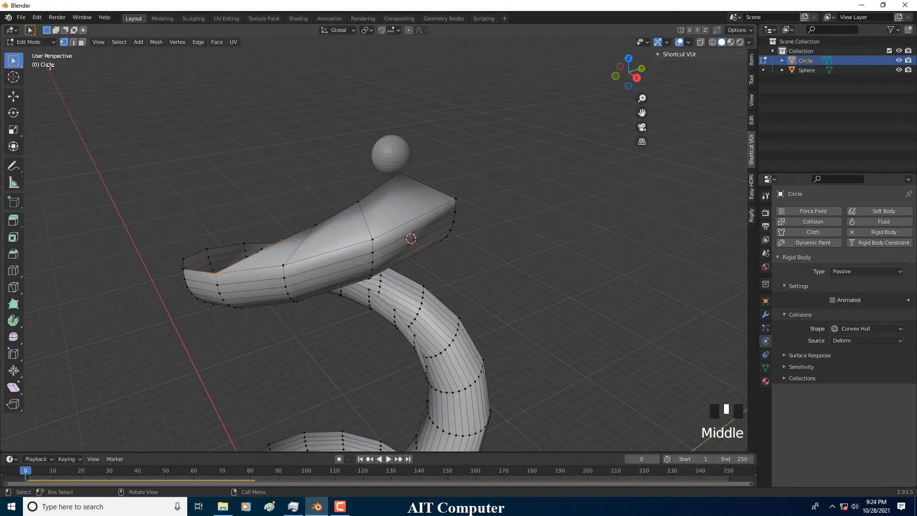
Step: Return to Object Mode, play the simulation on the covered channel and rewind the timeline to frame 0
click(29, 42)
click(29, 51)
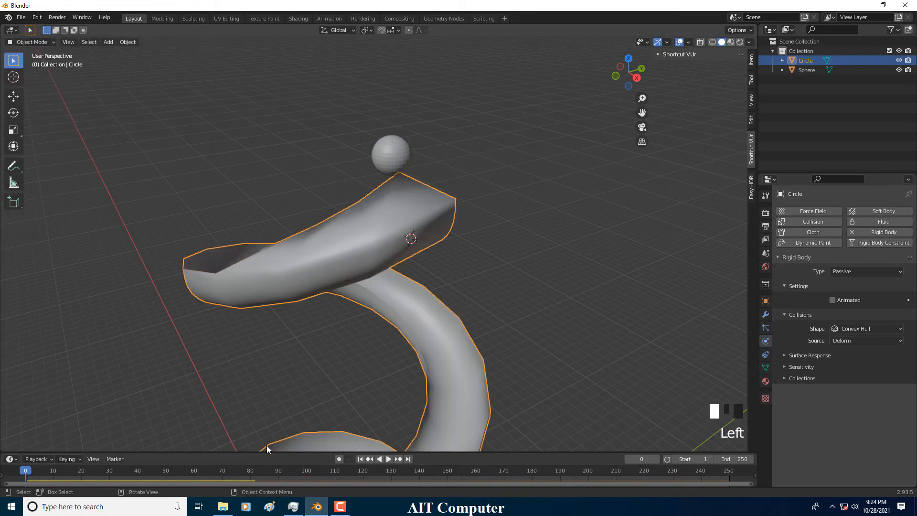
click(389, 459)
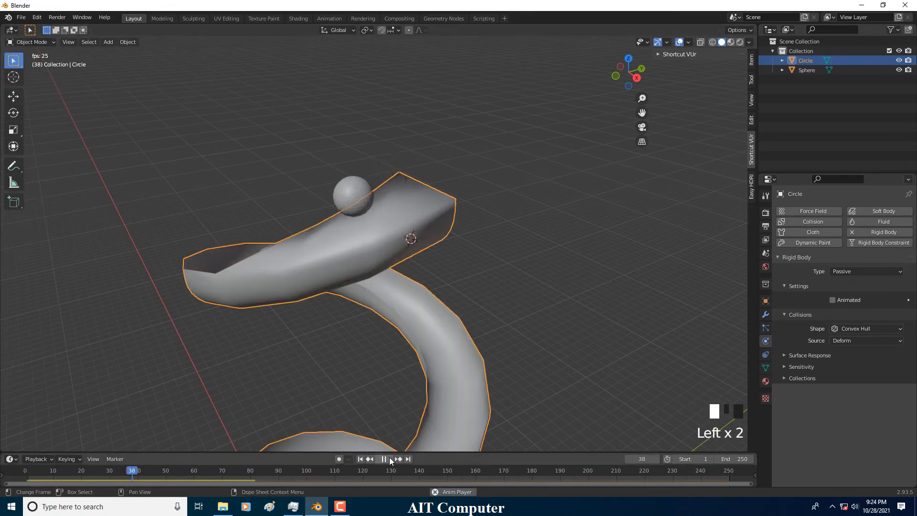
click(387, 459)
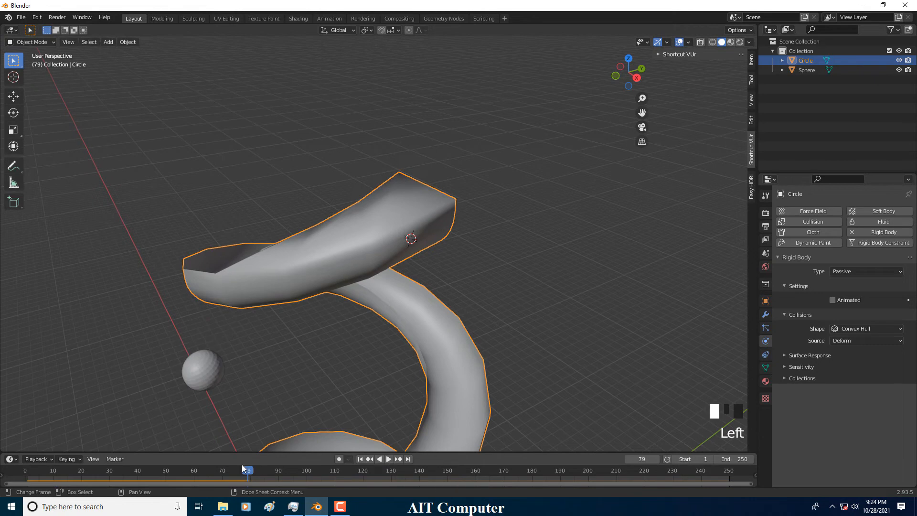
drag(240, 474, 3, 463)
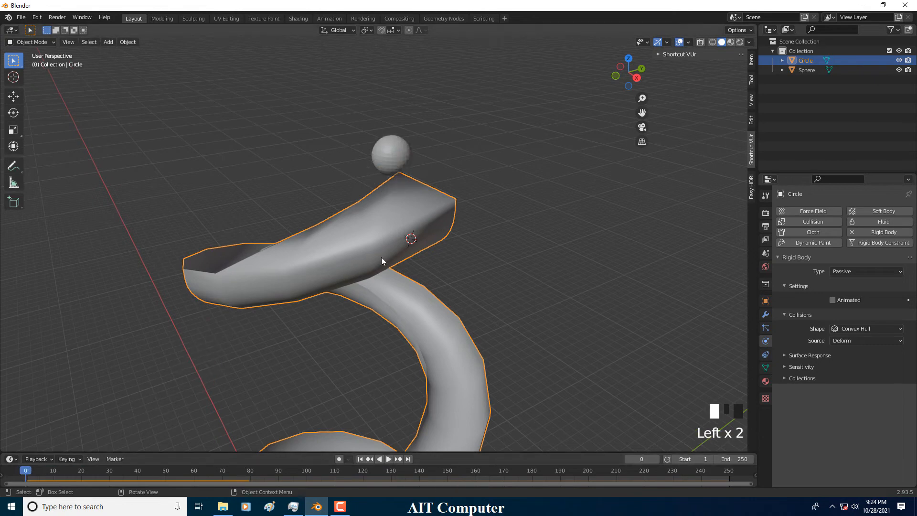
Step: Undo the faces covering the channel's top, keeping the end face at its upper start
key(ctrl+z)
key(ctrl+z)
key(ctrl+z)
key(ctrl+z)
key(ctrl+z)
key(ctrl+z)
key(ctrl+z)
key(ctrl+z)
key(ctrl+z)
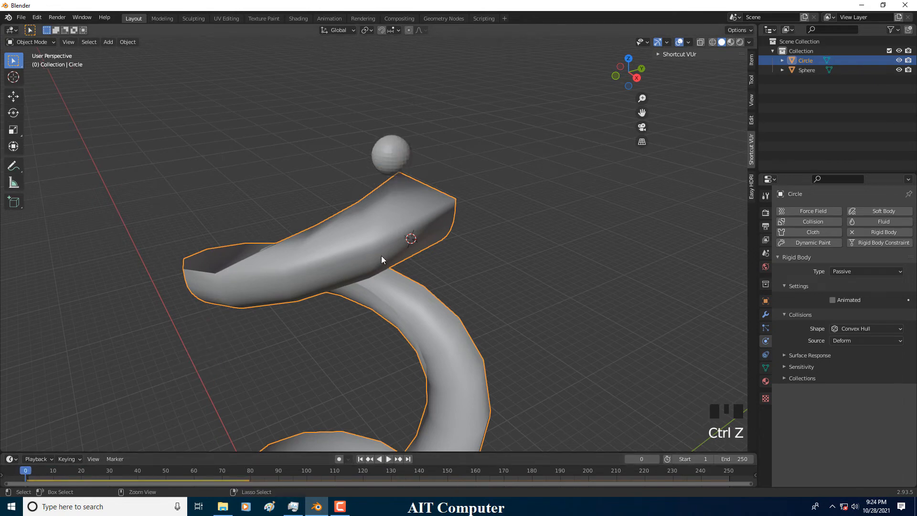
key(ctrl+z)
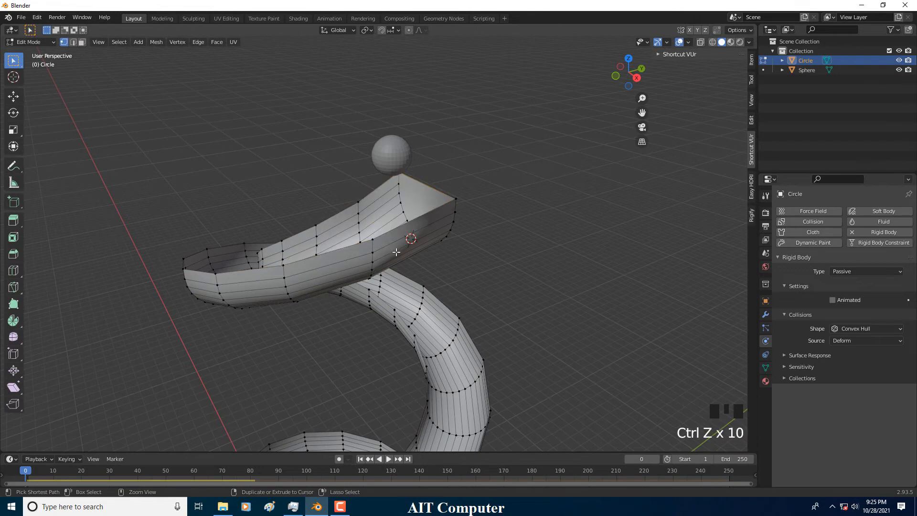
Step: Return to Object Mode and set the track's rigid body collision shape to Mesh
click(30, 42)
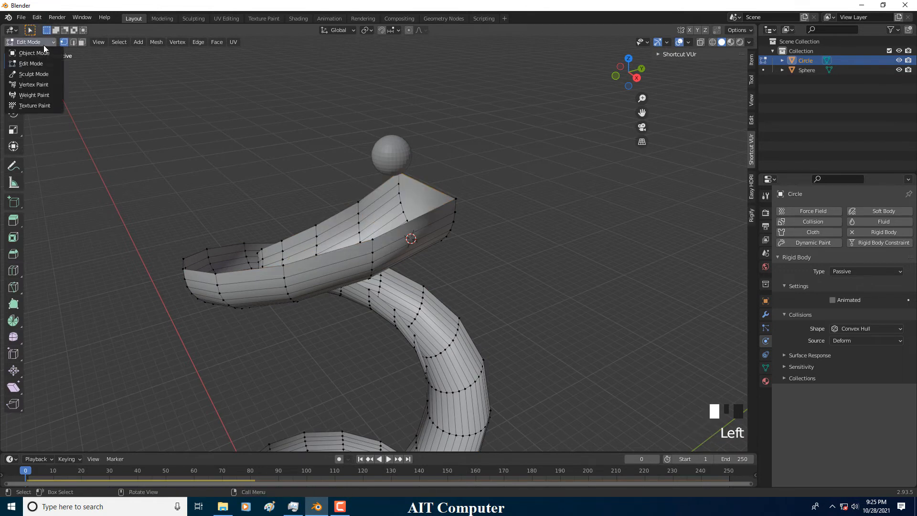
click(28, 46)
click(406, 262)
middle_drag(413, 260, 504, 268)
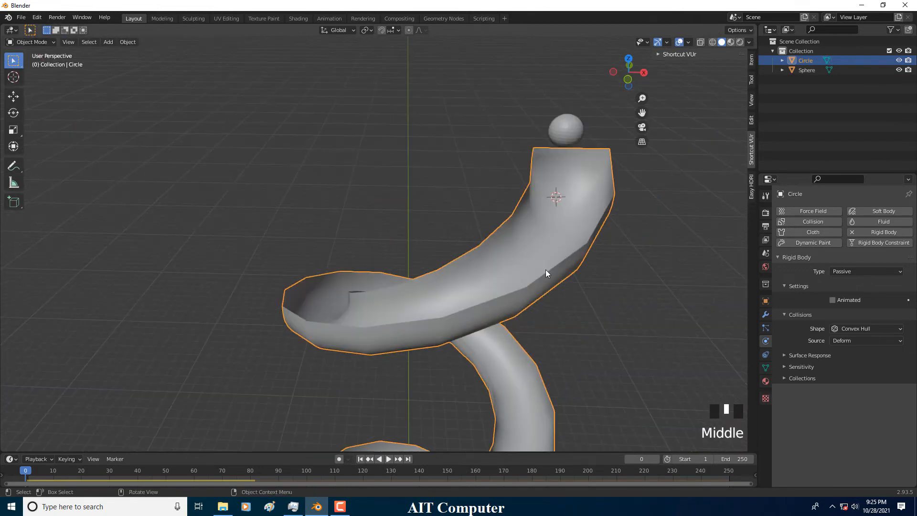
click(886, 329)
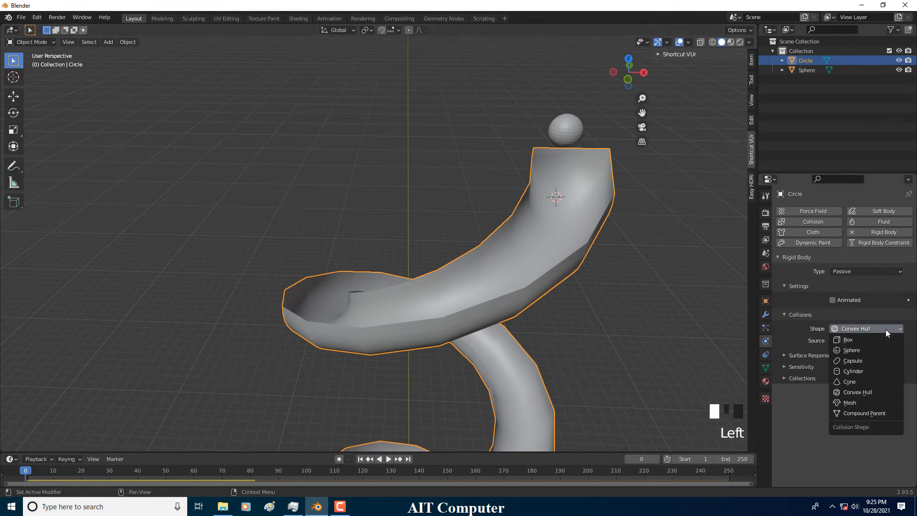
click(856, 406)
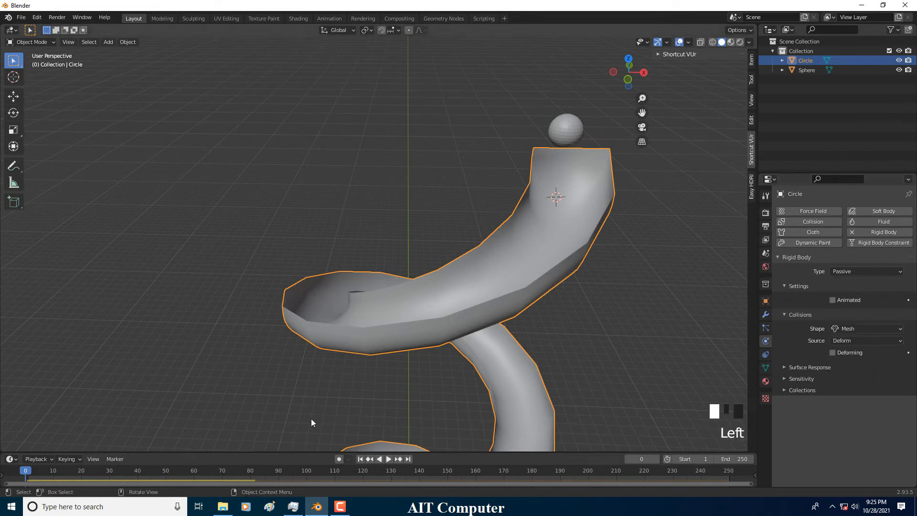
Step: Play the simulation to check how the sphere rolls down the spiral, and stop it partway
click(389, 460)
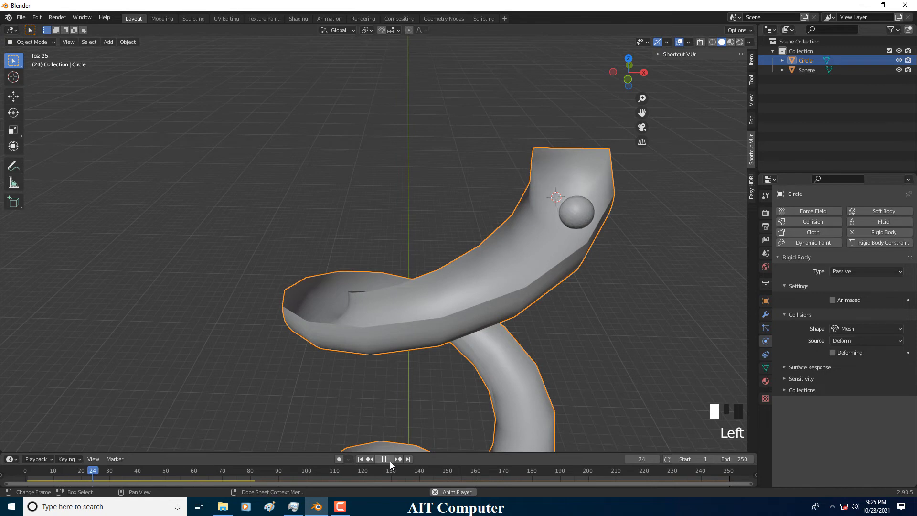
scroll(491, 352, down, 4)
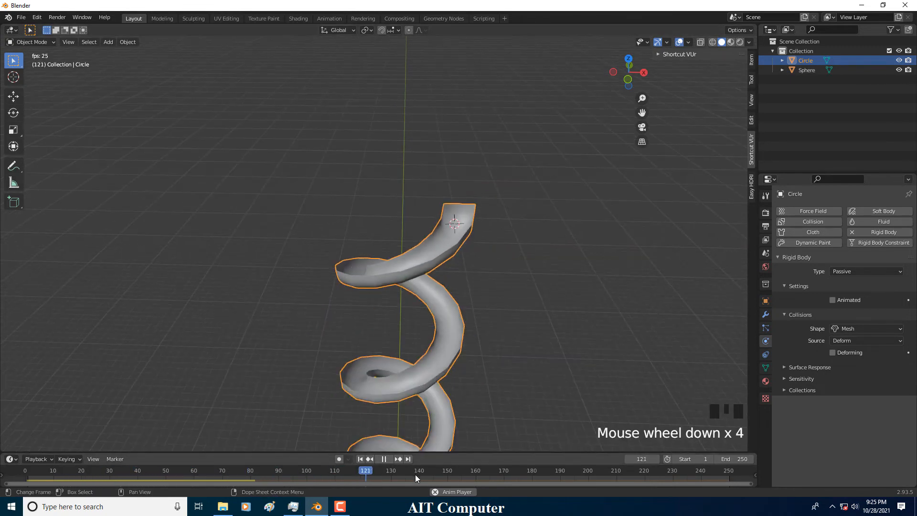
click(385, 459)
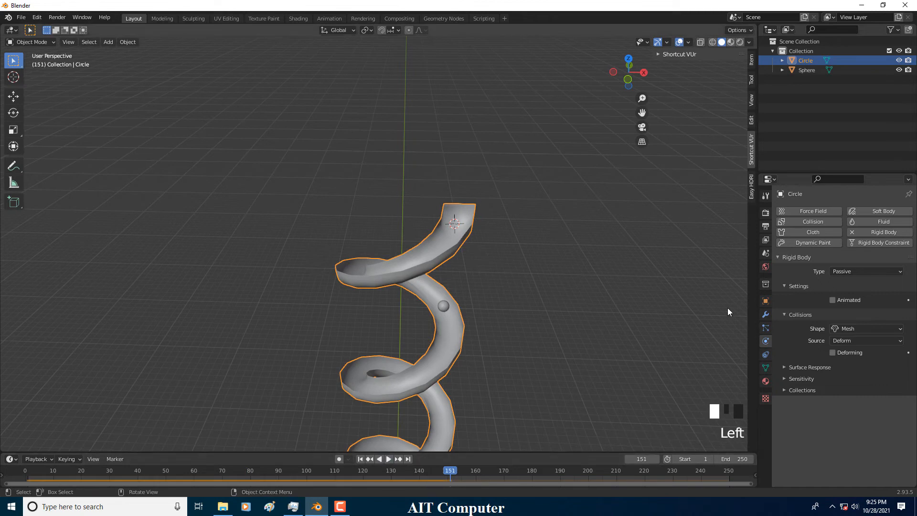
Step: Set the simulation speed to 5 in the scene's Rigid Body World settings
click(765, 317)
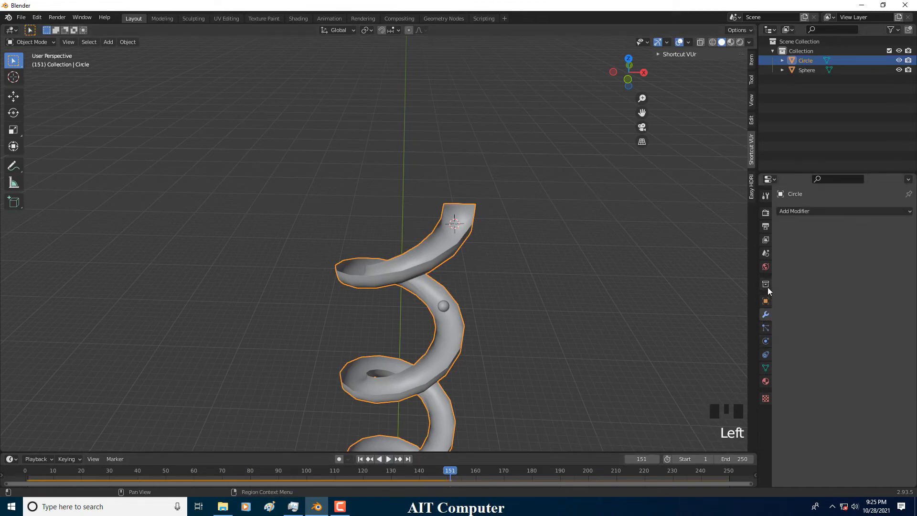
click(767, 256)
click(780, 307)
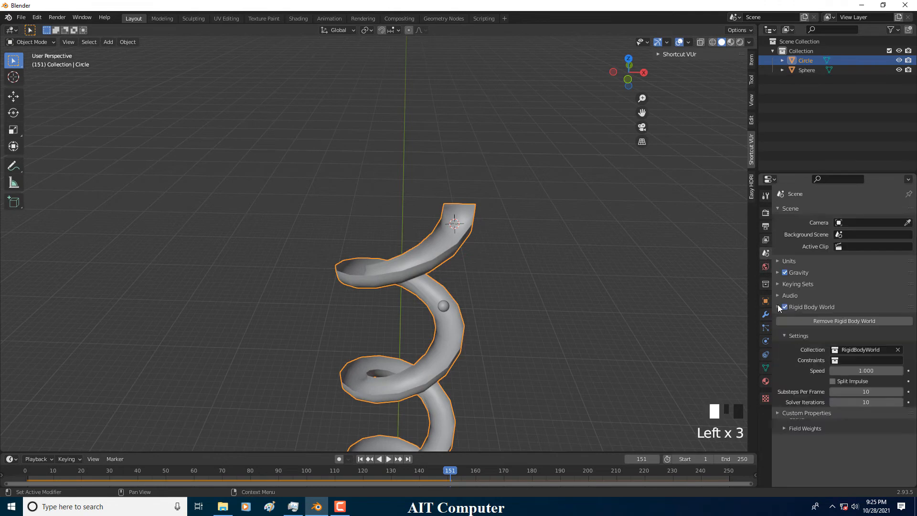
click(863, 372)
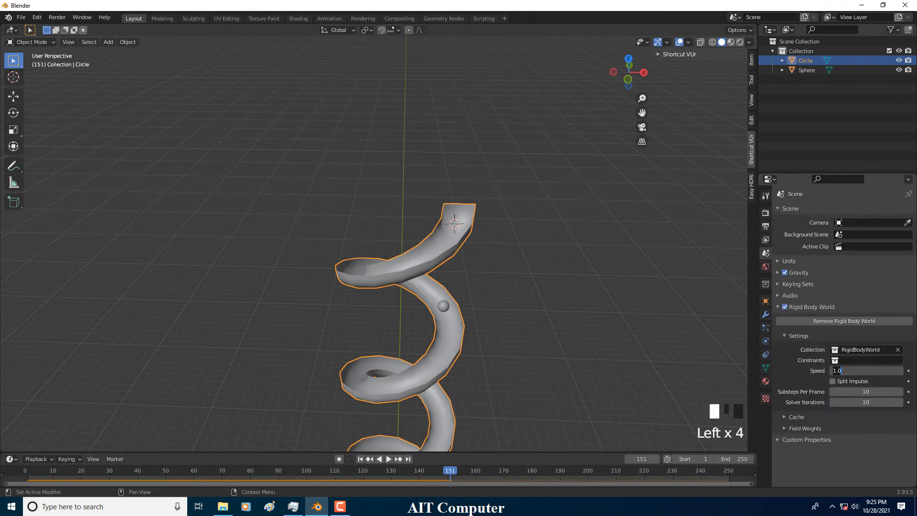
text(5)
key(Return)
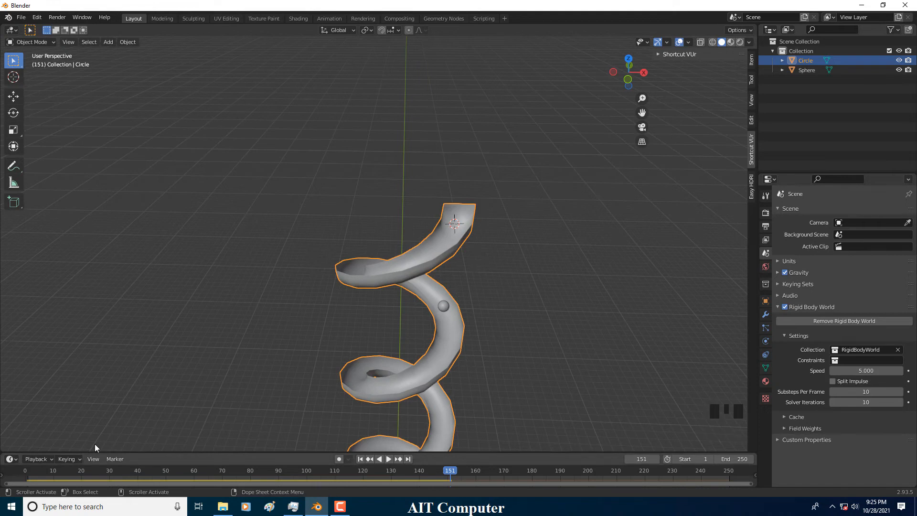
Step: Play the sped-up simulation from frame 0 and rewind the timeline to frame 0
click(25, 472)
click(389, 459)
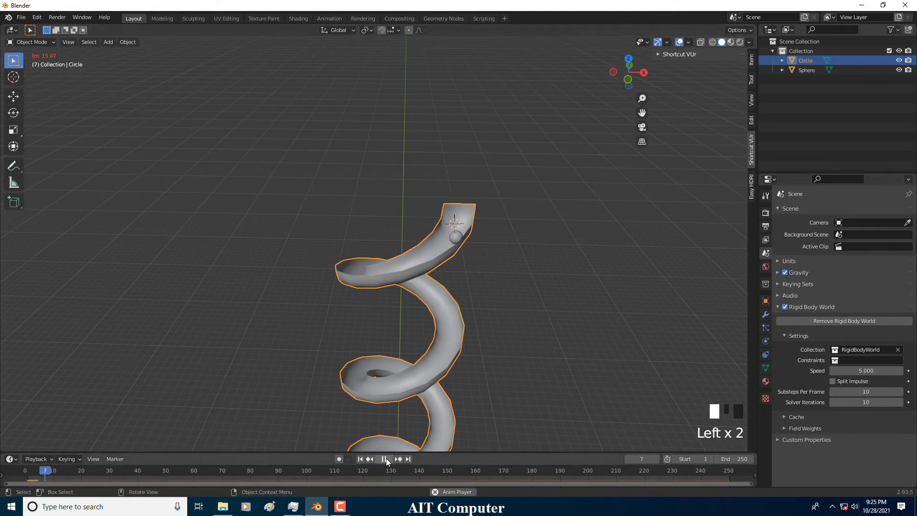
click(385, 459)
click(385, 459)
click(386, 459)
click(25, 472)
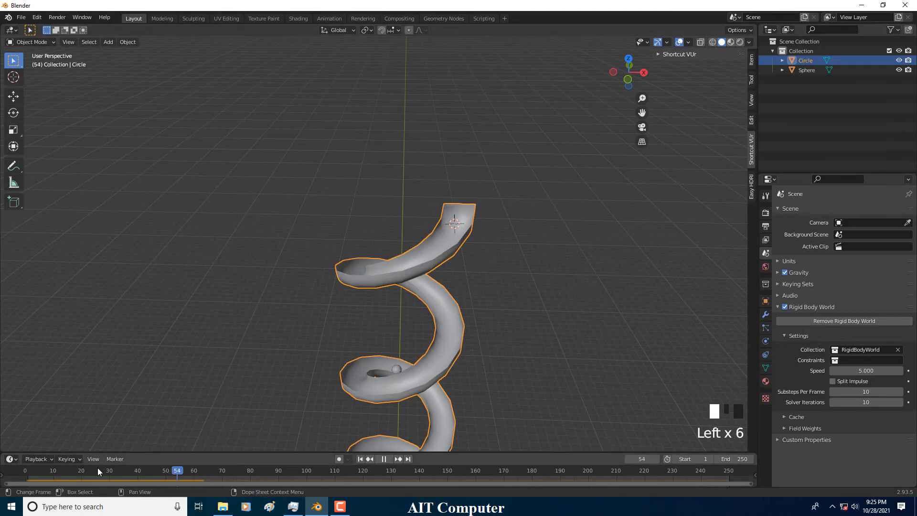
Step: Duplicate the sphere four times in top view, spreading the copies over the upper opening of the spiral track
scroll(347, 287, up, 1)
shift+middle_drag(525, 239, 514, 183)
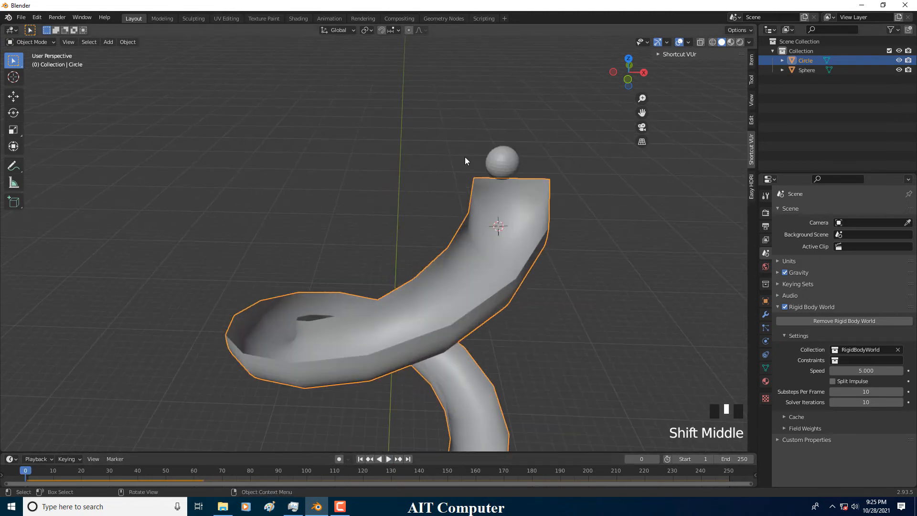
click(44, 42)
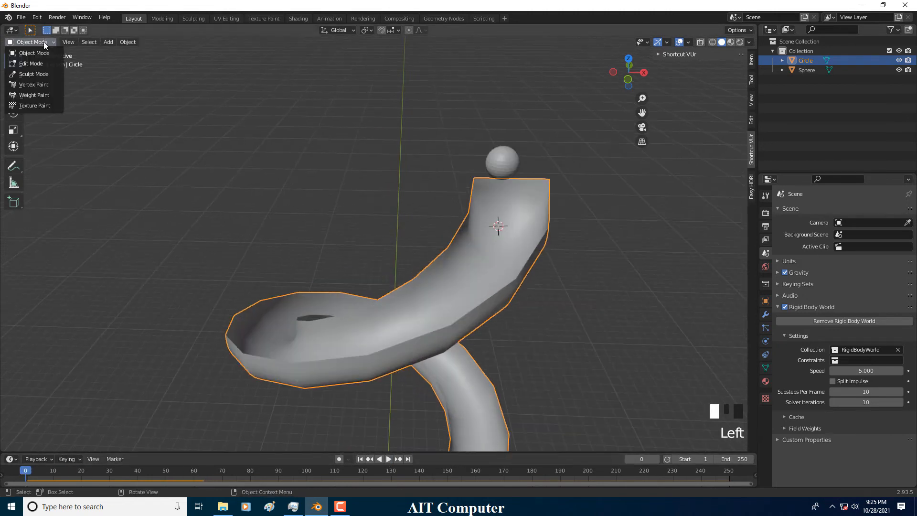
click(508, 162)
alt+middle_drag(506, 222, 504, 248)
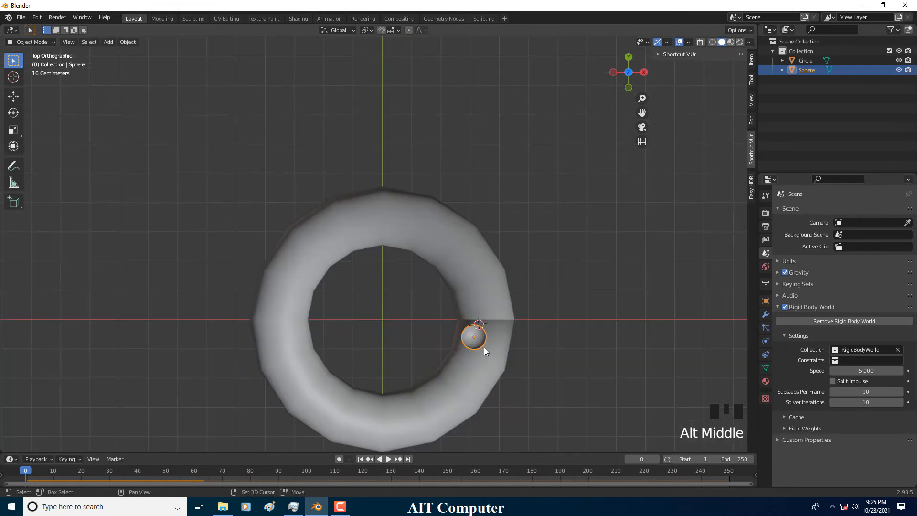
key(shift+d)
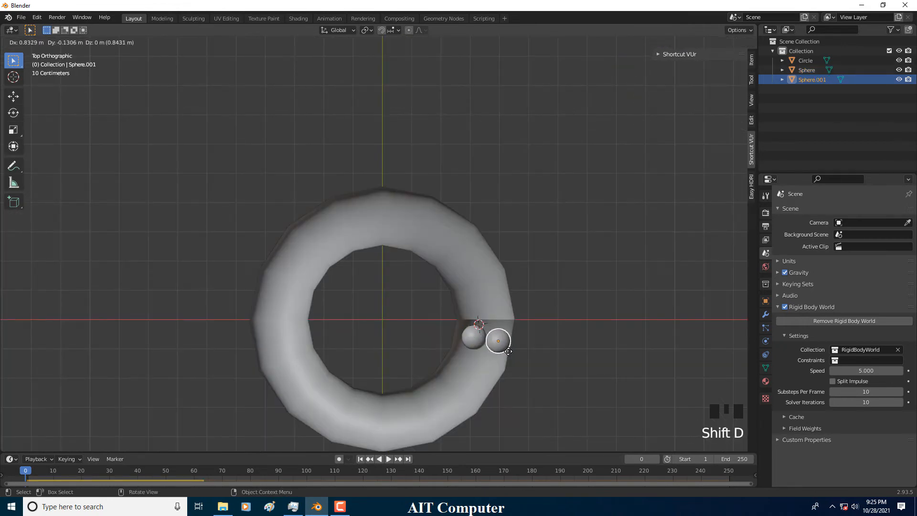
click(509, 353)
key(shift+d)
click(491, 370)
key(shift+d)
click(466, 380)
key(shift+d)
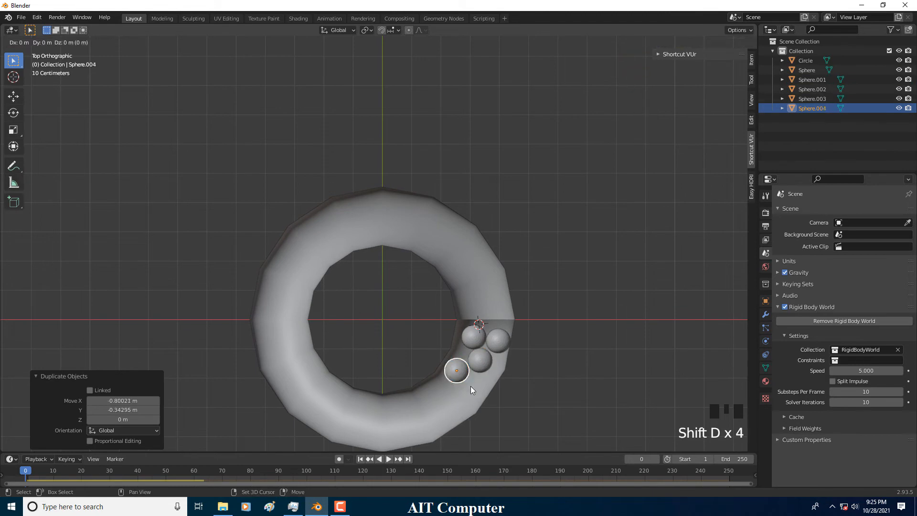
click(485, 405)
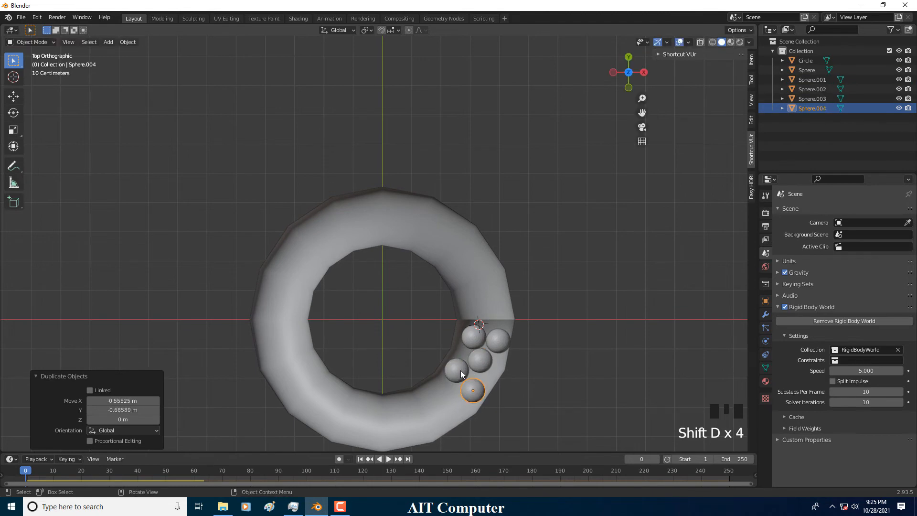
Step: Select all five spheres and duplicate them about 0.91 m upward along Z as a second layer
shift+click(458, 371)
shift+click(475, 361)
shift+click(474, 340)
shift+click(498, 340)
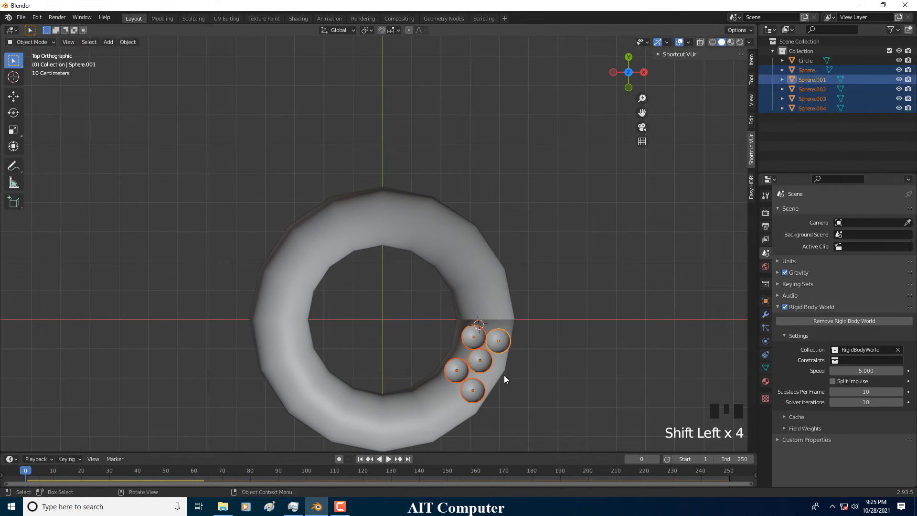
alt+middle_drag(506, 371, 500, 343)
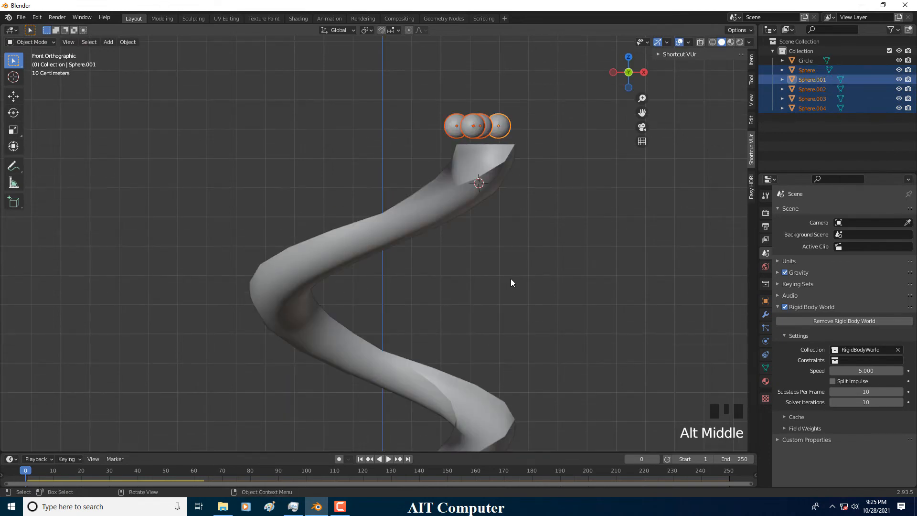
key(shift+d)
key(z)
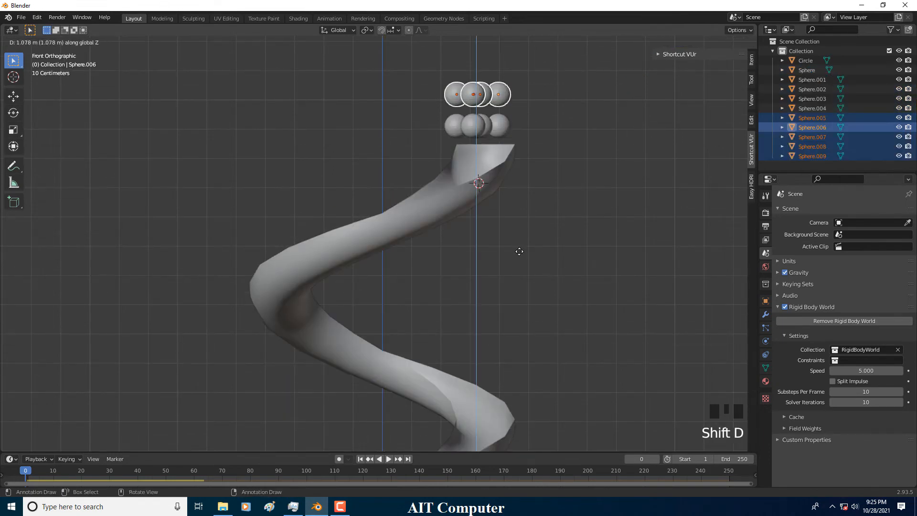
click(520, 250)
Step: Play the simulation to check how all the spheres roll down the spiral, rewind to frame 0, and stop playback
scroll(520, 252, down, 2)
middle_drag(520, 252, 425, 239)
click(388, 460)
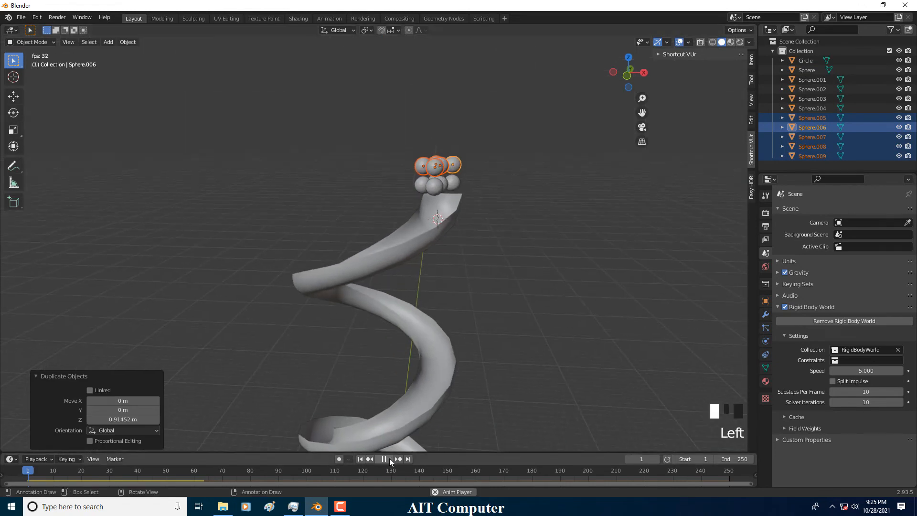
middle_drag(406, 368, 433, 349)
scroll(433, 349, down, 2)
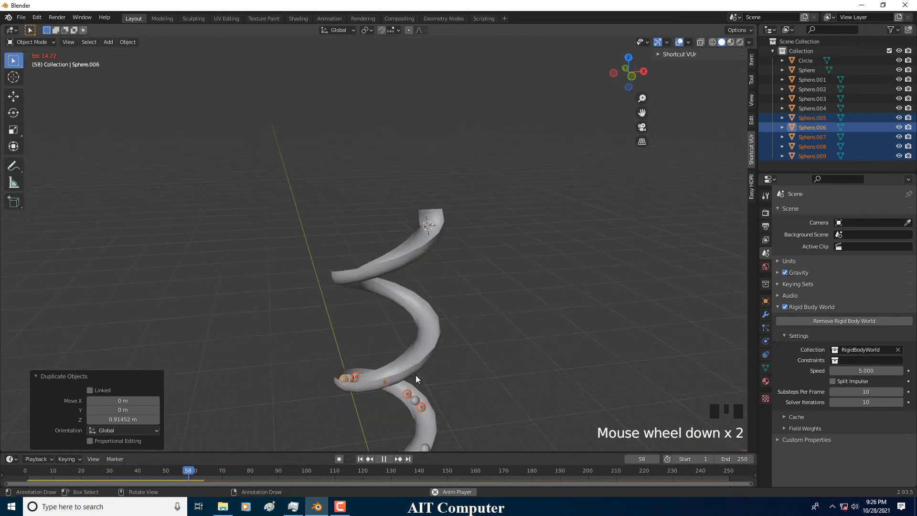
scroll(417, 377, down, 3)
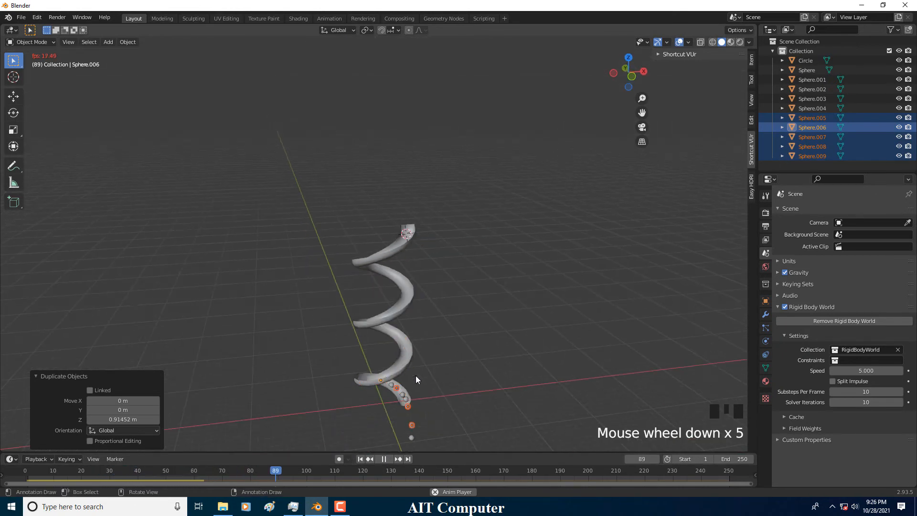
scroll(416, 375, down, 4)
scroll(415, 376, up, 4)
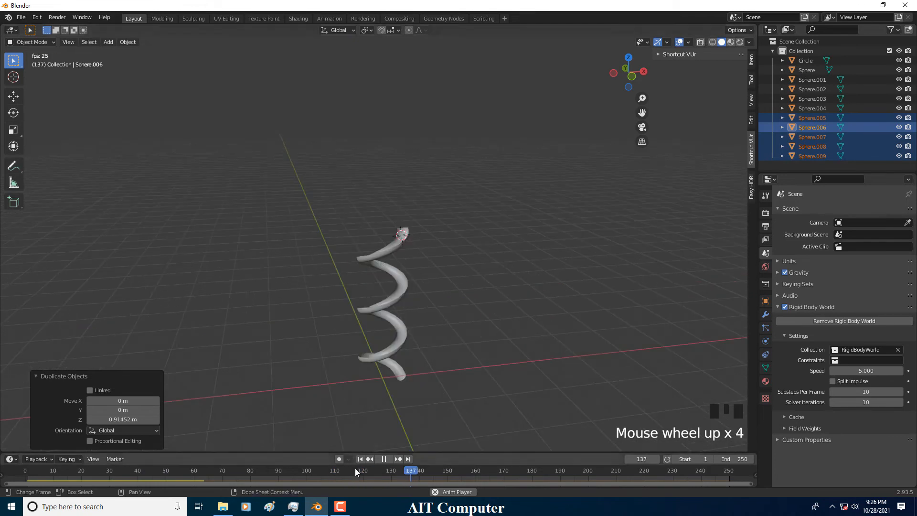
drag(337, 471, 19, 466)
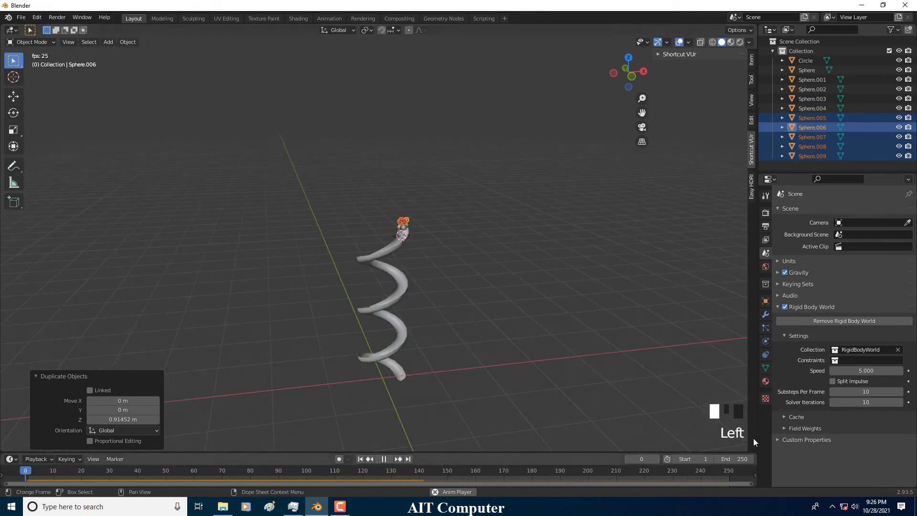
click(384, 459)
Step: Rename the collection holding the spiral track and the spheres to "screew"
scroll(388, 348, up, 4)
shift+middle_drag(397, 330, 388, 309)
click(798, 50)
click(799, 51)
click(805, 50)
click(805, 50)
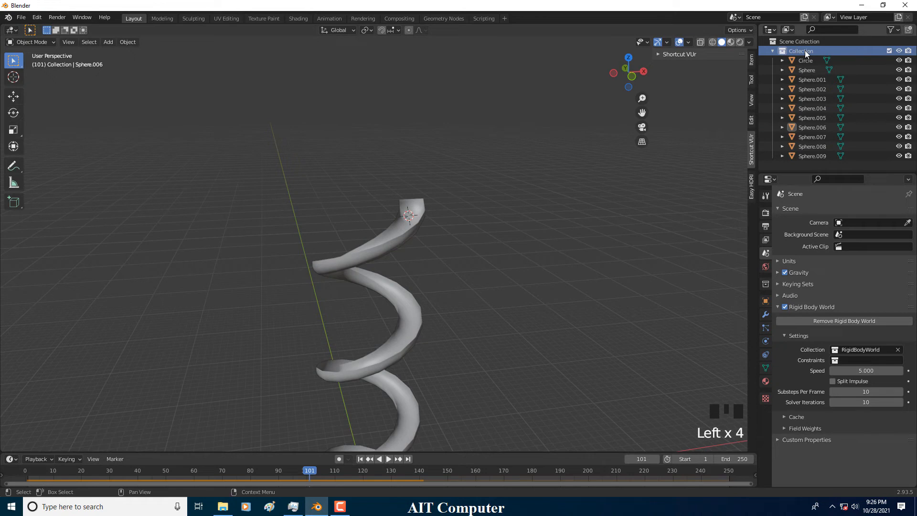
key(F2)
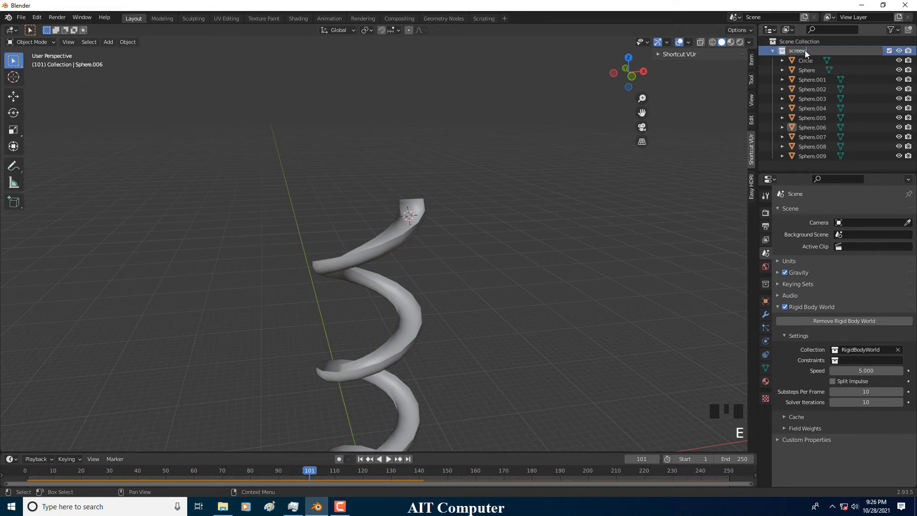
text(screew)
key(Return)
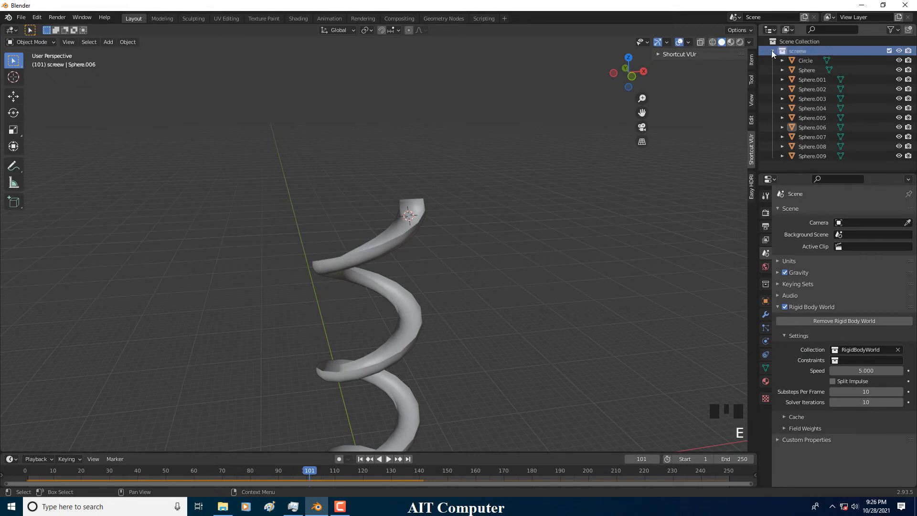
Step: Collapse the screew collection in the outliner
click(773, 51)
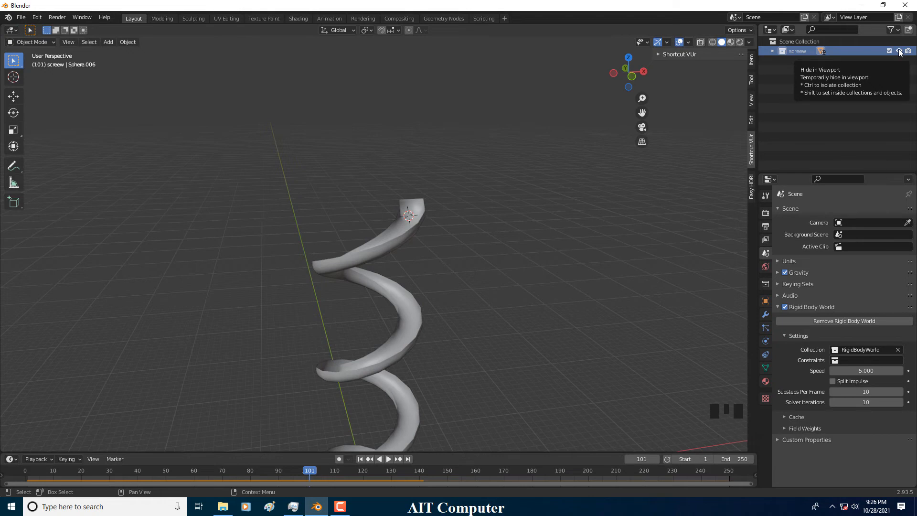
click(839, 73)
click(804, 52)
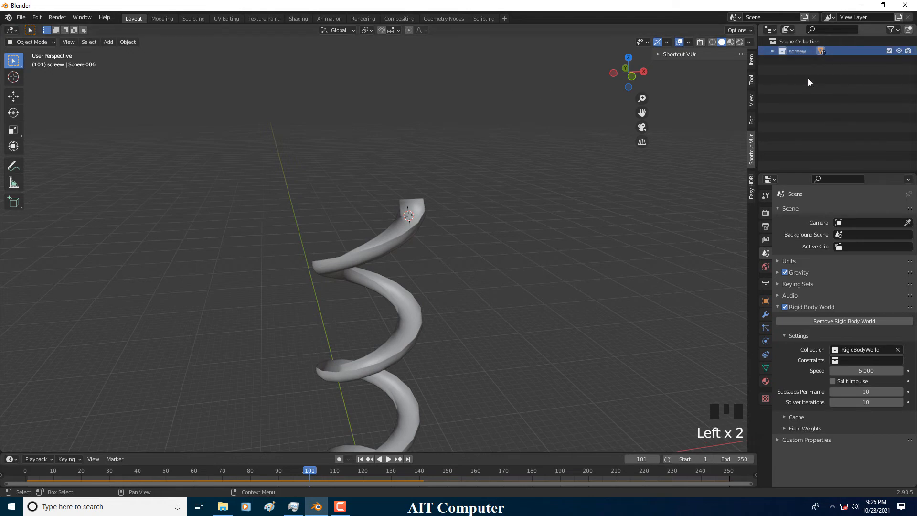
click(773, 51)
click(773, 51)
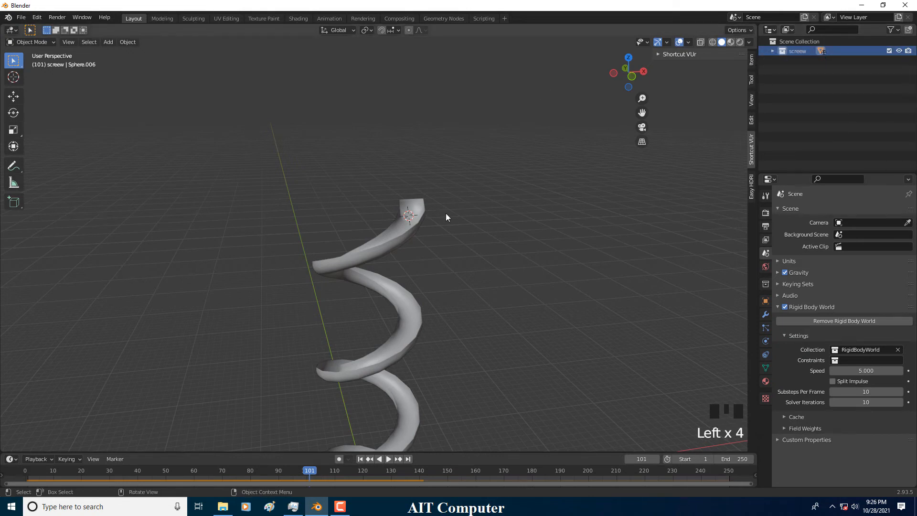
Step: Save the scene as "screew" in the folder L:\Blender Training\14 simulation
scroll(397, 267, down, 1)
mouse_move(397, 267)
middle_down()
mouse_move(409, 274)
mouse_move(397, 274)
middle_up()
scroll(423, 259, down, 1)
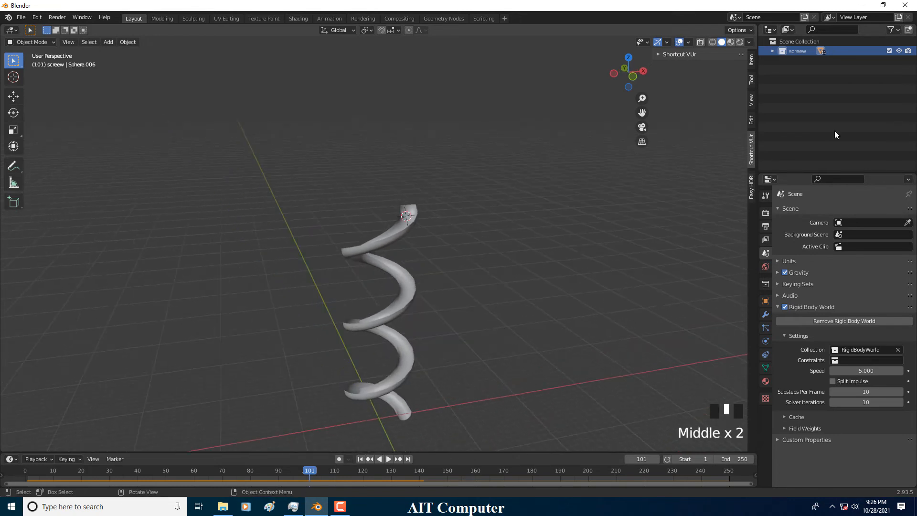
key(ctrl+shift+s)
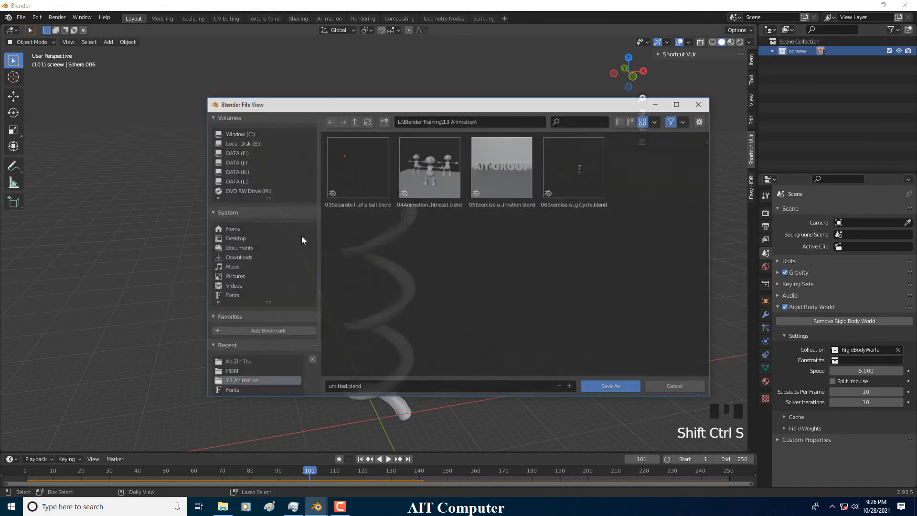
click(232, 182)
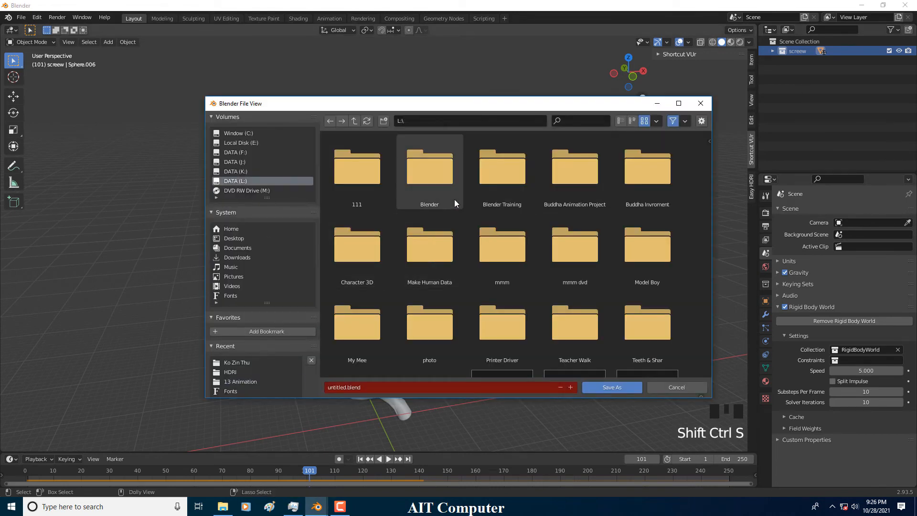
double_click(504, 187)
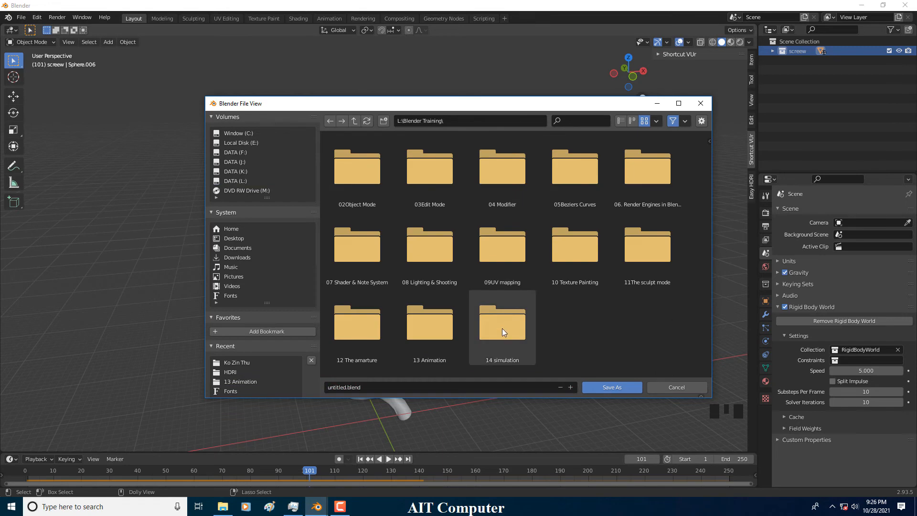
double_click(503, 327)
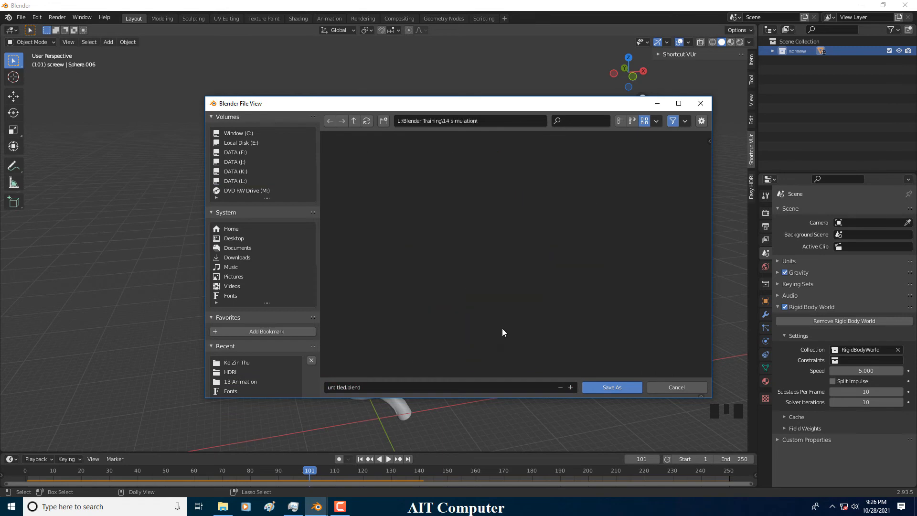
click(365, 389)
text(screew)
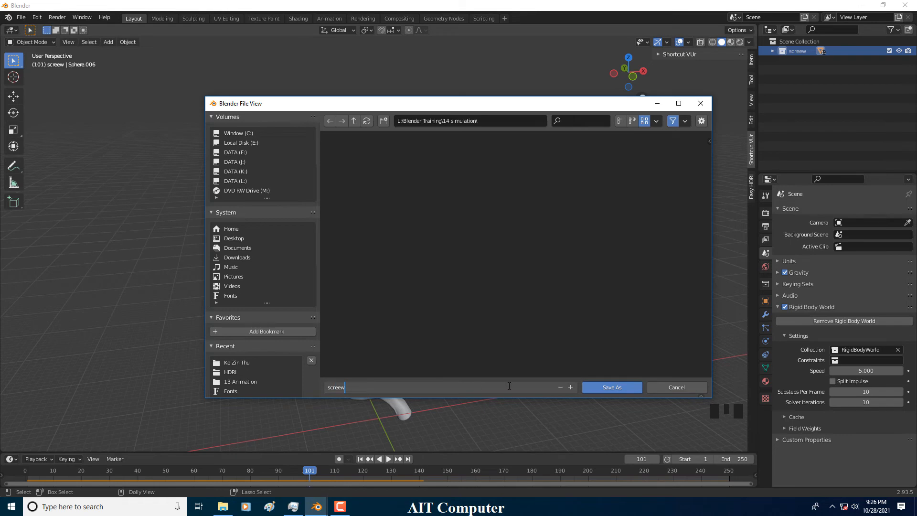
click(595, 390)
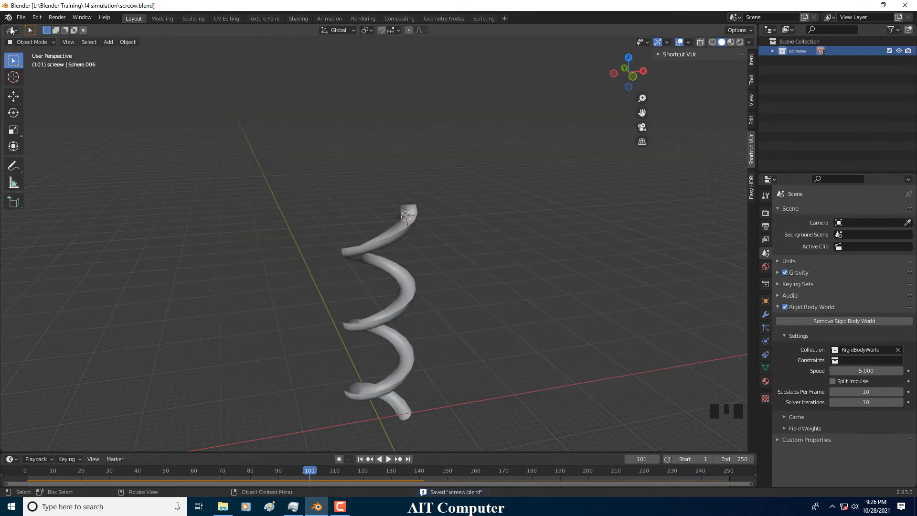
Step: Start a new file and delete its default camera, cube and light
click(21, 17)
mouse_move(72, 28)
click(165, 27)
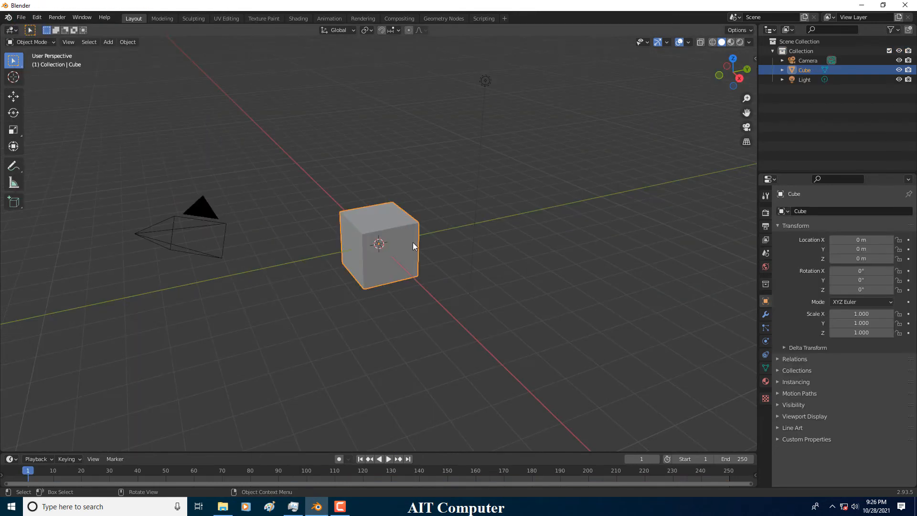
scroll(402, 242, up, 2)
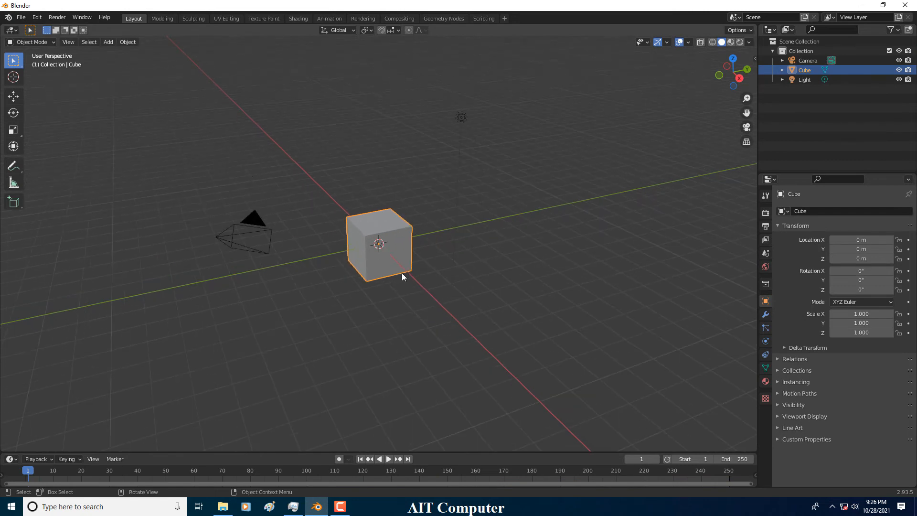
drag(168, 109, 529, 363)
key(Delete)
Step: Add a torus mesh at the world origin
middle_drag(444, 323, 460, 337)
key(shift+a)
mouse_move(459, 340)
mouse_move(452, 294)
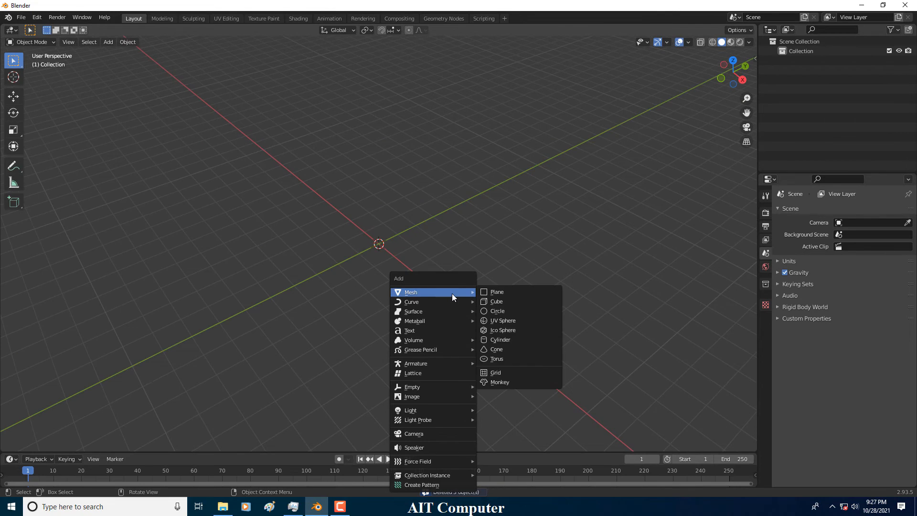
click(518, 360)
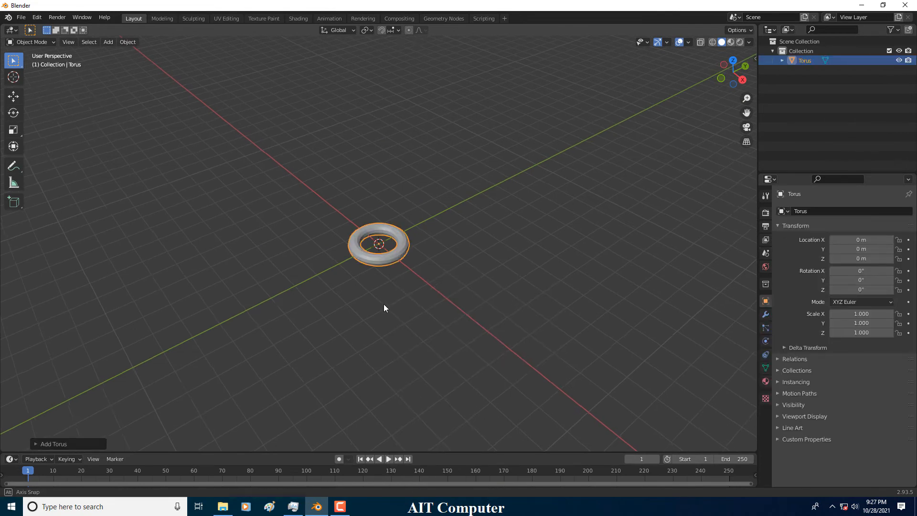
Step: Set the new torus's minor segments to 10
middle_drag(381, 302, 424, 315)
click(74, 446)
click(123, 311)
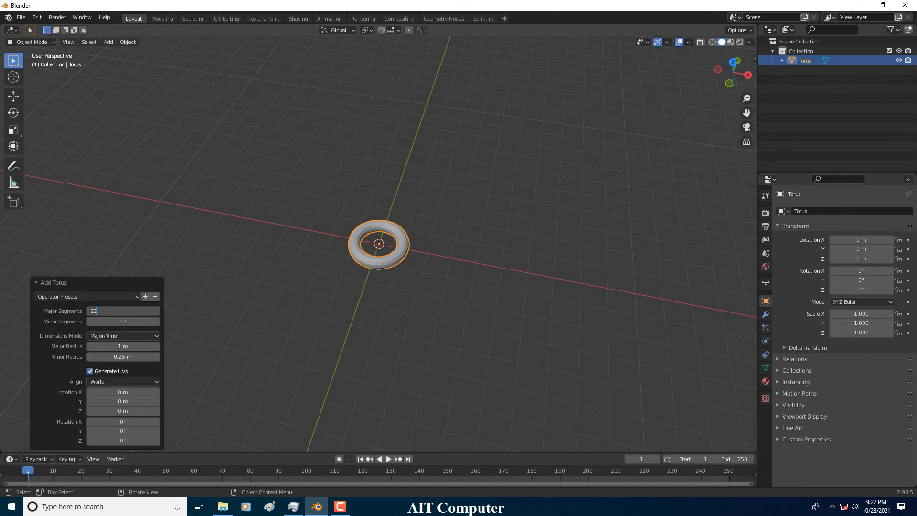
click(127, 322)
text(10)
key(Return)
Step: Enter Edit Mode on the torus and view it from the top
middle_drag(285, 275, 383, 276)
scroll(389, 278, up, 3)
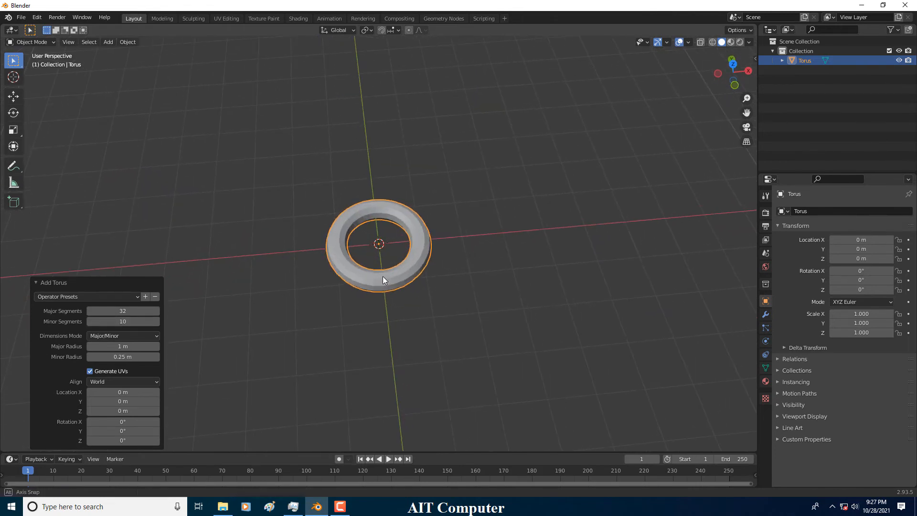
middle_drag(293, 293, 365, 285)
key(Tab)
scroll(395, 273, up, 3)
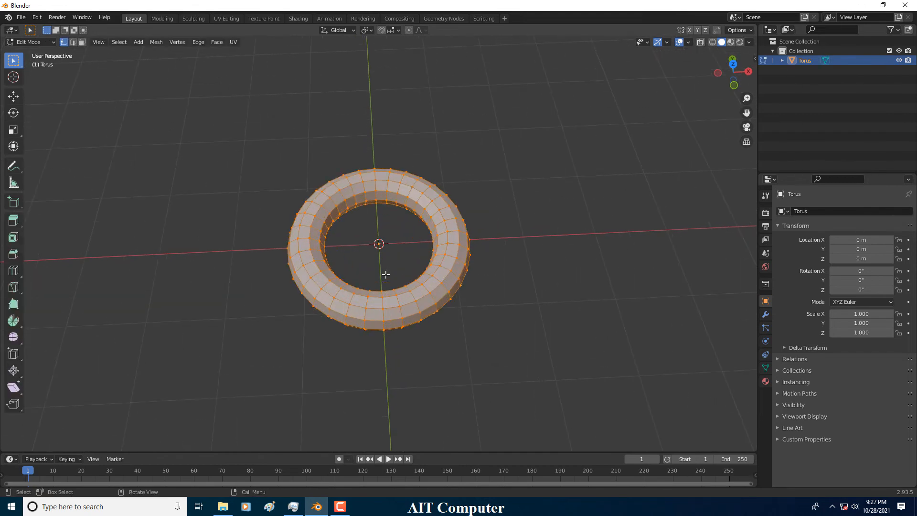
key(KP_7)
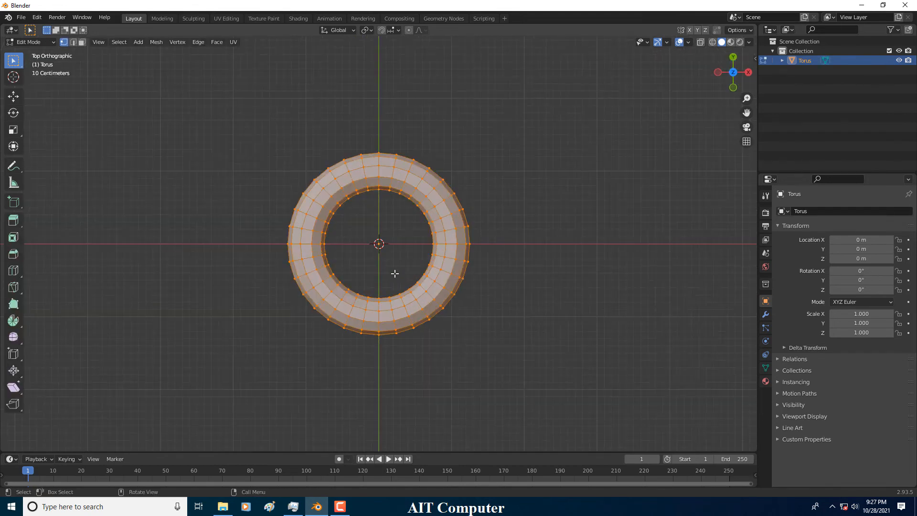
Step: In edge select mode, select the three middle cross-section edge loops at both Y-axis ends of the torus and dissolve them
key(alt+a)
alt+click(379, 171)
click(73, 41)
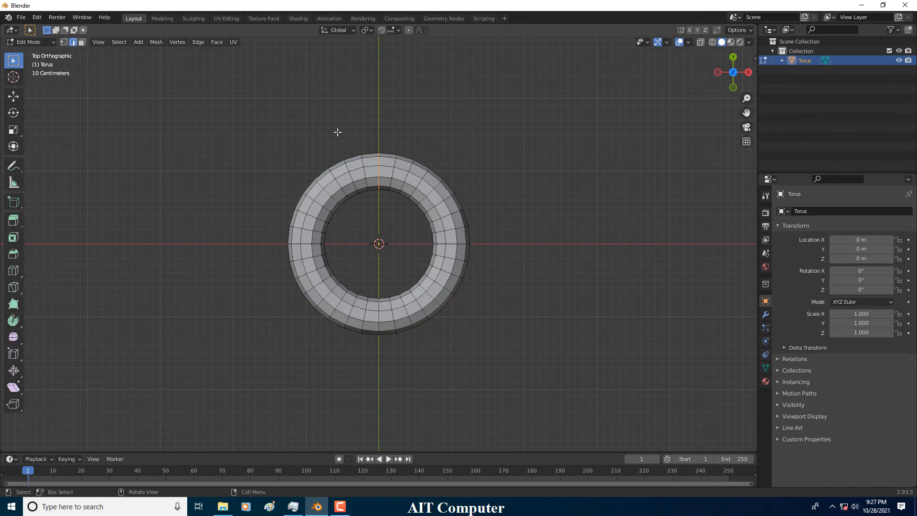
alt+shift+click(392, 177)
alt+shift+click(364, 173)
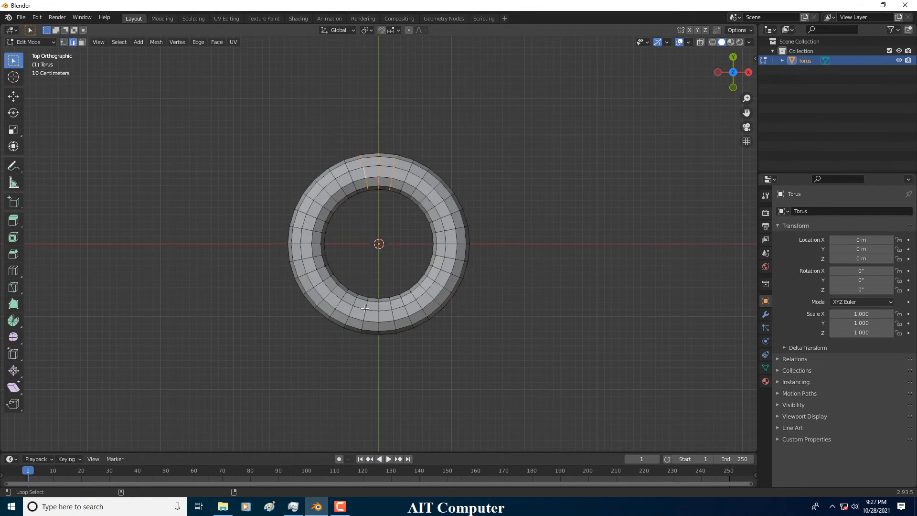
alt+shift+click(379, 315)
alt+shift+click(366, 314)
alt+shift+click(393, 314)
key(ctrl+x)
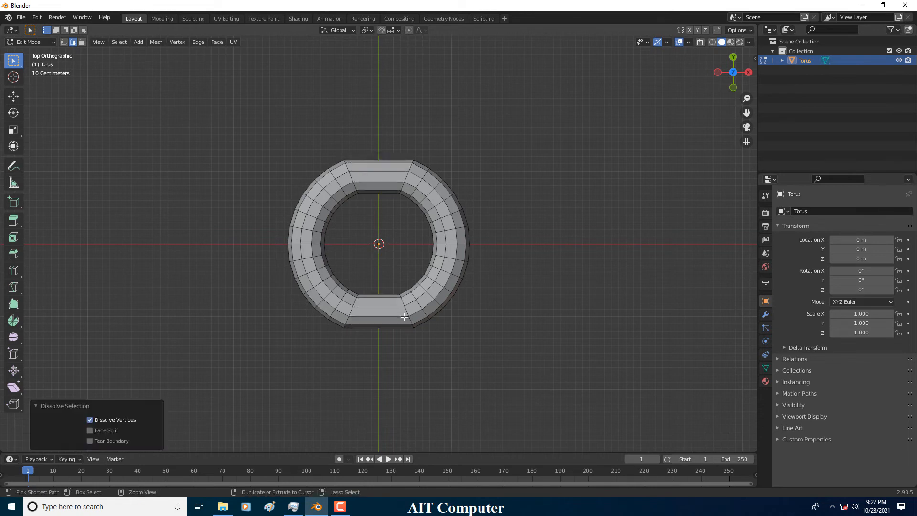
Step: Start the Shortcut VUr key display and collapse its settings
click(755, 59)
click(752, 143)
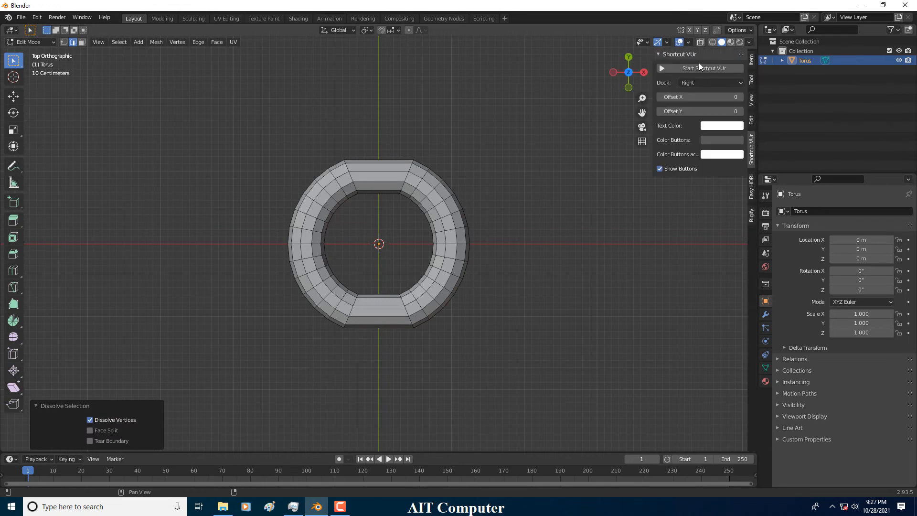
click(698, 67)
click(663, 54)
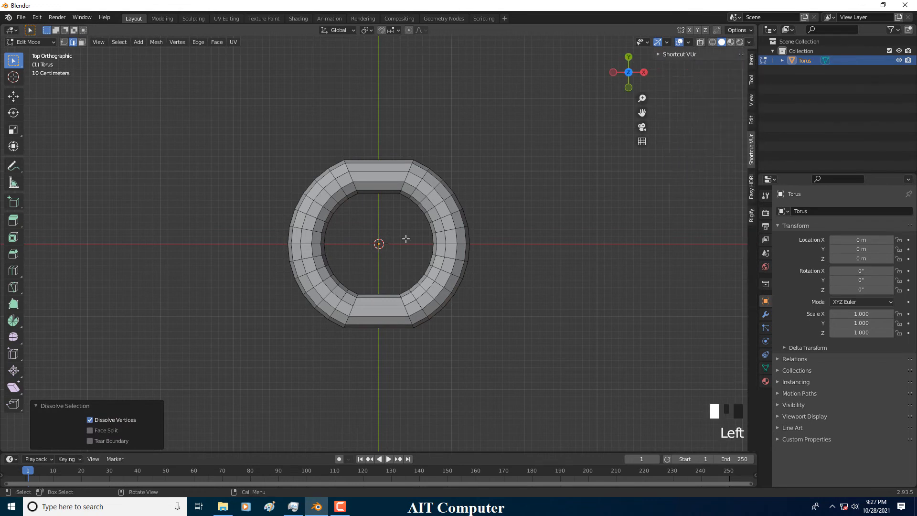
Step: Undo the edge loop dissolve and dissolve the same six loops again
scroll(406, 253, down, 1)
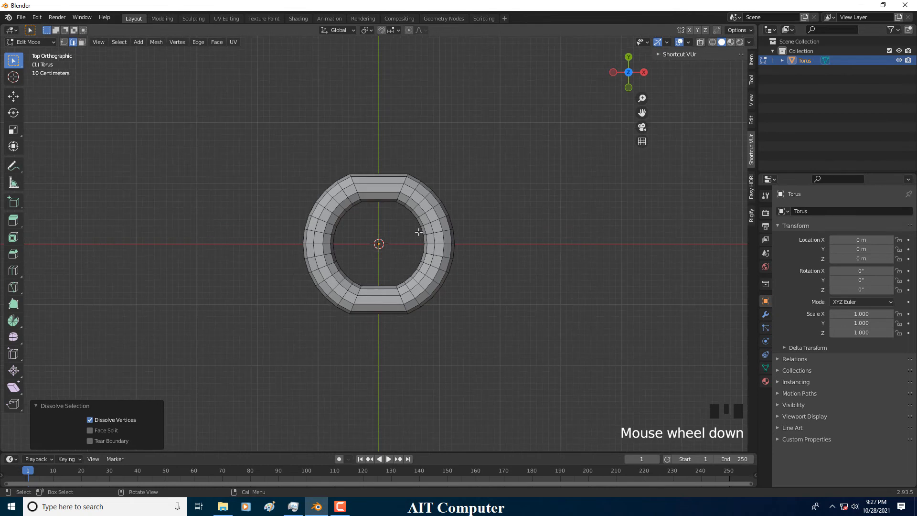
key(ctrl+z)
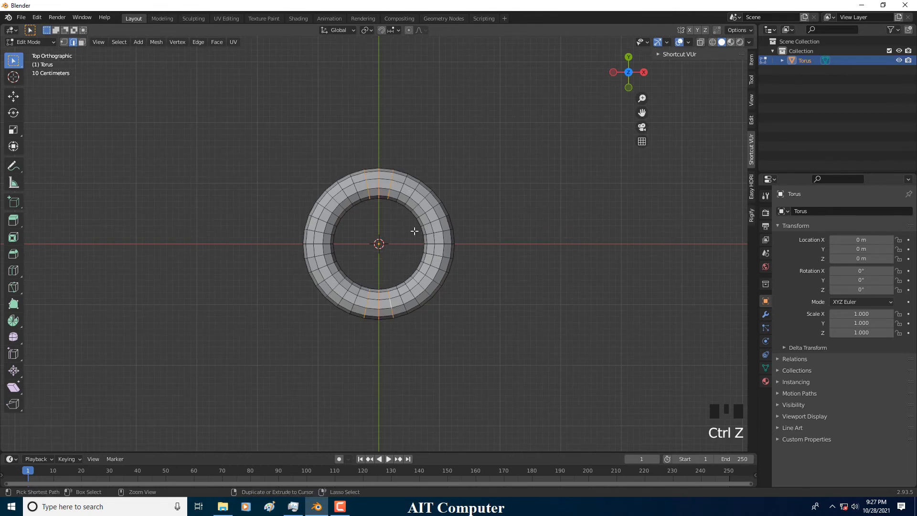
key(ctrl+x)
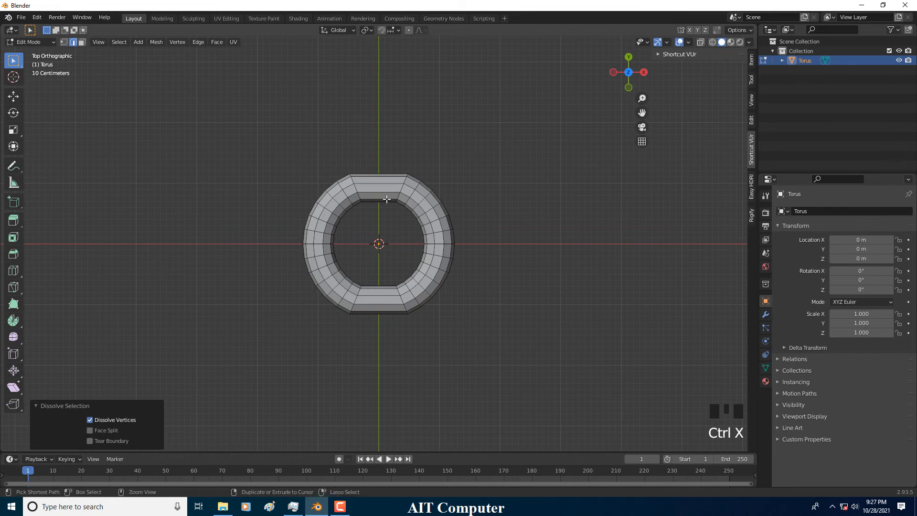
Step: In wireframe shading, move the torus's +X half about 1.05 m along X to form an elongated link, and return to Object Mode
key(shift+z)
drag(378, 147, 501, 345)
key(g)
key(x)
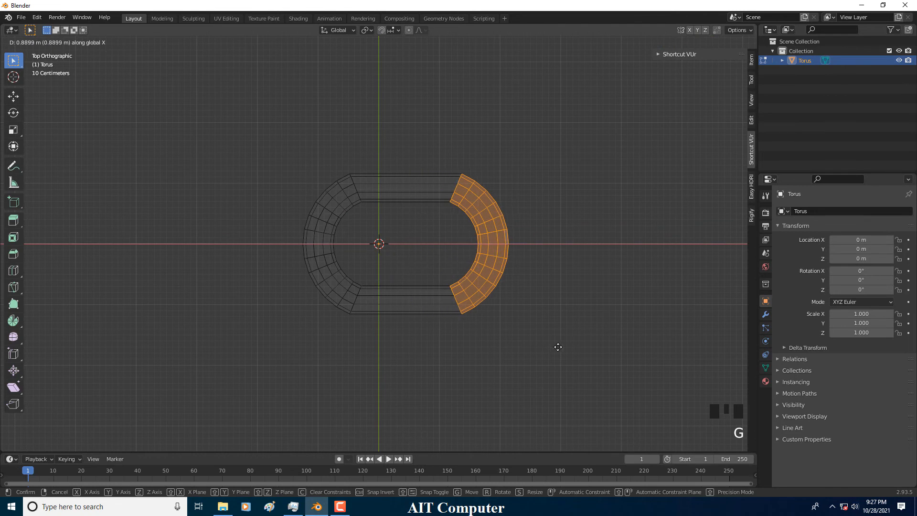
click(565, 348)
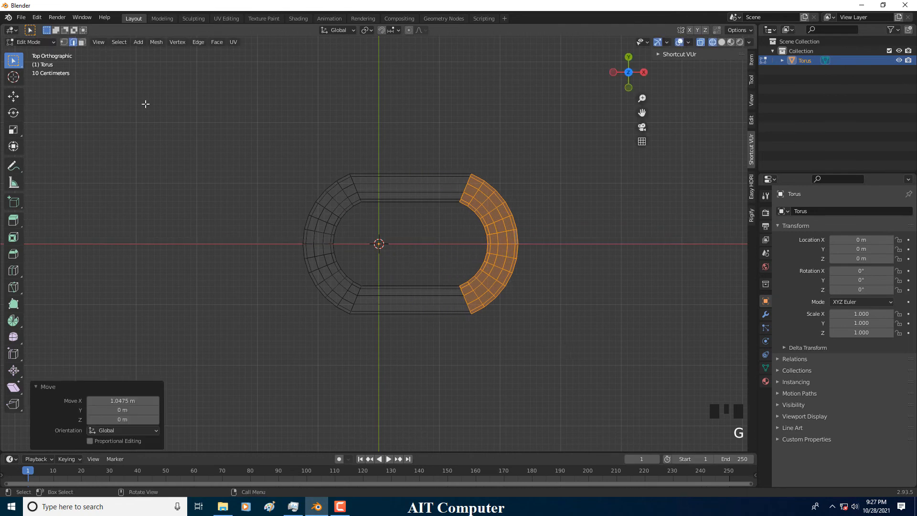
click(28, 42)
click(37, 53)
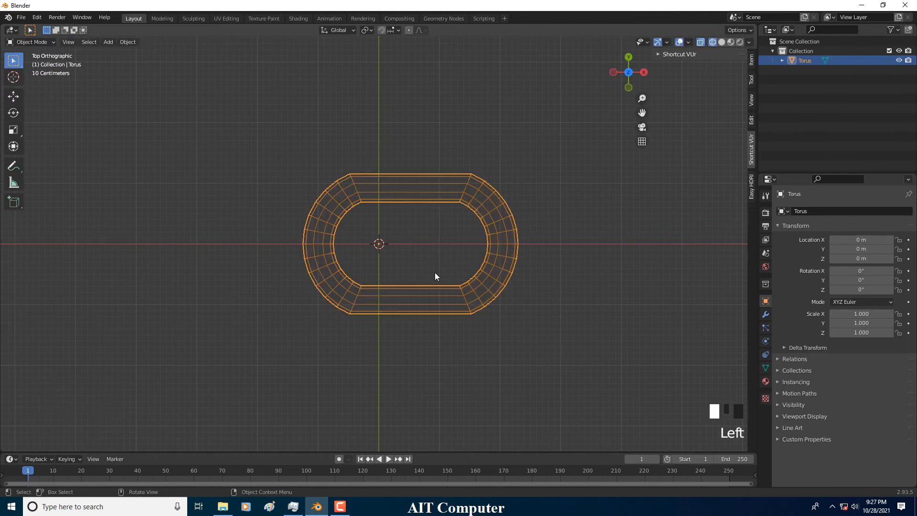
Step: Move the whole link mesh about -0.5 m along X in Edit Mode to centre it on its origin, and return to Object Mode
key(Tab)
key(a)
key(g)
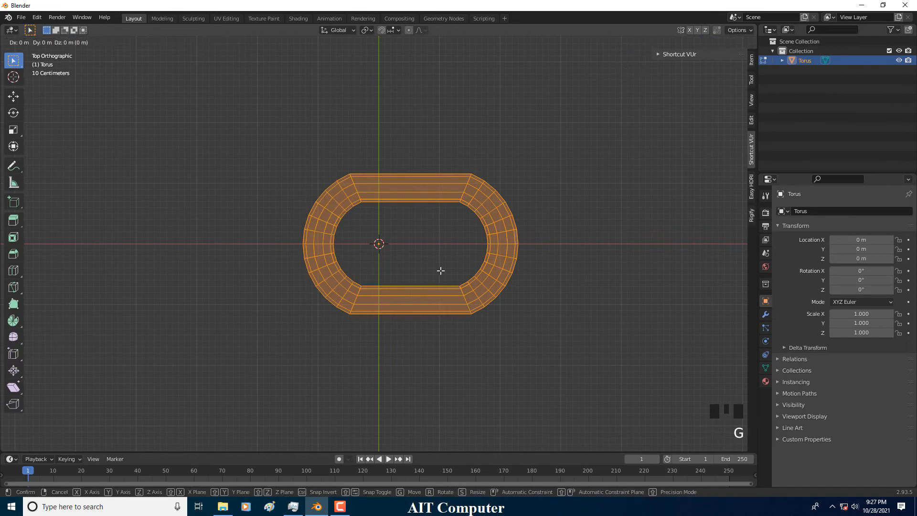
click(411, 263)
scroll(411, 262, down, 3)
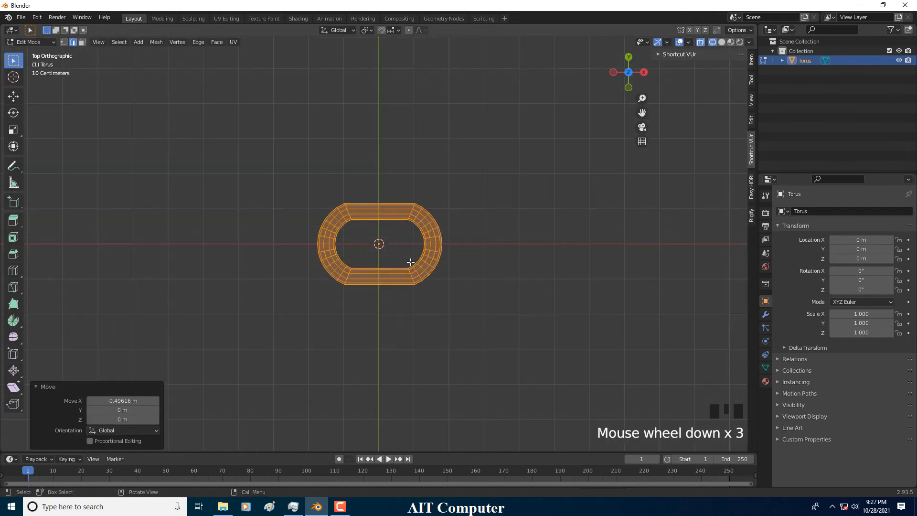
click(35, 41)
click(36, 53)
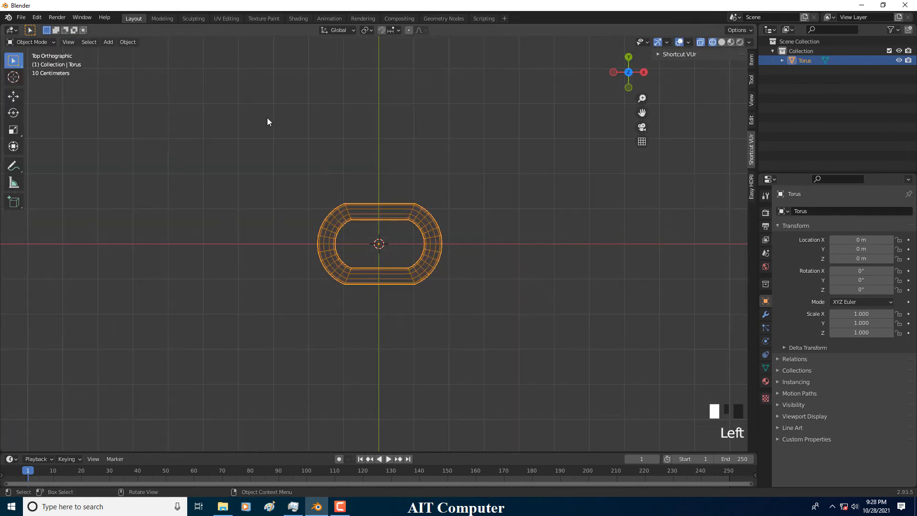
key(r)
key(x)
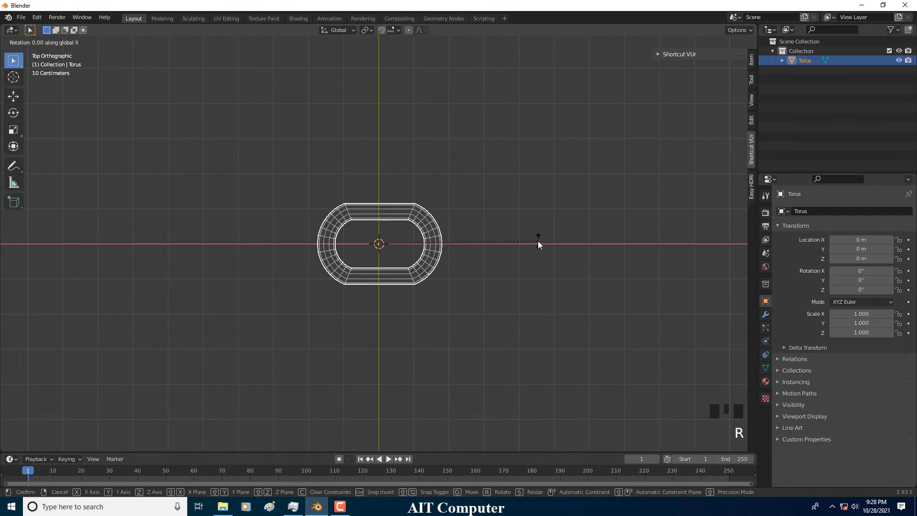
click(538, 241)
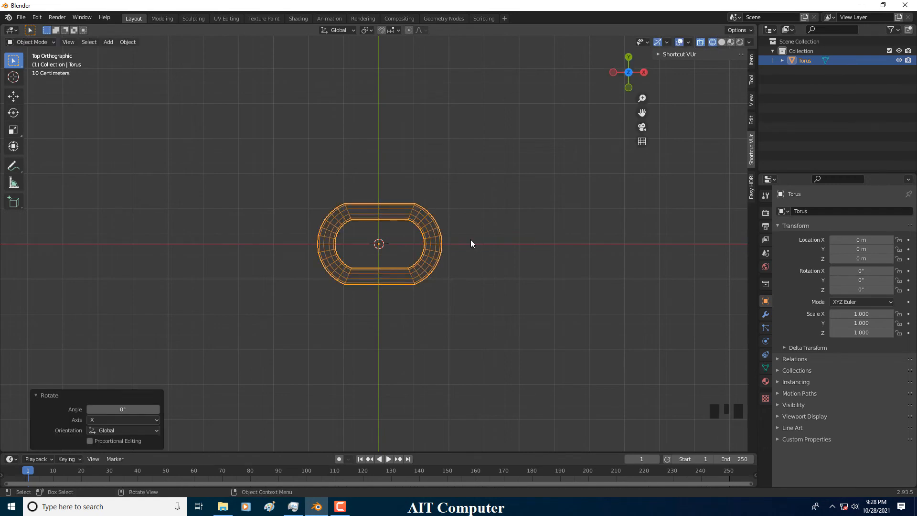
Step: Rotate the whole link mesh 90° about the global Y axis in Edit Mode, and return to Object Mode
key(Tab)
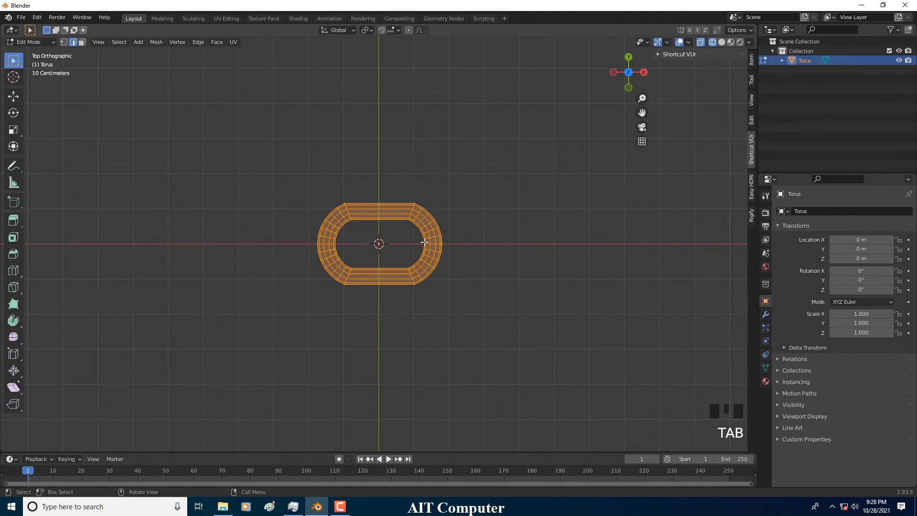
text(rx)
text(90)
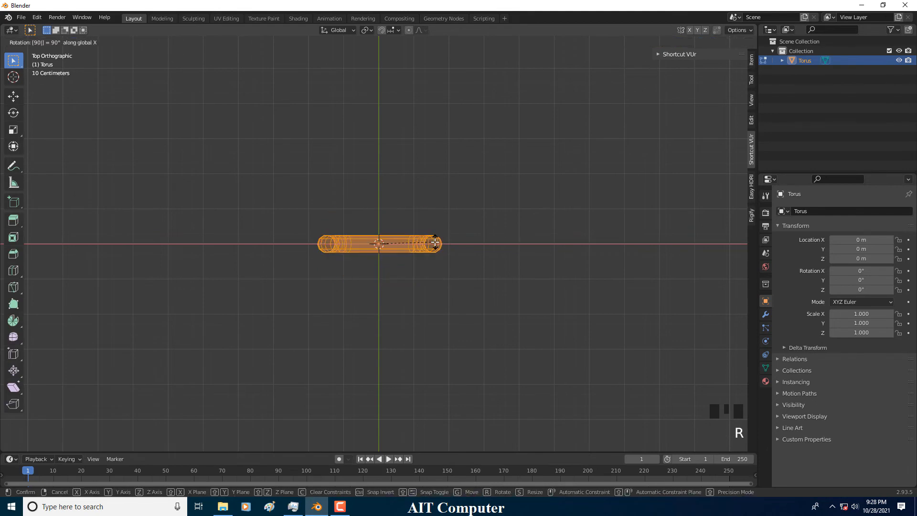
text(y)
key(Return)
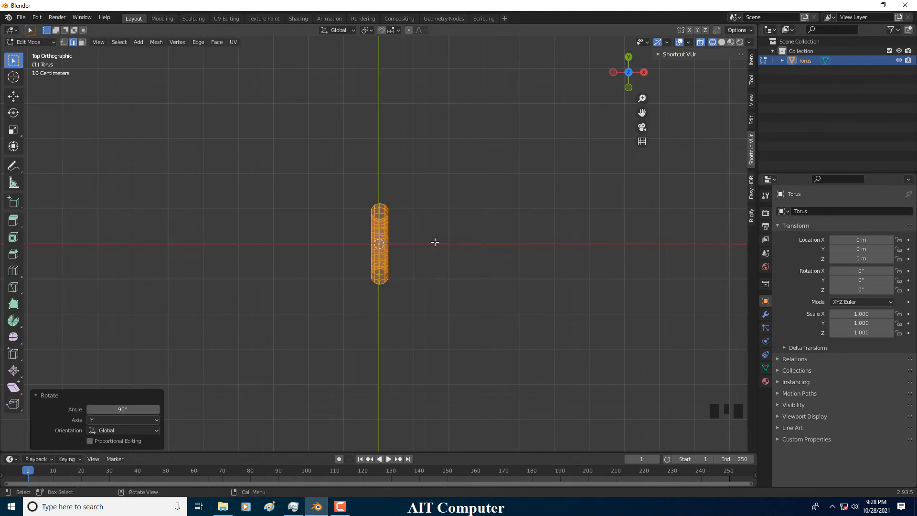
scroll(434, 243, down, 2)
scroll(432, 244, up, 4)
scroll(425, 251, down, 3)
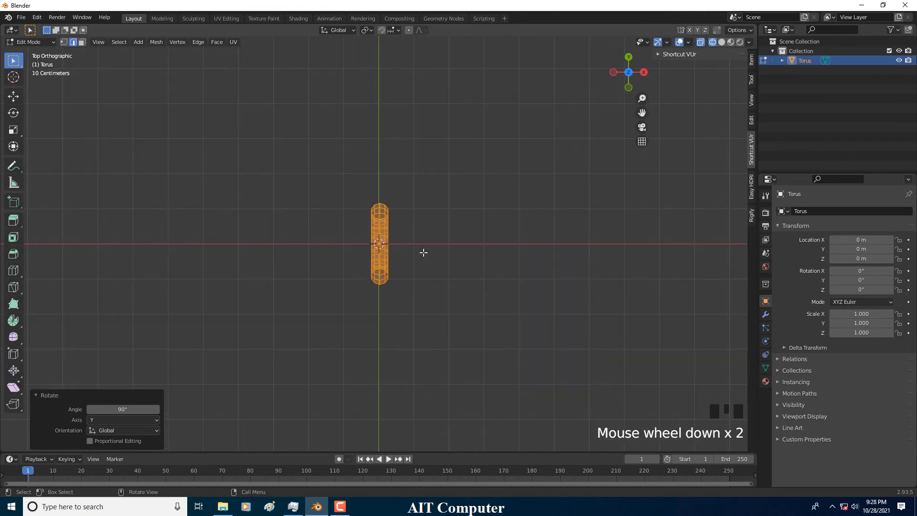
middle_drag(408, 259, 3, 15)
click(28, 42)
click(31, 53)
Step: Duplicate the upright link about 2.34 m up along Z and rotate the copy 90° about Z
scroll(382, 228, up, 1)
scroll(382, 231, up, 1)
key(shift+d)
key(z)
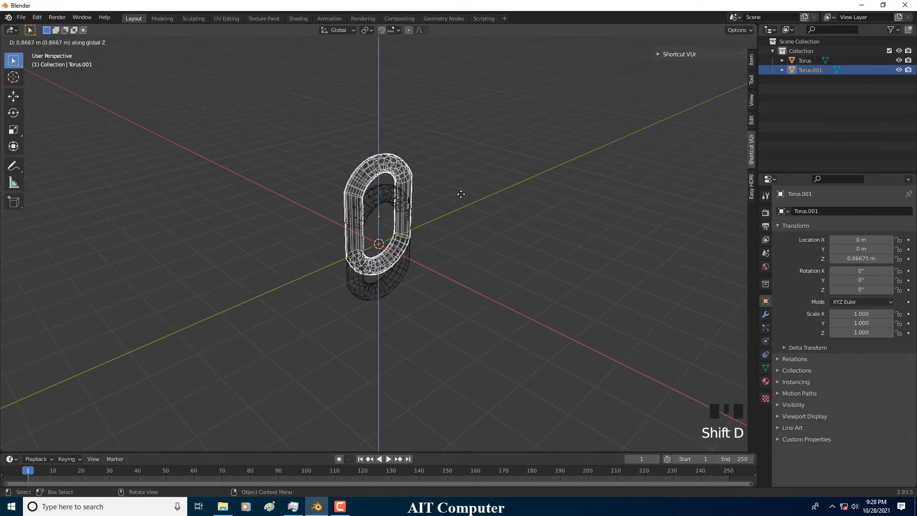
click(461, 174)
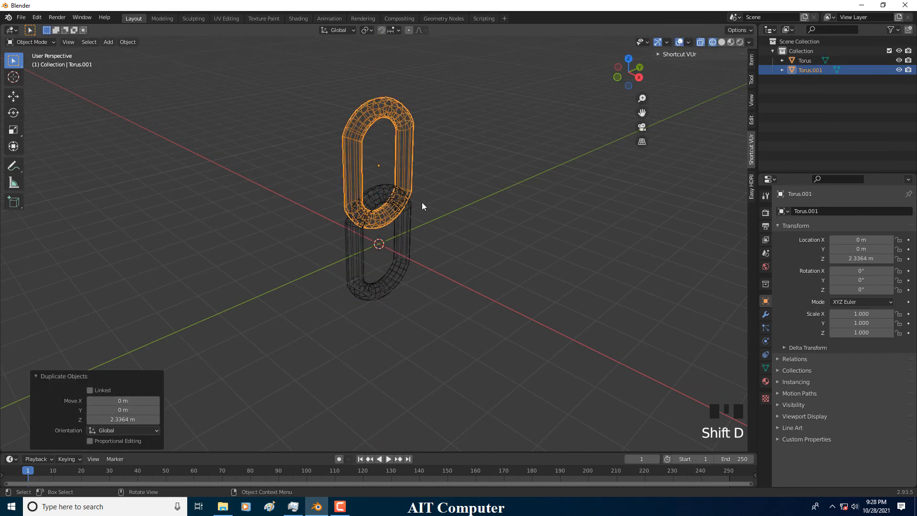
text(rz)
text(90)
key(Return)
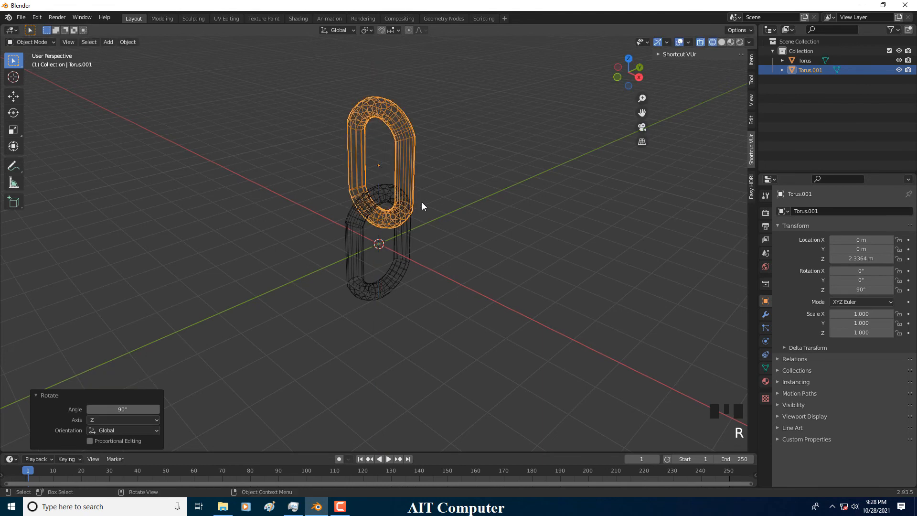
Step: Raise the upper link about 0.14 m along Z to clear the lower link, and switch to solid shading
middle_drag(422, 202, 410, 193)
scroll(409, 191, up, 3)
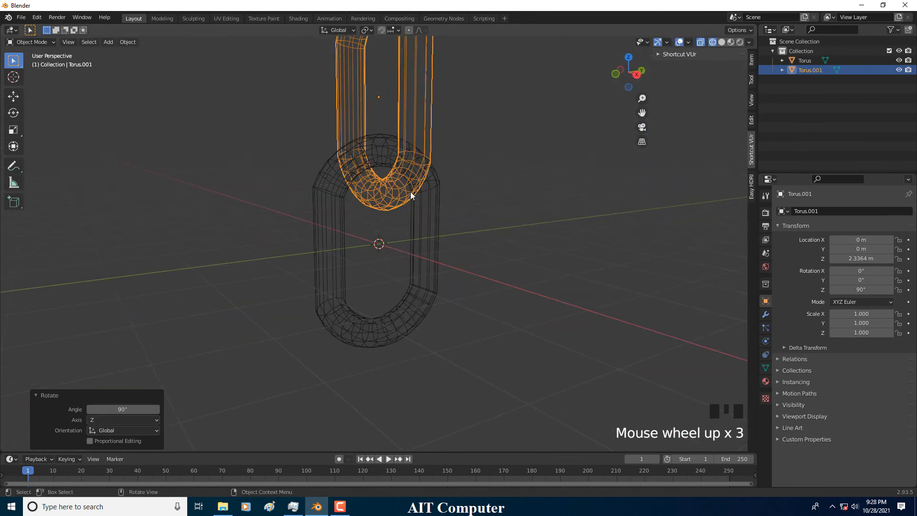
key(g)
key(z)
click(412, 186)
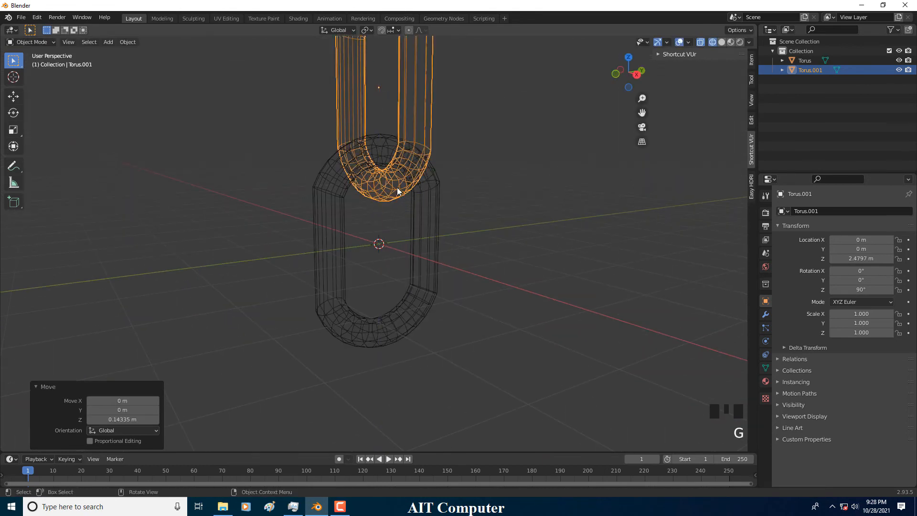
key(shift+z)
Step: Select both links and duplicate them about 4.94 m up along Z so the new pair interlocks with the first
click(331, 168)
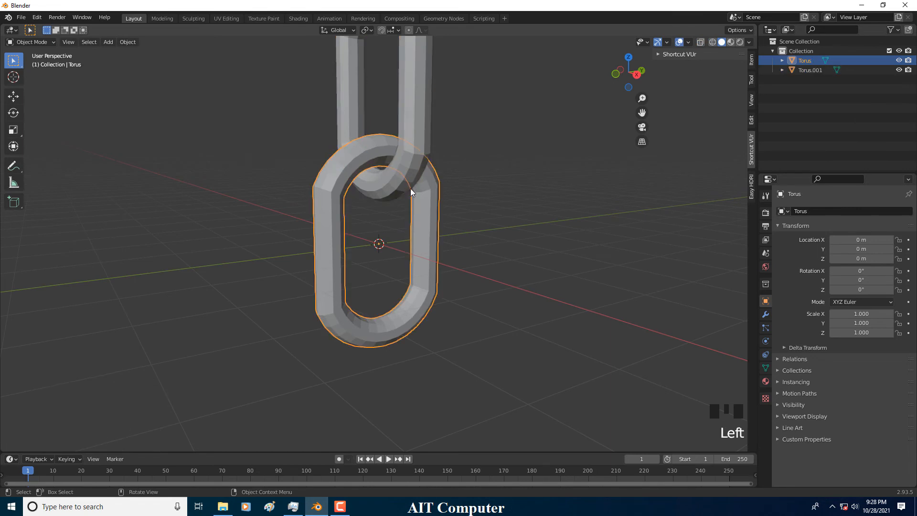
scroll(403, 193, down, 4)
shift+click(403, 203)
scroll(403, 206, down, 1)
middle_drag(403, 205, 409, 208)
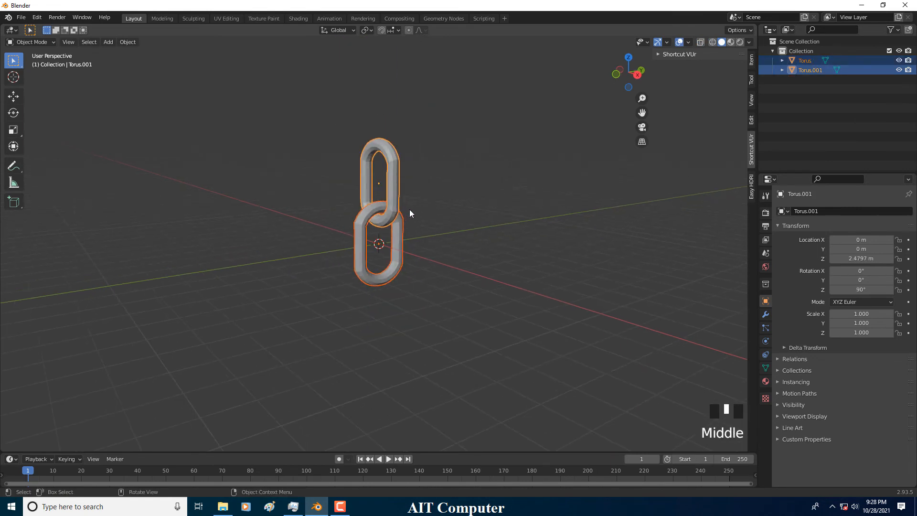
key(shift+d)
key(z)
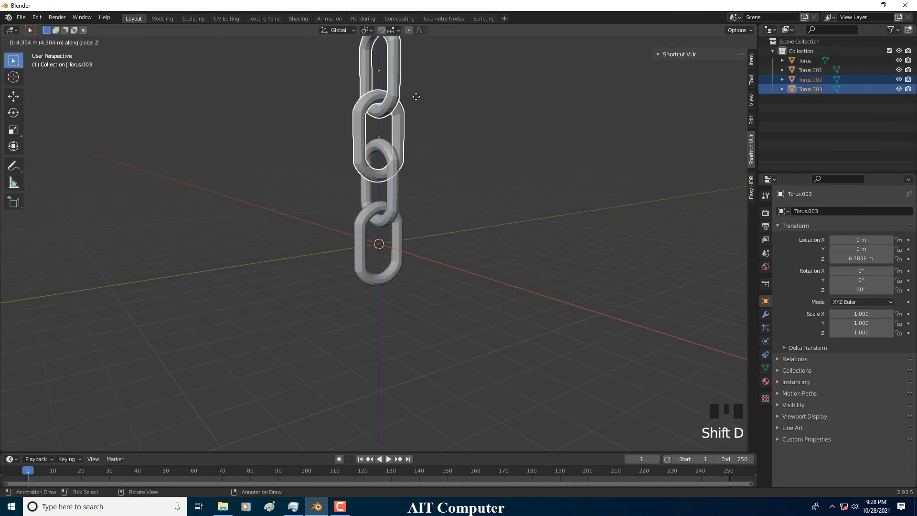
click(418, 83)
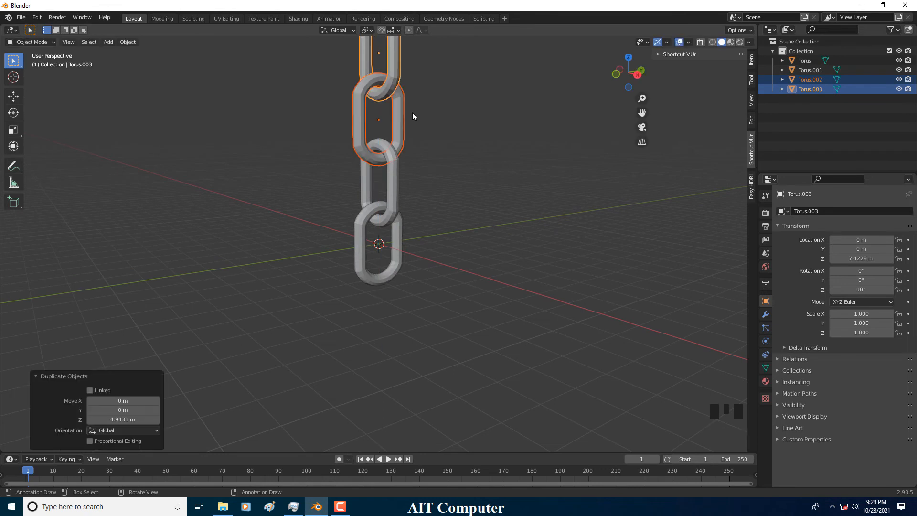
Step: Repeat the two-link duplication three more times up the Z axis to build a ten-link chain
scroll(392, 183, up, 5)
shift+middle_drag(392, 183, 409, 220)
scroll(410, 220, down, 4)
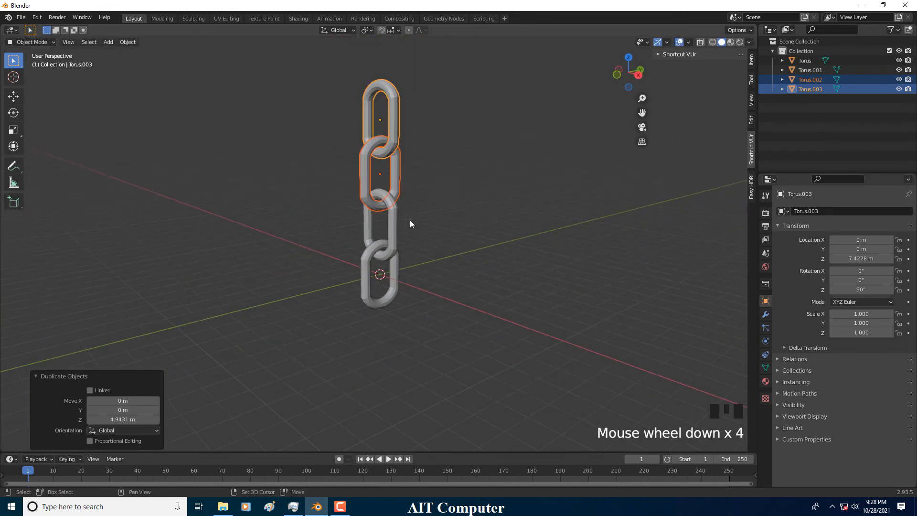
key(shift+r)
key(shift+r)
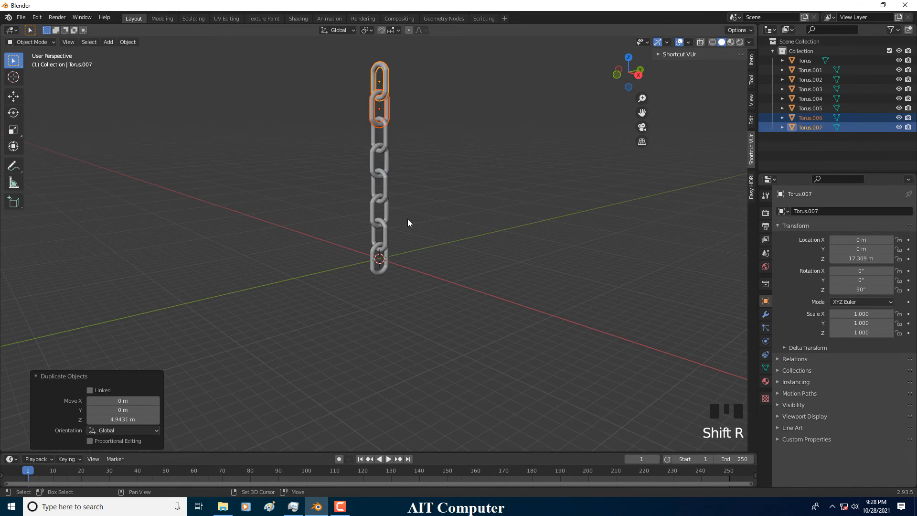
key(shift+r)
middle_drag(408, 222, 420, 239)
scroll(411, 209, down, 3)
scroll(420, 238, up, 3)
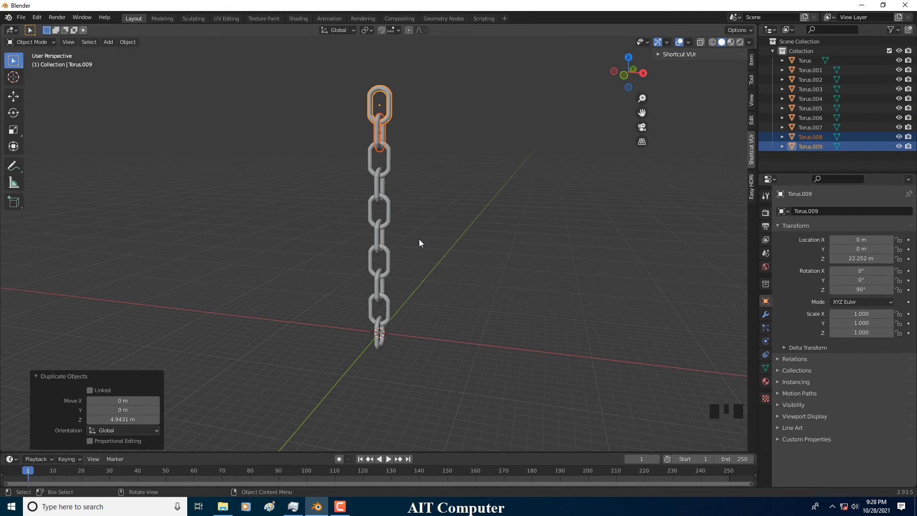
Step: Give the top link an active rigid body with Dynamic disabled and its collision shape set to Mesh
click(432, 182)
click(390, 107)
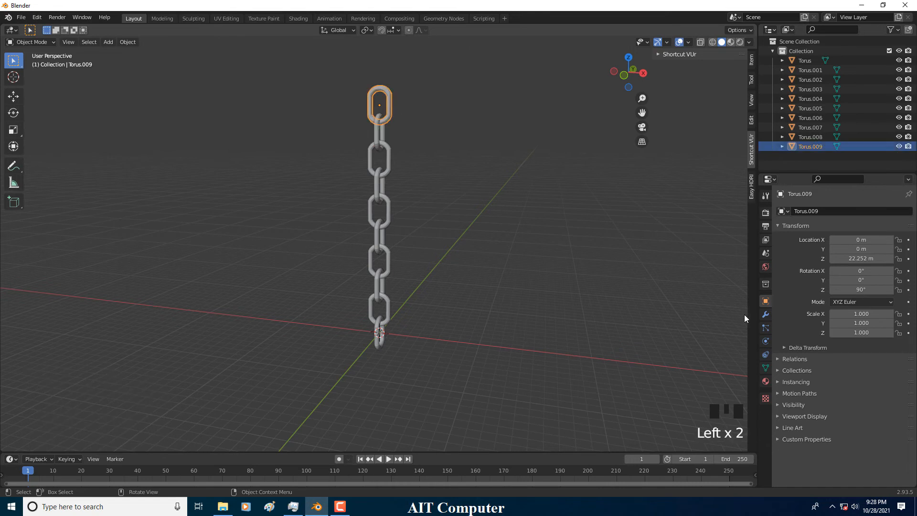
click(766, 314)
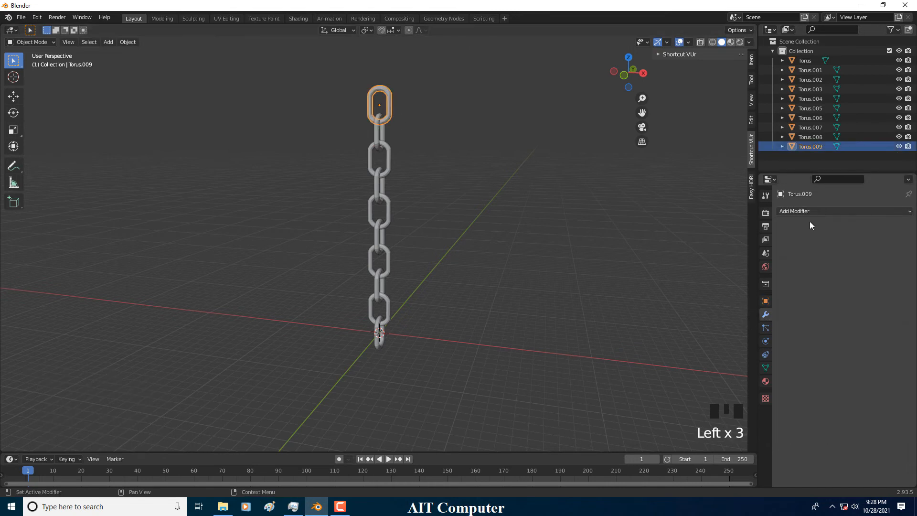
click(766, 342)
click(879, 233)
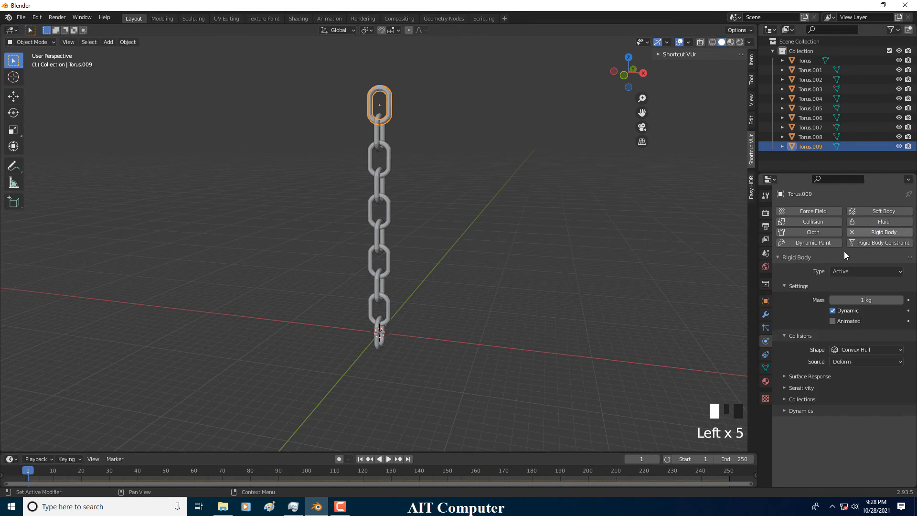
click(834, 312)
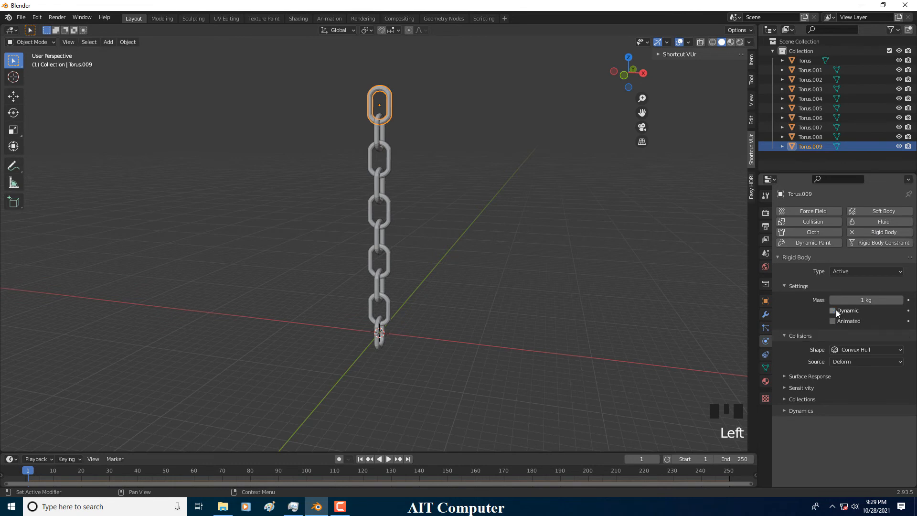
drag(854, 345, 844, 424)
Step: Add an active, dynamic rigid body to the second link from the top and set its collision shape to Mesh
click(374, 130)
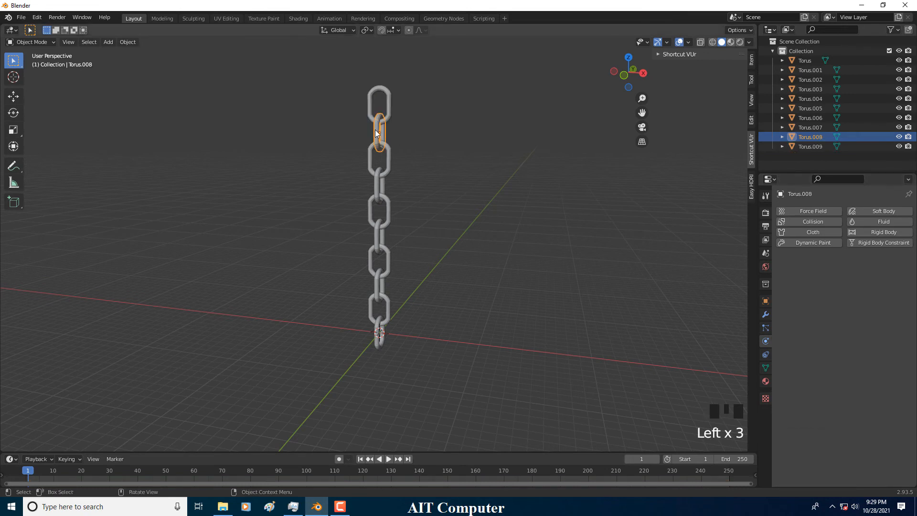
click(866, 234)
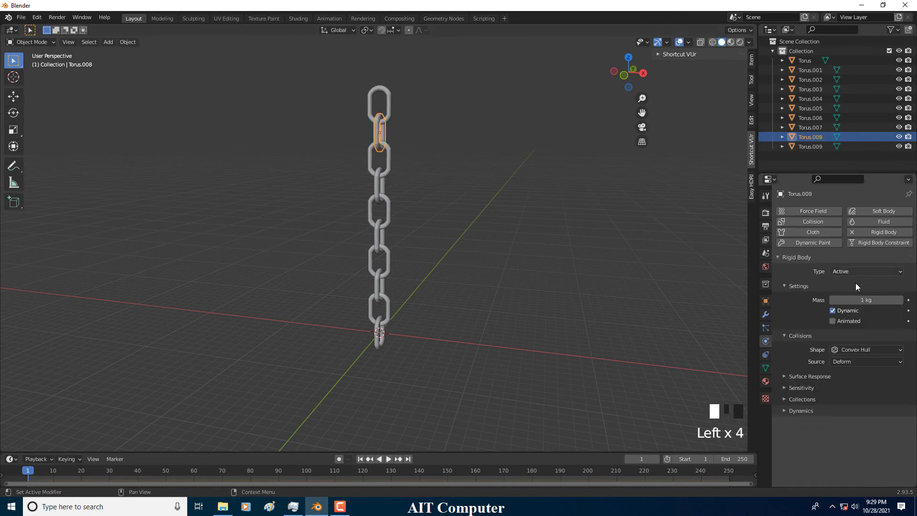
drag(852, 348, 858, 426)
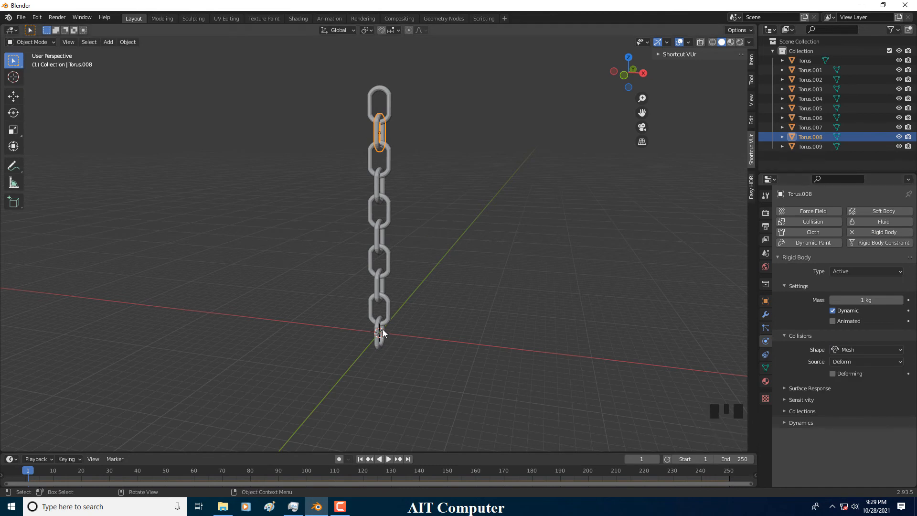
Step: Select all links below the top one and copy the rigid body settings to them with Copy from Active
drag(304, 127, 475, 362)
key(F3)
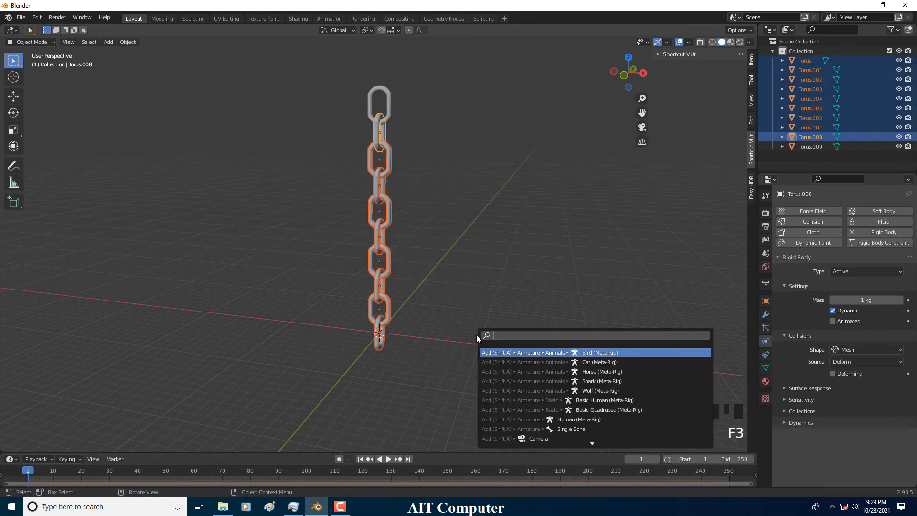
text(copy)
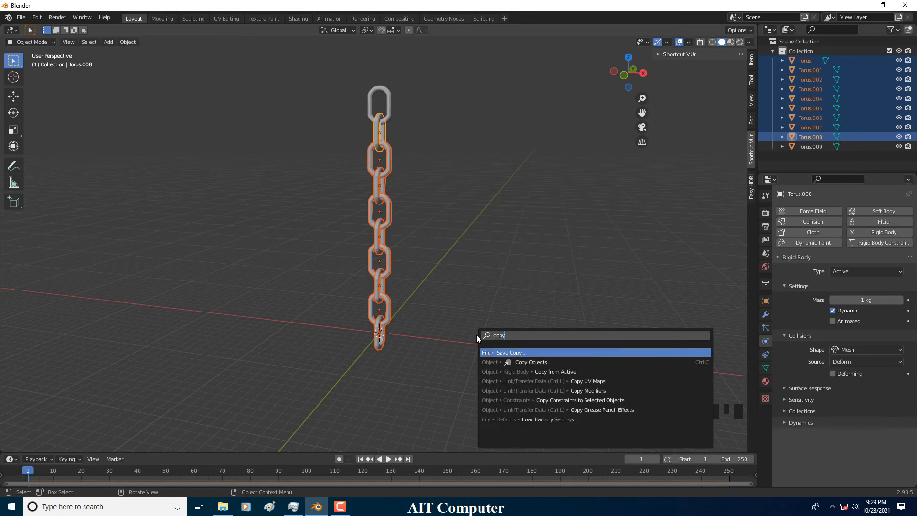
click(552, 372)
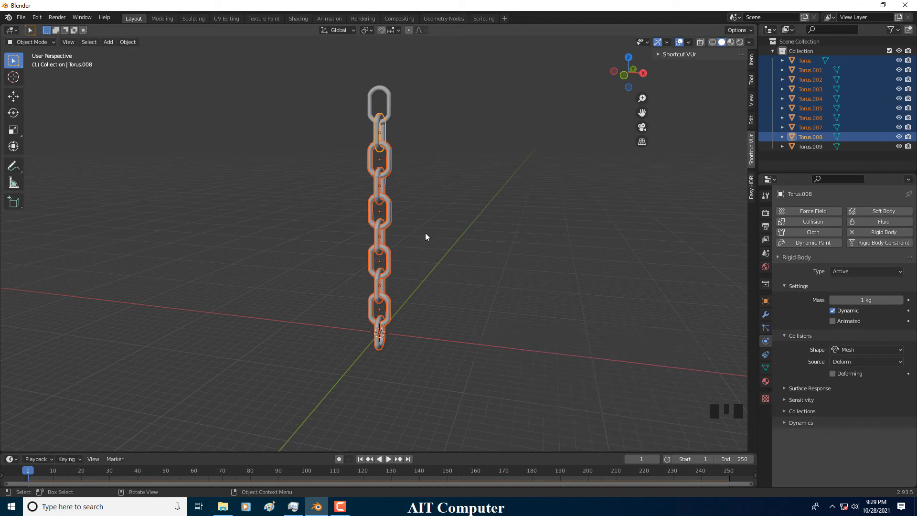
Step: Check the rigid body settings of several lower links and briefly play the chain simulation
click(383, 176)
click(377, 187)
click(382, 200)
click(380, 250)
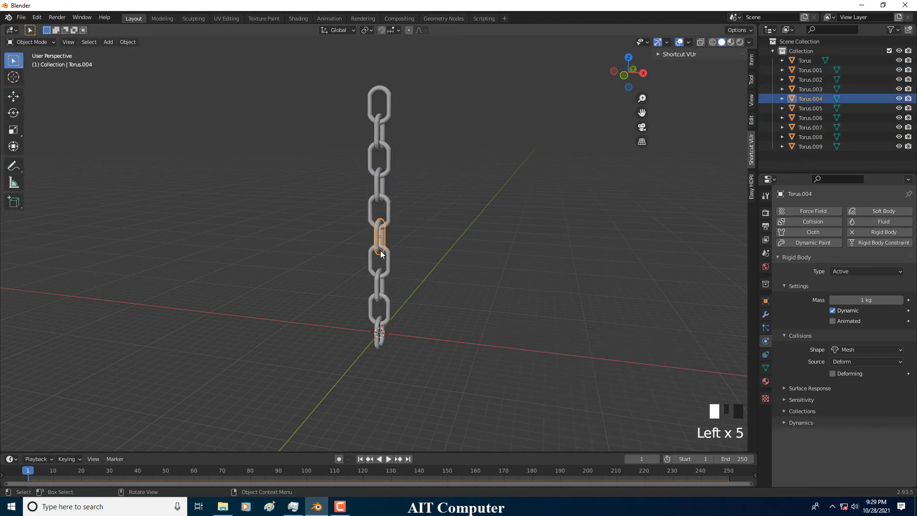
click(379, 268)
click(390, 460)
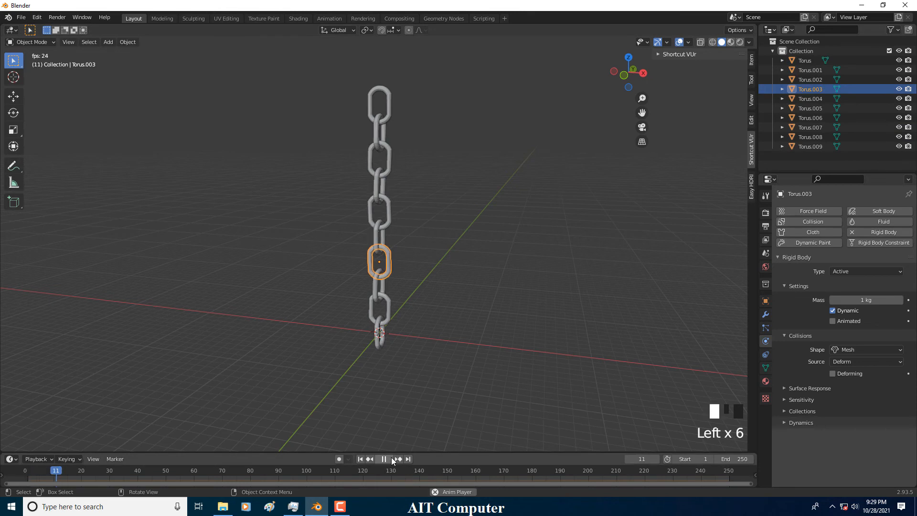
click(387, 459)
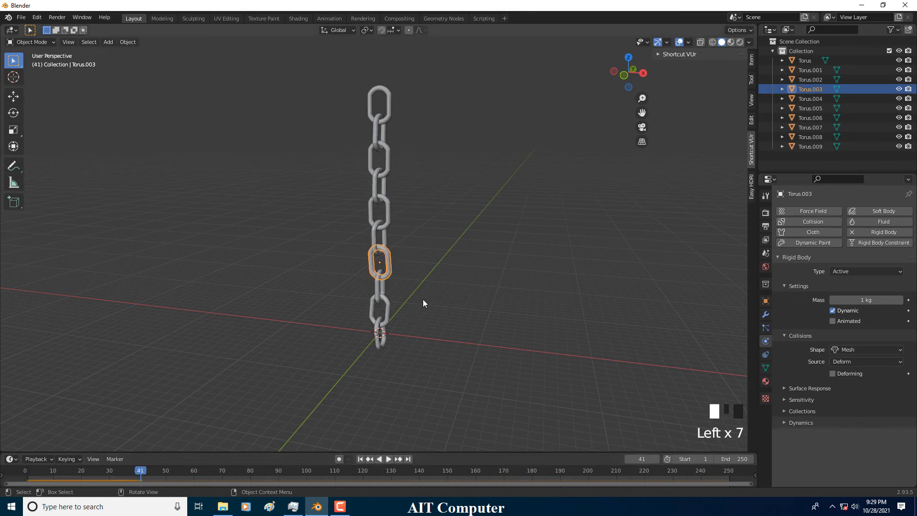
Step: At frame 0 in front view, rotate the nine lower links about -61.8° and move them about 10.34 m along X and 7.12 m along Z
key(KP_1)
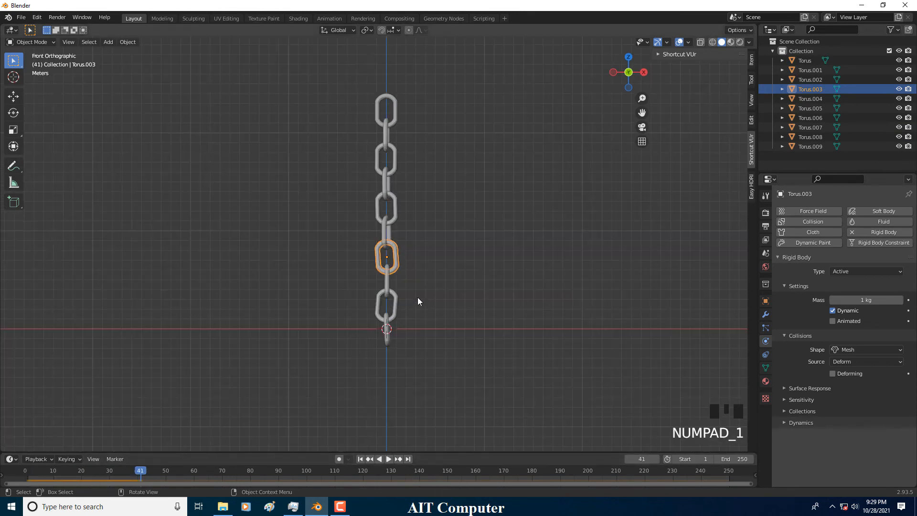
click(328, 146)
drag(341, 137, 492, 351)
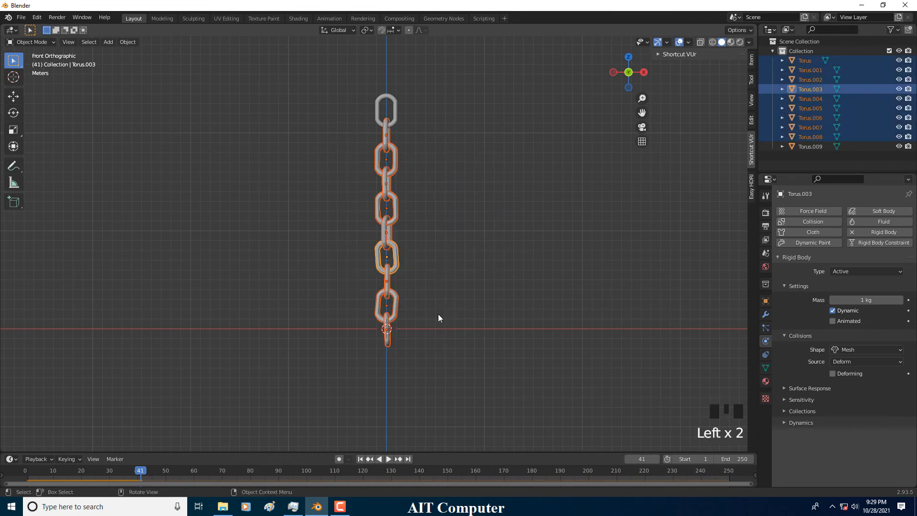
drag(136, 472, 24, 471)
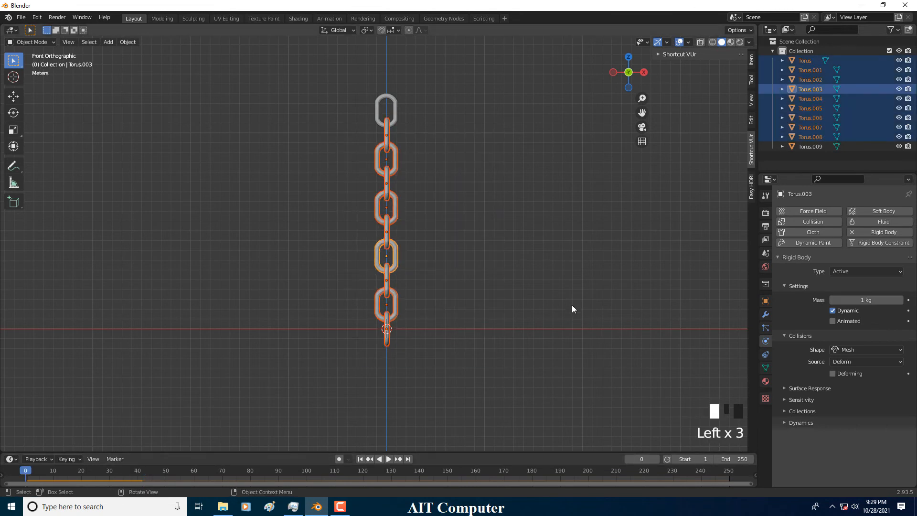
key(r)
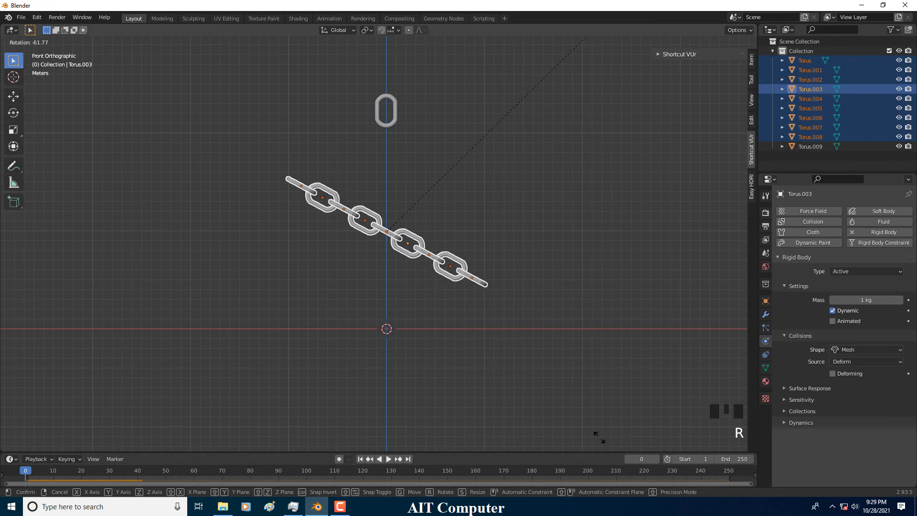
click(662, 50)
key(g)
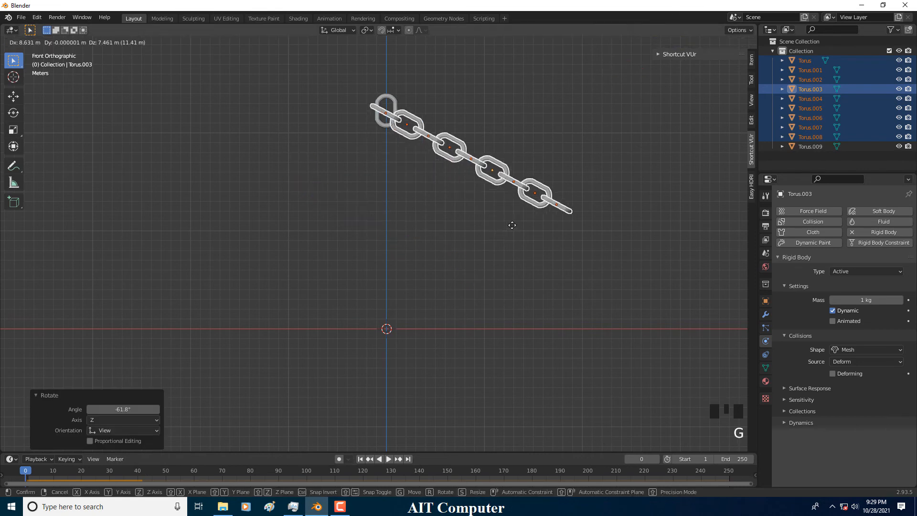
click(526, 228)
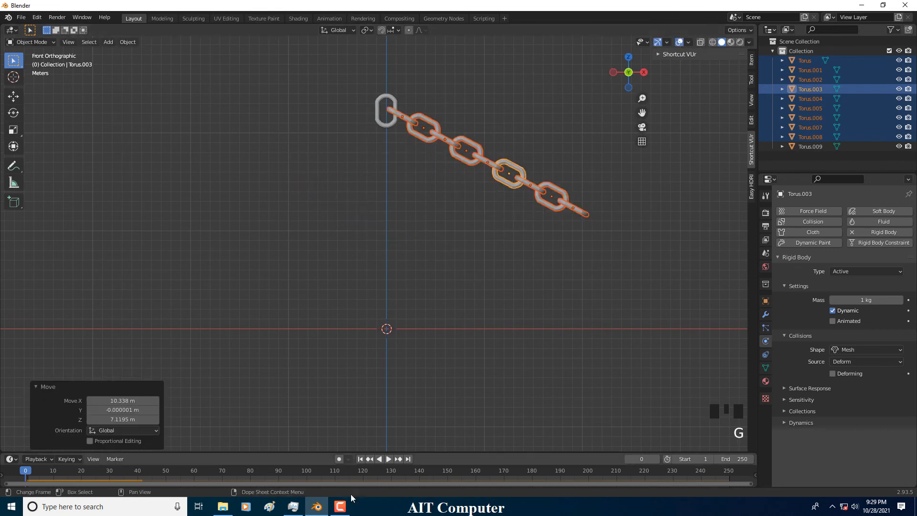
Step: Play the simulation of the tilted chain swinging from the top link, and return to frame 0
click(389, 462)
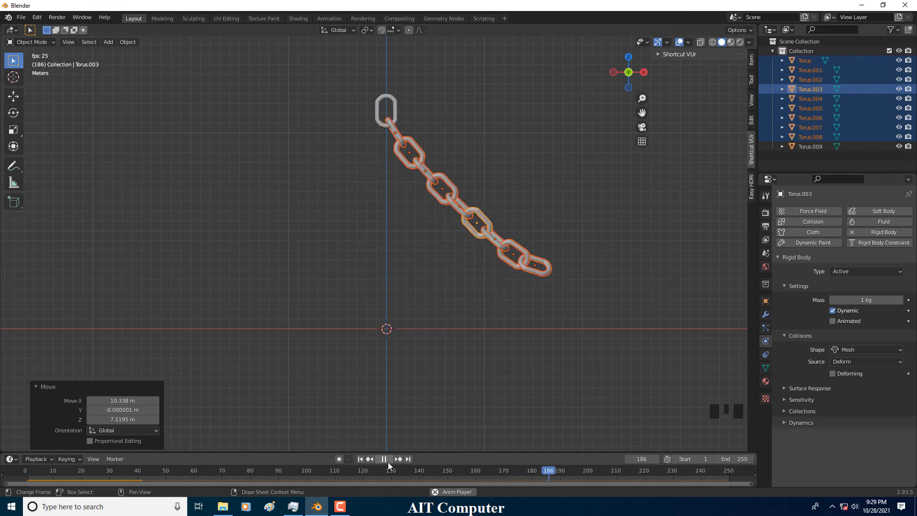
click(387, 462)
drag(367, 473, 20, 429)
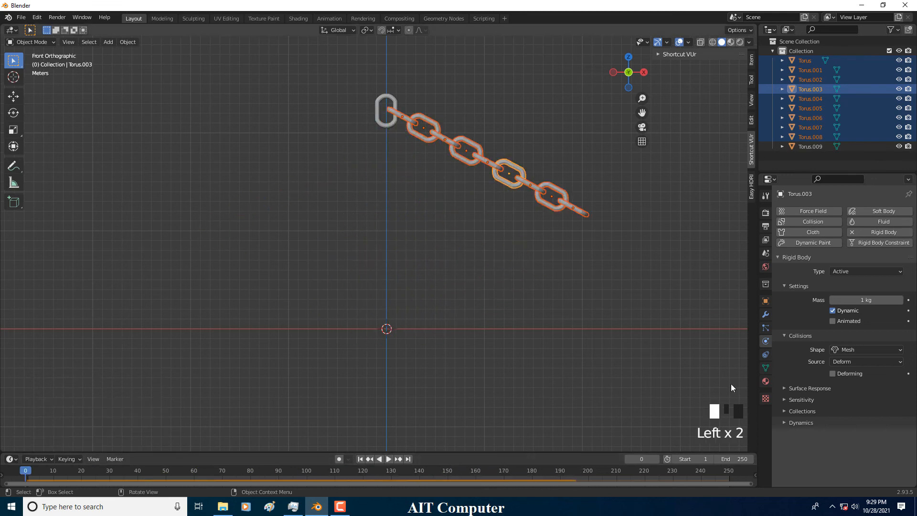
Step: Select the last link at the chain's free end and snap the 3D cursor to it
scroll(656, 271, up, 3)
shift+middle_drag(657, 273, 496, 277)
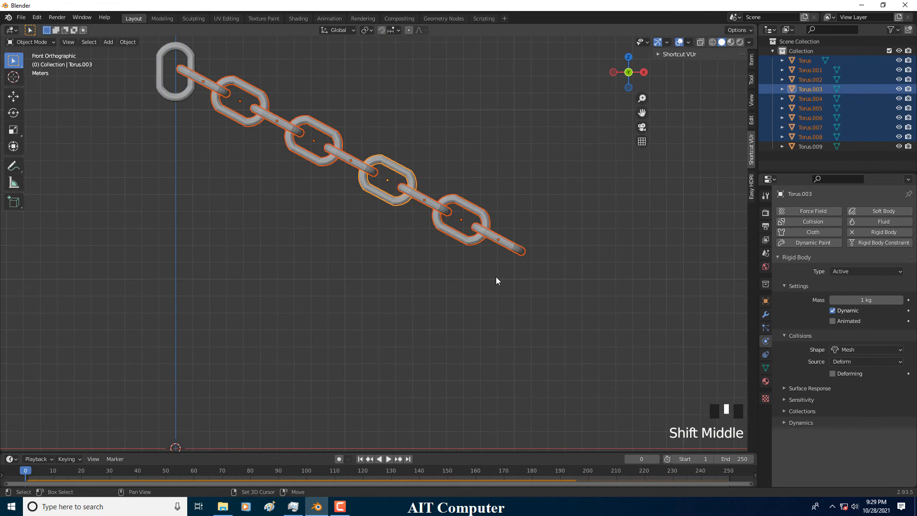
click(518, 256)
click(514, 251)
click(514, 251)
key(shift+s)
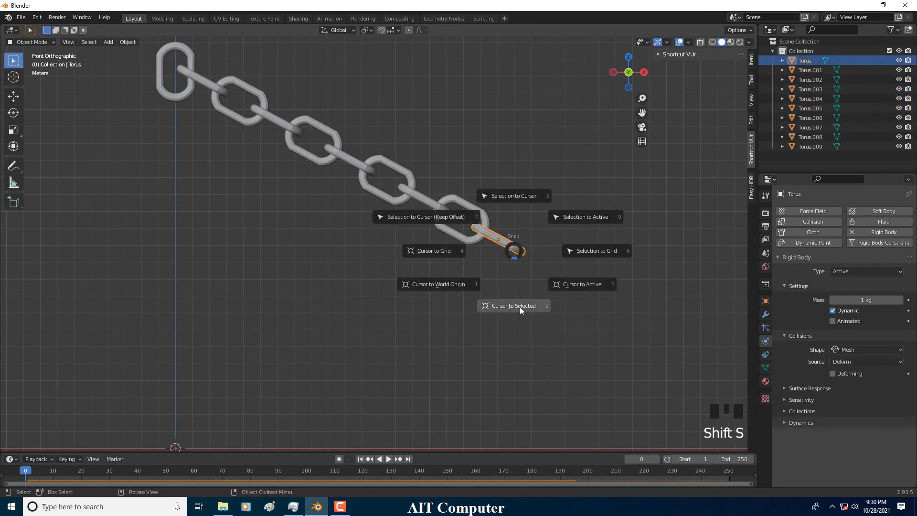
click(524, 307)
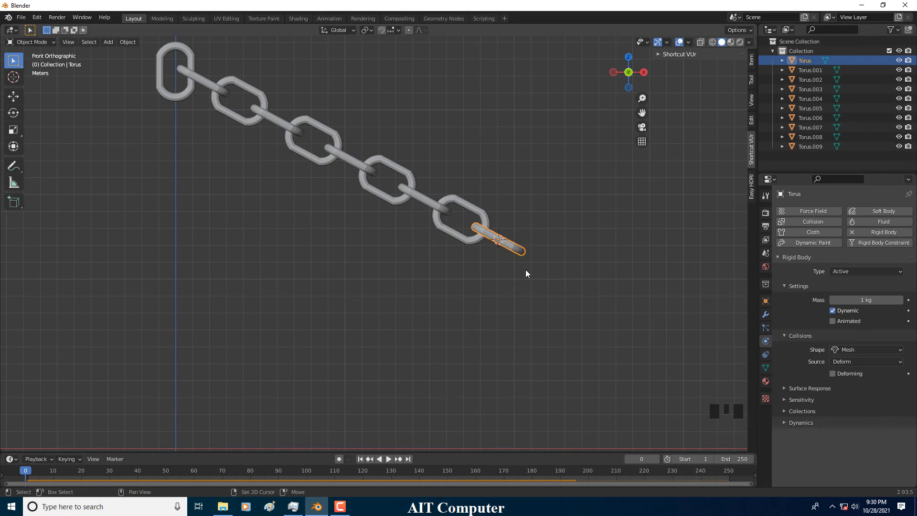
key(shift+a)
mouse_move(526, 270)
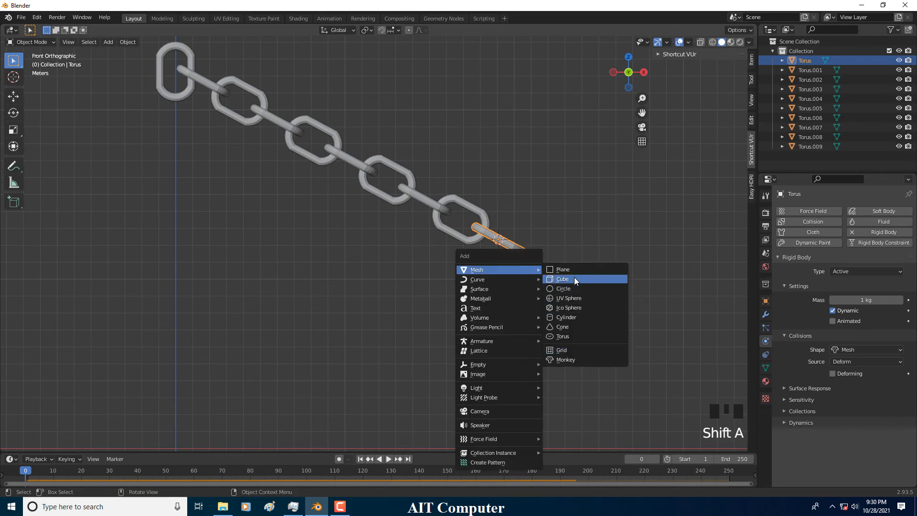
click(572, 300)
scroll(529, 278, up, 4)
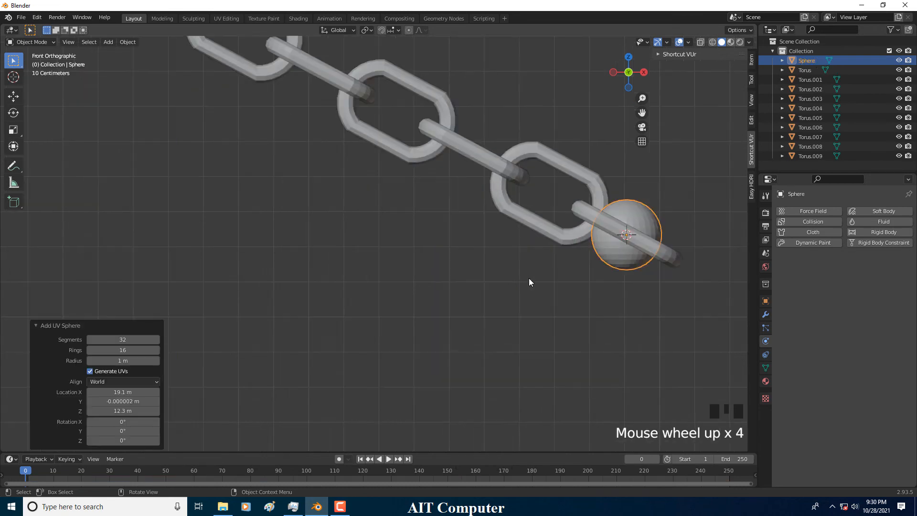
key(r)
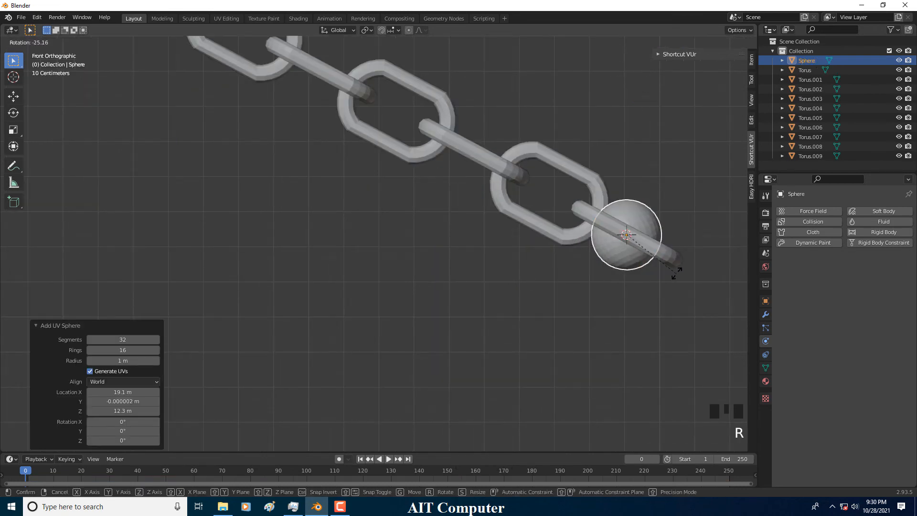
click(688, 257)
key(ctrl+z)
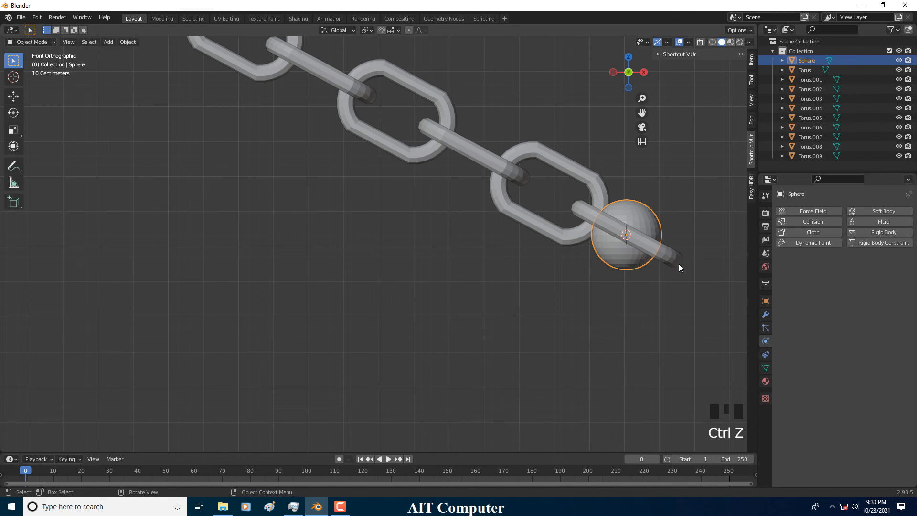
click(45, 43)
click(45, 51)
click(540, 279)
click(623, 247)
key(Delete)
Step: Add a UV sphere of 1 m radius inside the end link's mesh in Edit Mode and rotate it about -61°
click(641, 240)
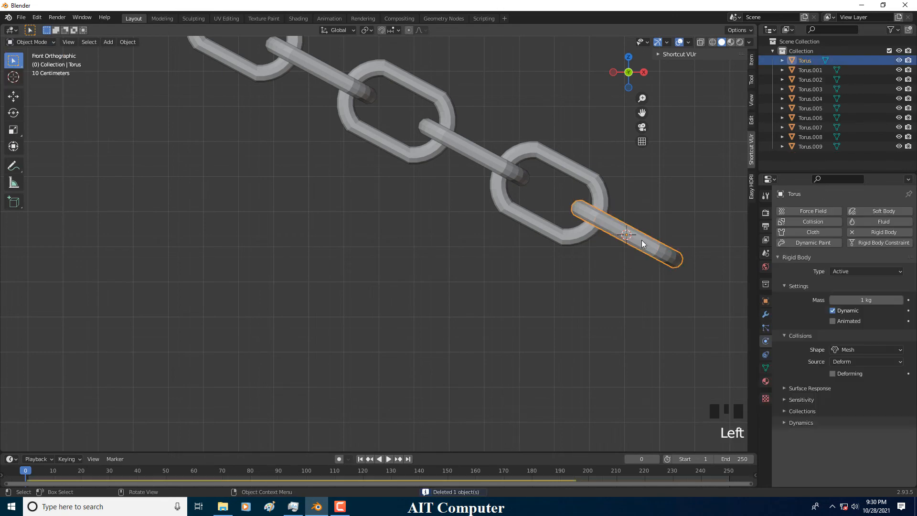
key(Tab)
key(shift+a)
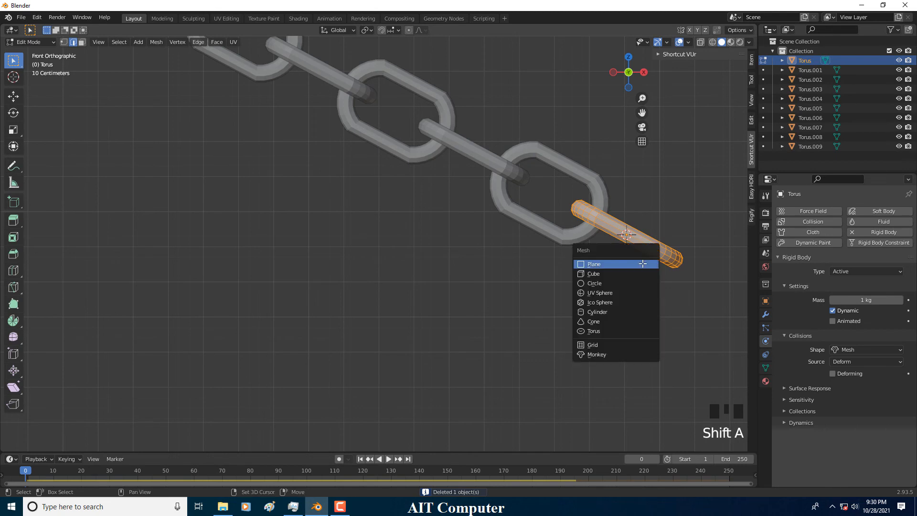
click(634, 295)
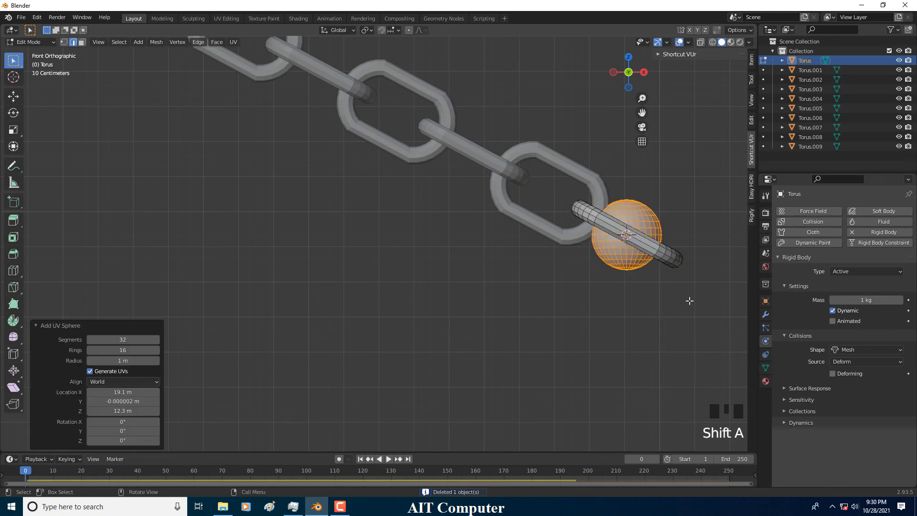
key(r)
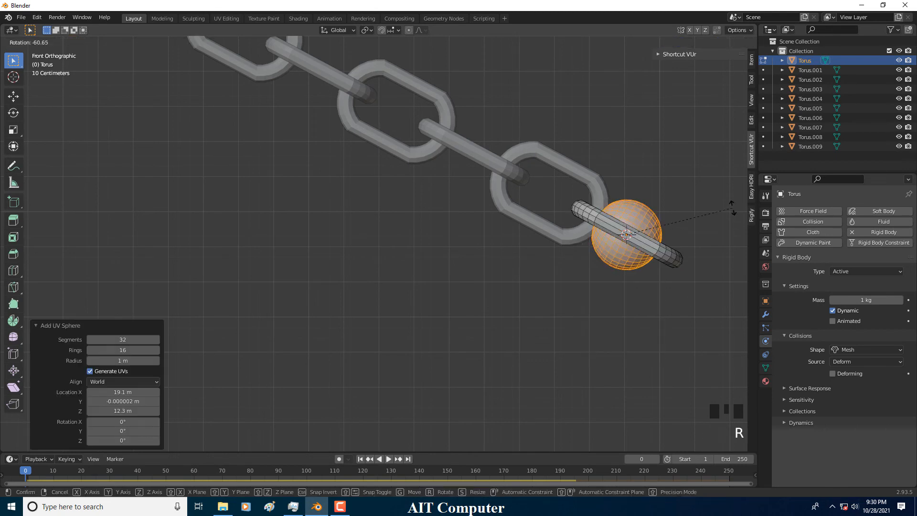
click(733, 206)
Step: Scale the sphere about 2.7 times and move it outward along the chain direction until it sits at the end link's free tip
key(g)
click(746, 330)
key(s)
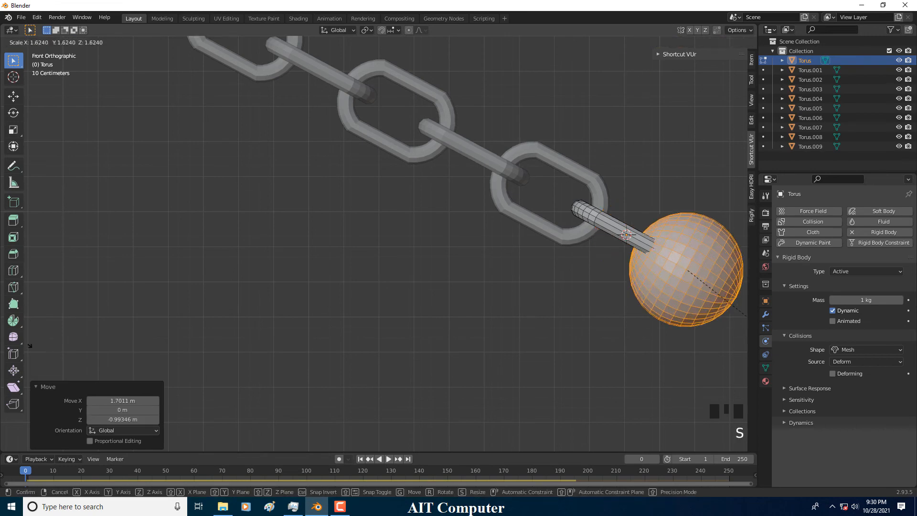
click(96, 382)
key(g)
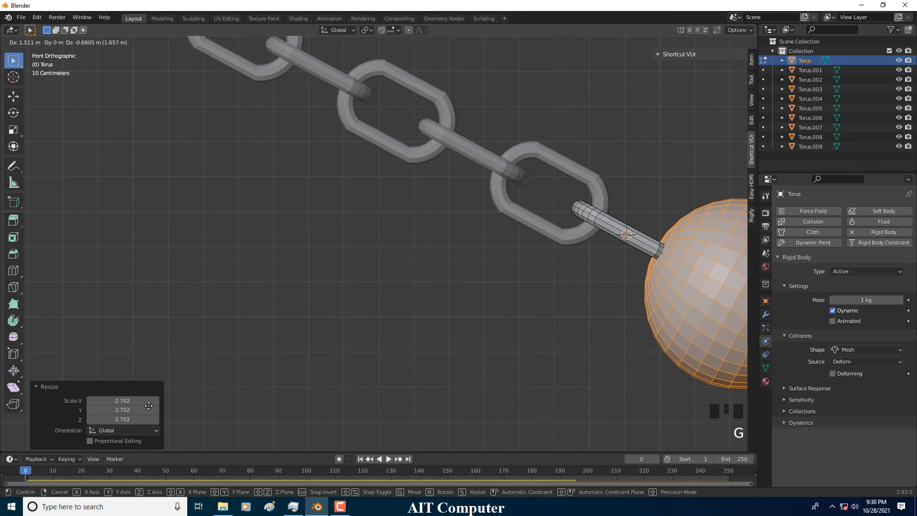
click(95, 442)
Step: Play the simulation of the chain with the large ball attached to its end link
scroll(93, 443, down, 3)
scroll(94, 444, down, 3)
click(389, 459)
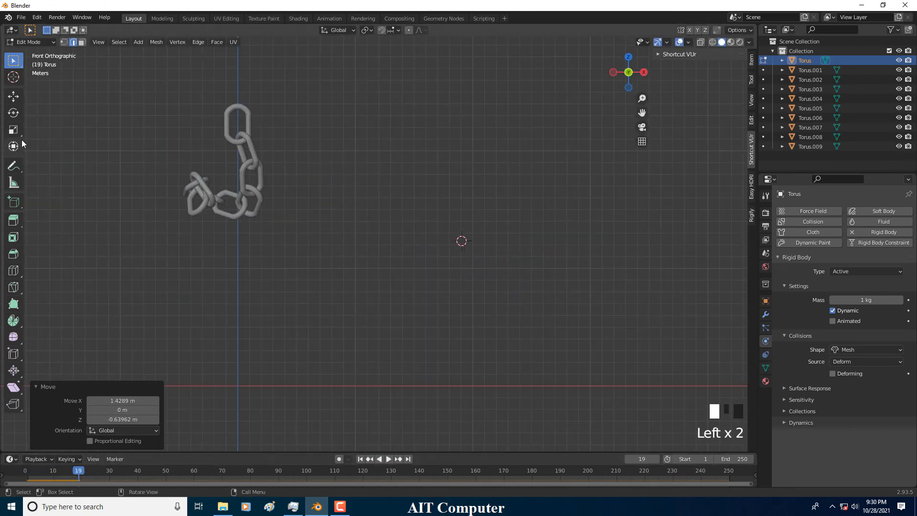
Step: Return to Object Mode, rewind to frame 0 and replay the chain-and-ball simulation up to about frame 85
click(33, 42)
click(40, 56)
click(4, 473)
drag(36, 472, 737, 471)
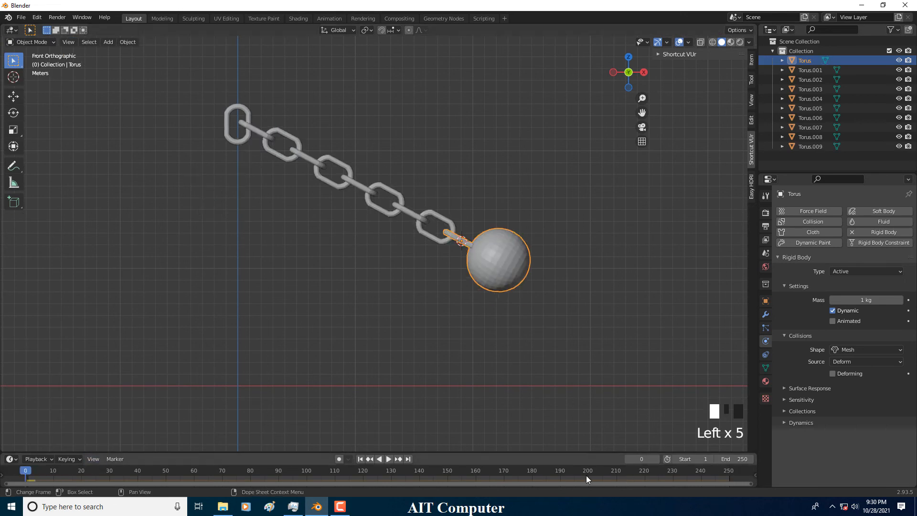
click(389, 459)
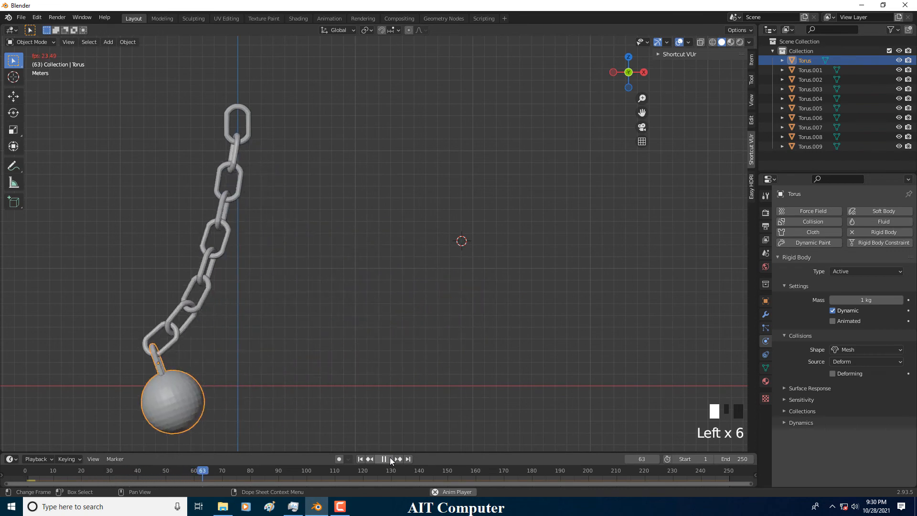
click(390, 457)
Step: Select the end link with the ball and set its rigid body mass to 20 kg
click(132, 384)
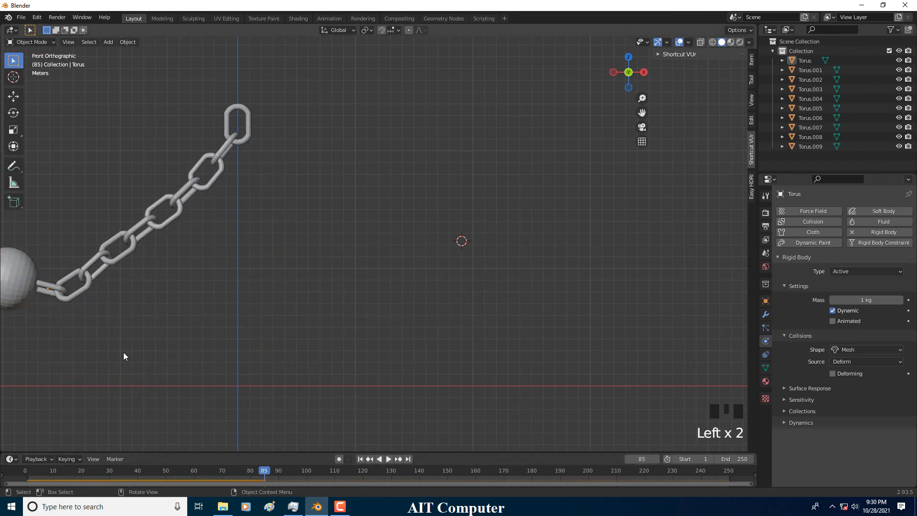
click(34, 296)
click(844, 300)
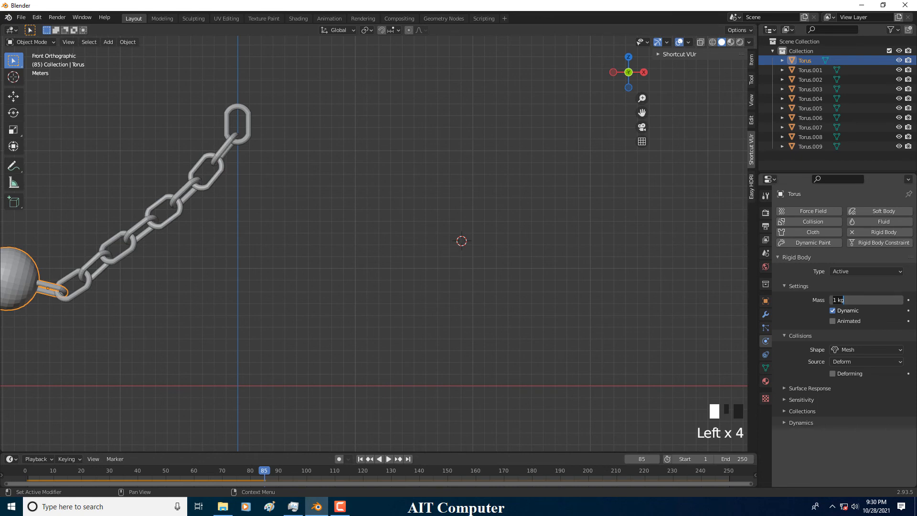
text(10)
key(Return)
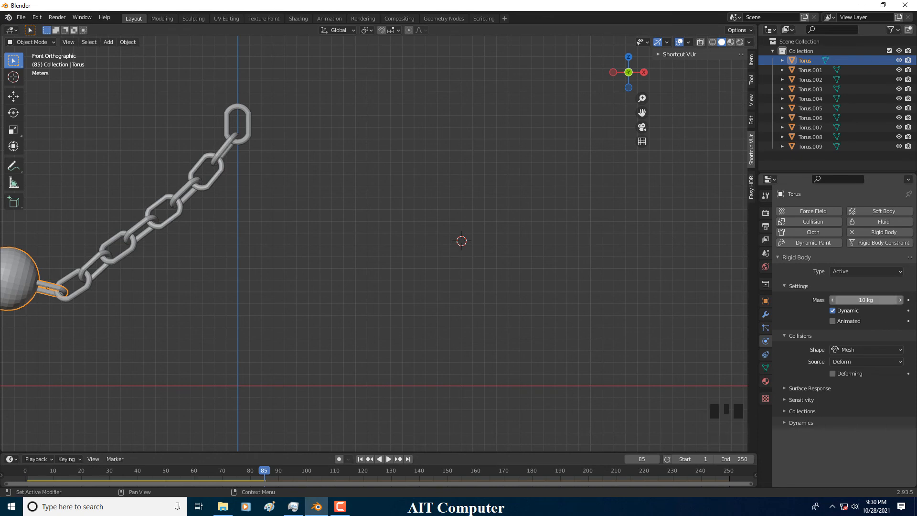
click(843, 300)
text(20)
key(Return)
Step: Replay the simulation from frame 1 with the heavier ball and pause it while the chain swings
click(27, 471)
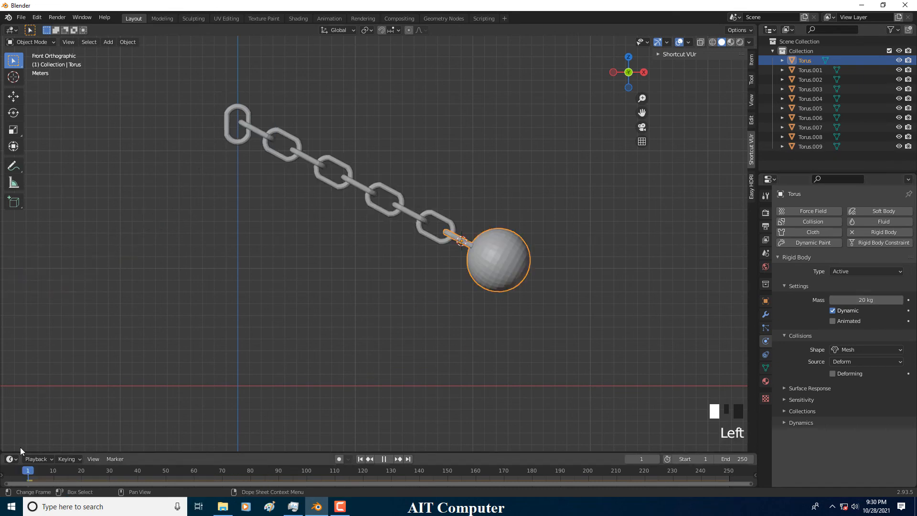
click(391, 460)
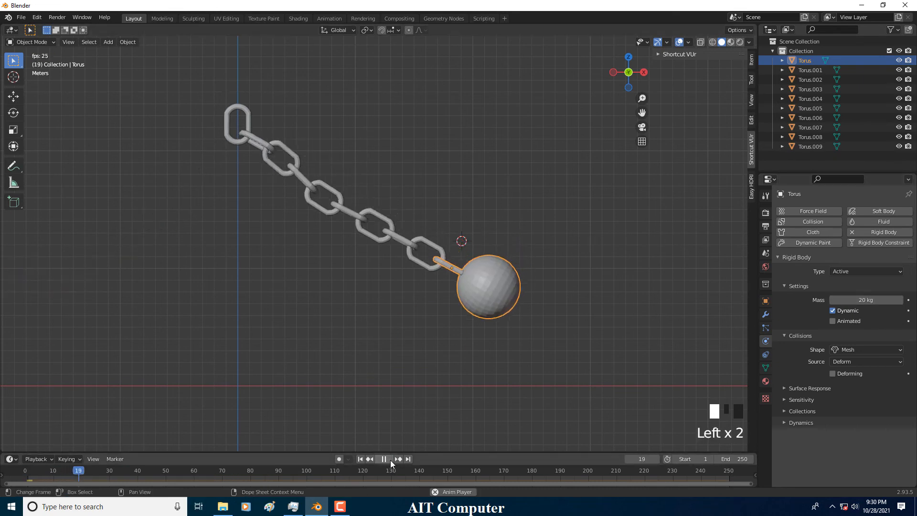
scroll(418, 396, down, 3)
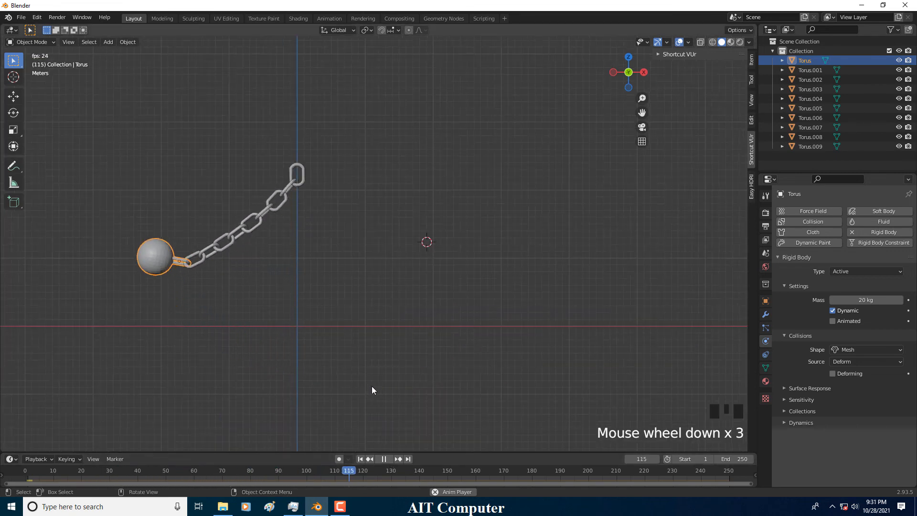
click(384, 459)
scroll(273, 350, up, 1)
shift+middle_drag(329, 323, 426, 338)
scroll(423, 286, down, 3)
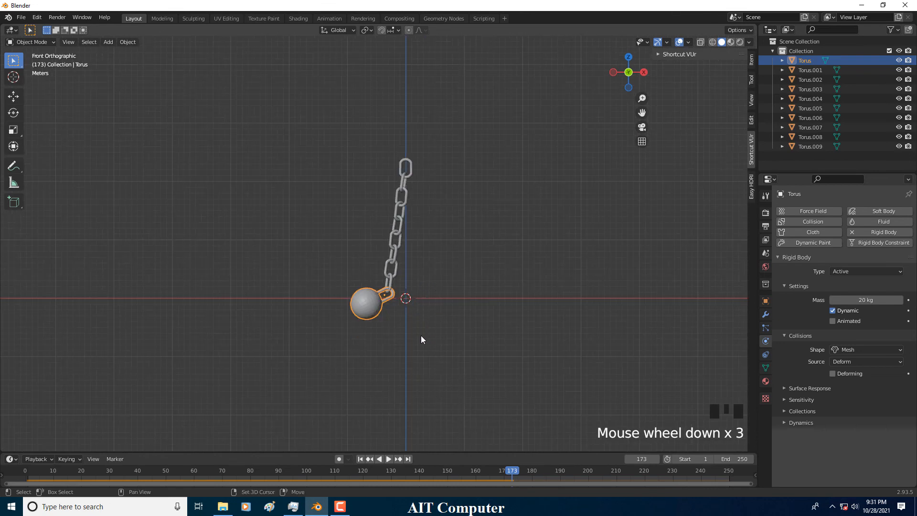
Step: Scrub to frame 62, where the chain hangs straight, then add a 2 m plane and scale it about 19 times
click(417, 477)
drag(419, 476, 183, 440)
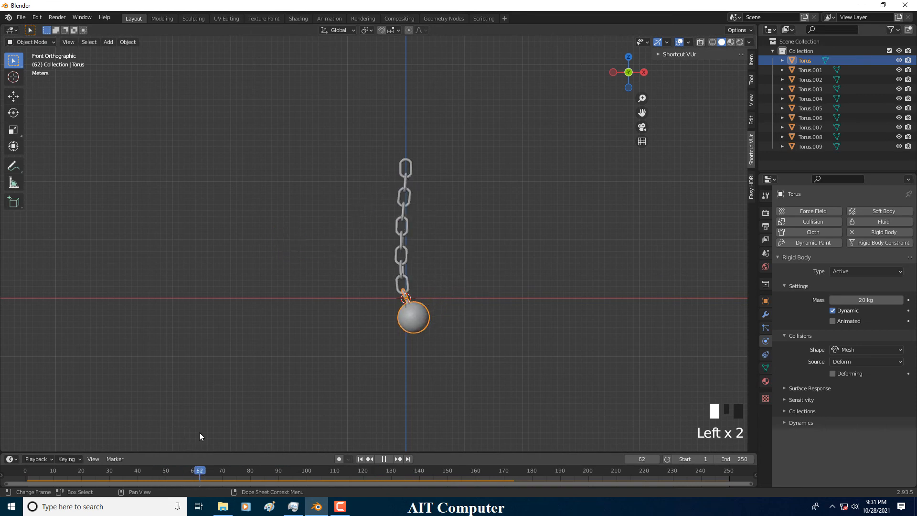
key(shift+a)
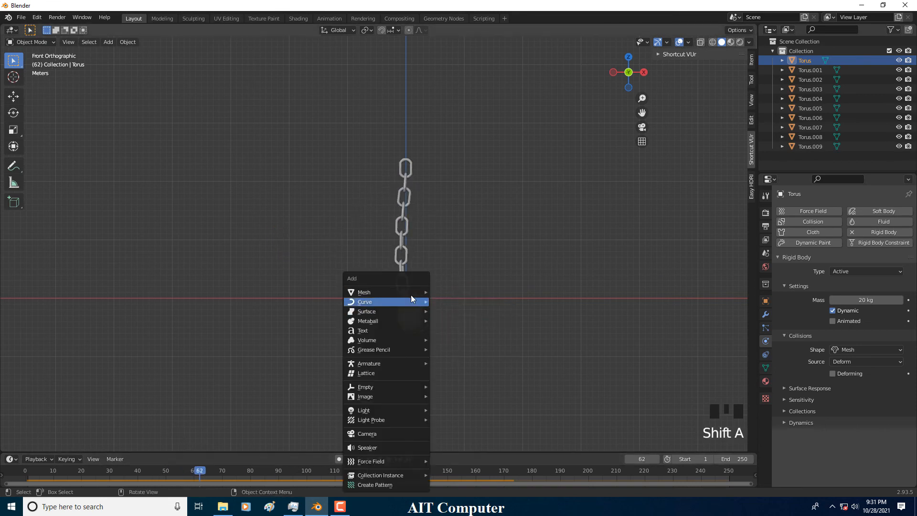
click(447, 292)
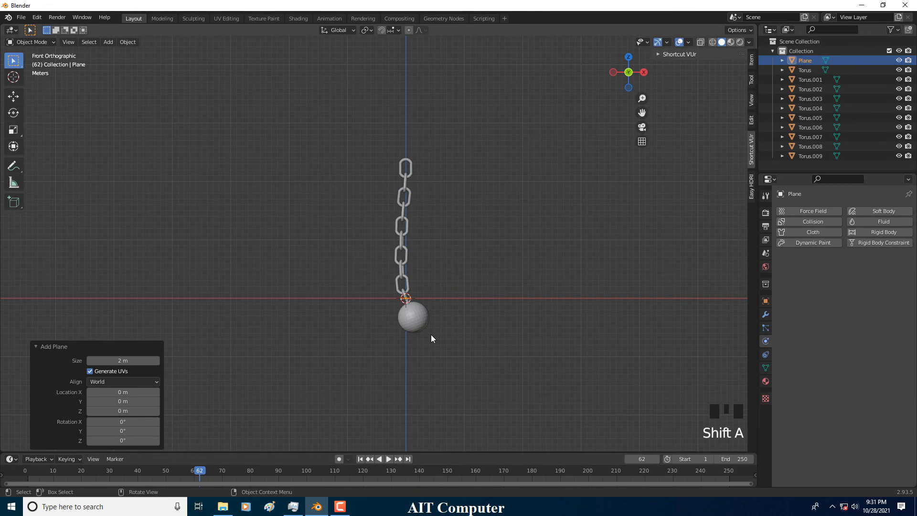
key(s)
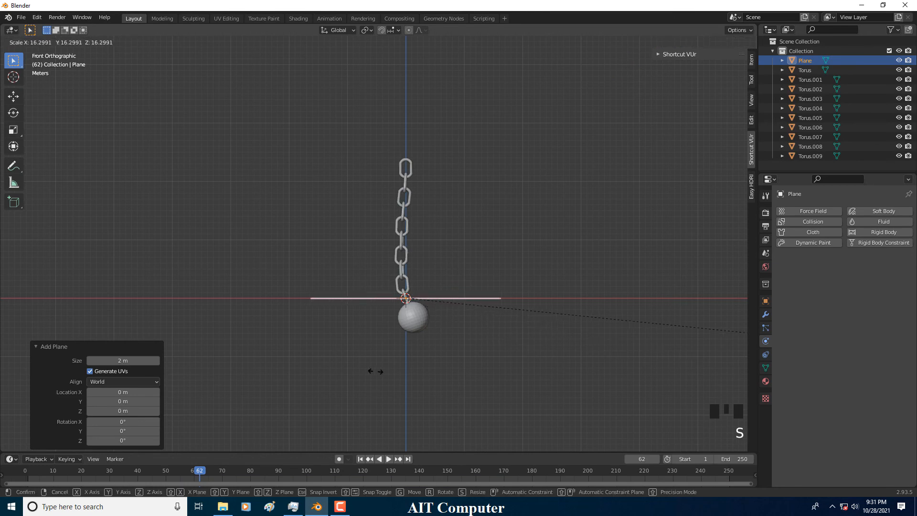
click(495, 373)
Step: Move the plane about 8 m down along Z so it lies below the ball, and enlarge it 1.69 times
key(g)
key(z)
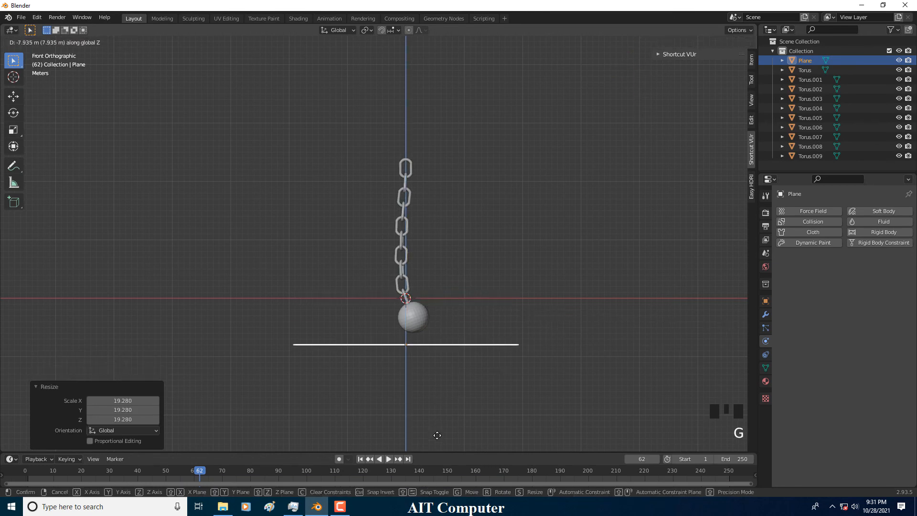
click(439, 437)
key(s)
click(536, 433)
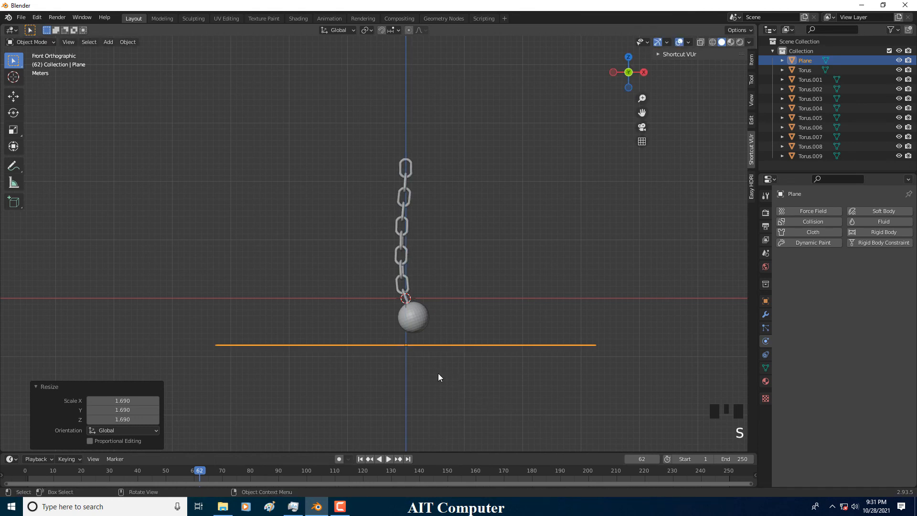
Step: Add a 2 m cube at the 3D cursor
middle_drag(437, 374, 414, 340)
key(shift+a)
mouse_move(414, 295)
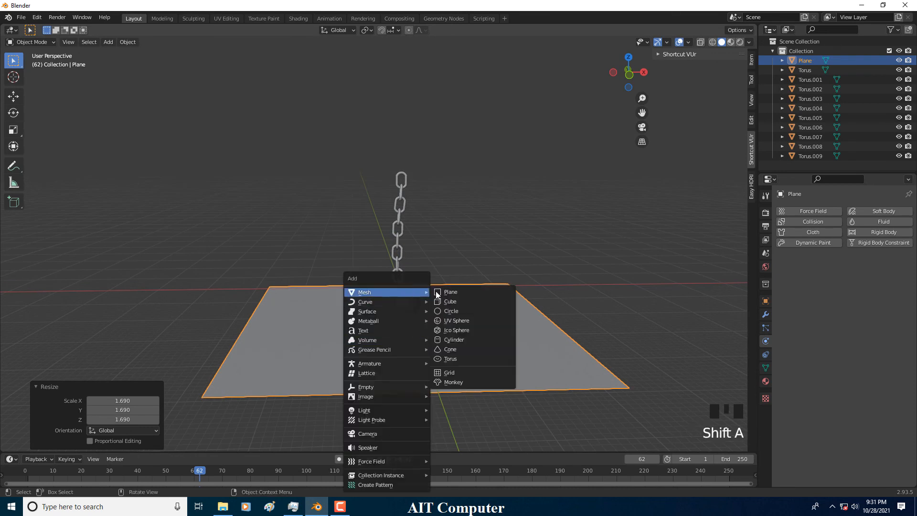
click(452, 300)
middle_drag(440, 339, 411, 340)
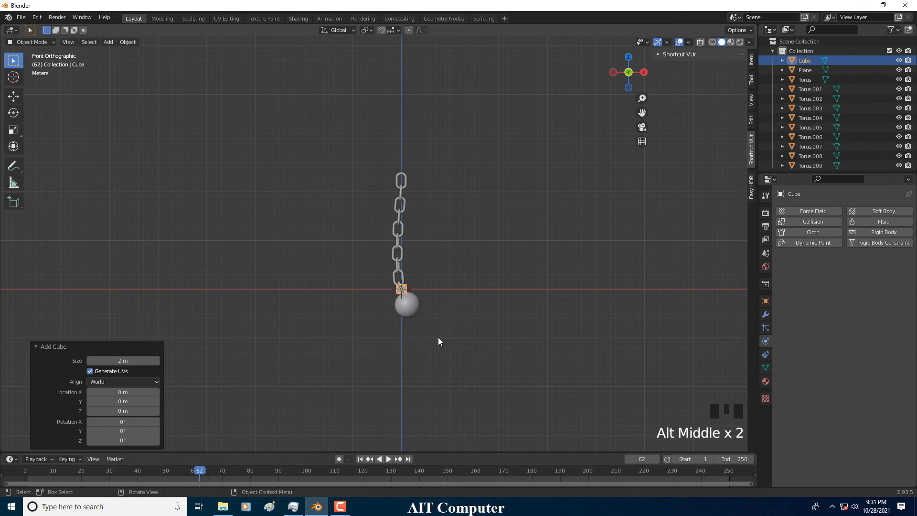
key(KP_1)
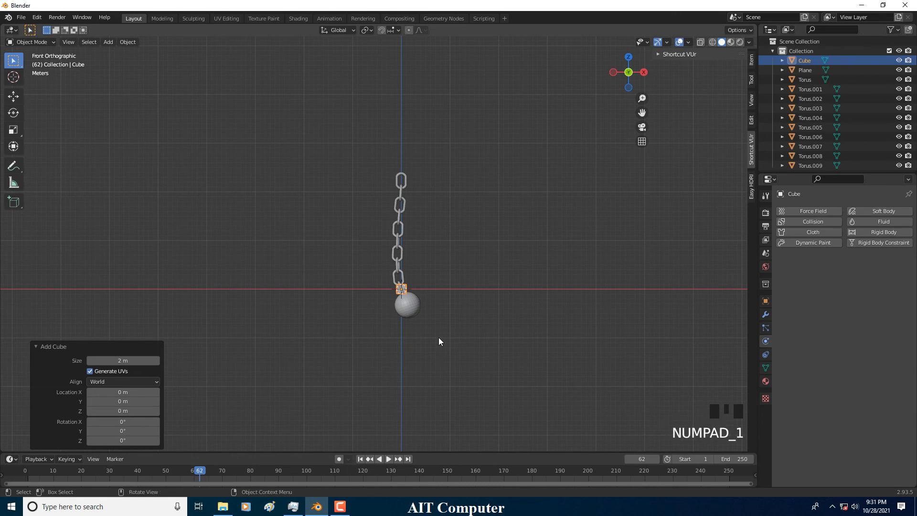
Step: Switch to wireframe shading and move the cube down along Z until it rests on the ground plane
key(shift+z)
scroll(415, 313, up, 1)
scroll(415, 308, up, 3)
shift+middle_drag(438, 373, 456, 233)
key(g)
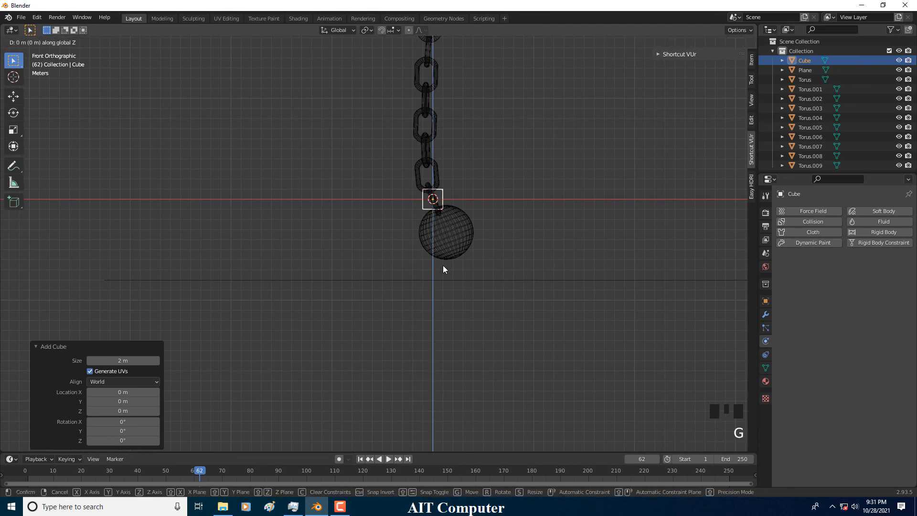
click(444, 335)
scroll(445, 336, up, 6)
shift+middle_drag(447, 338, 478, 318)
scroll(557, 336, up, 3)
shift+middle_drag(558, 336, 489, 329)
key(g)
click(489, 330)
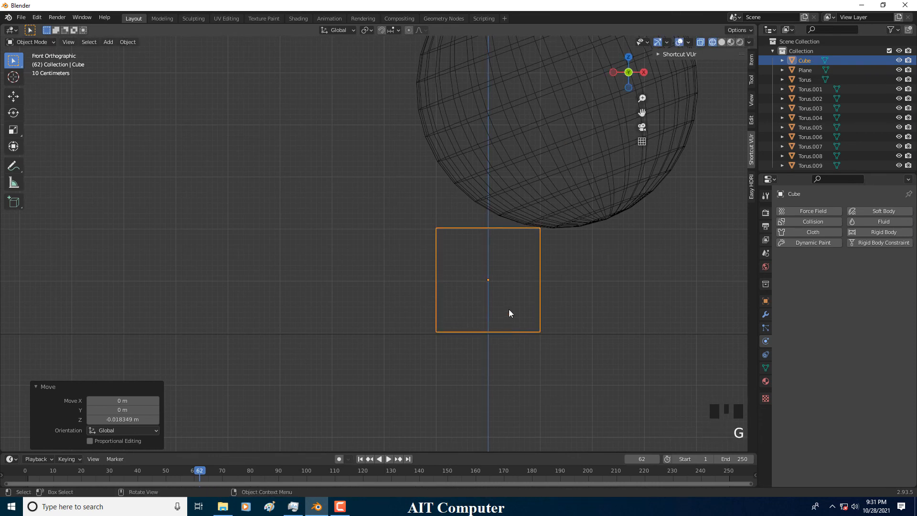
Step: Duplicate the cube upward along Z twice, about 2.04 m each time, to stack a column of three cubes
key(shift+d)
key(z)
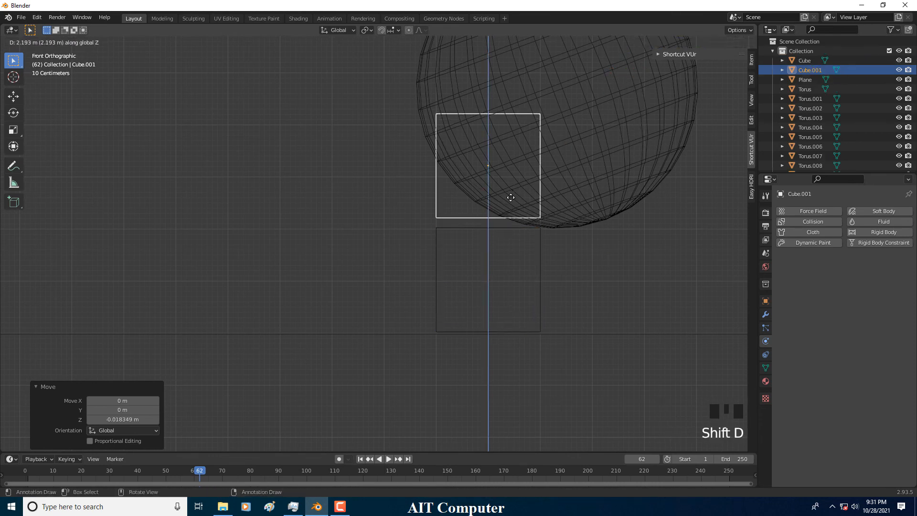
click(510, 204)
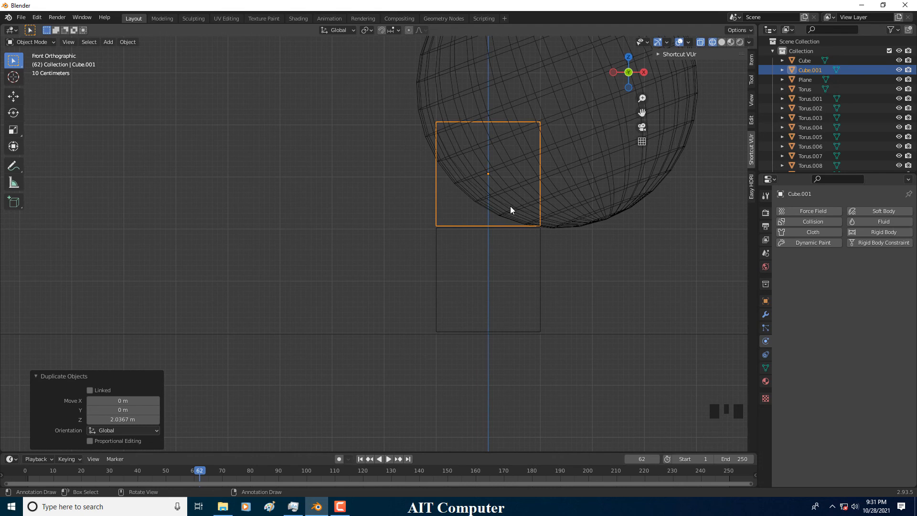
key(shift+d)
key(z)
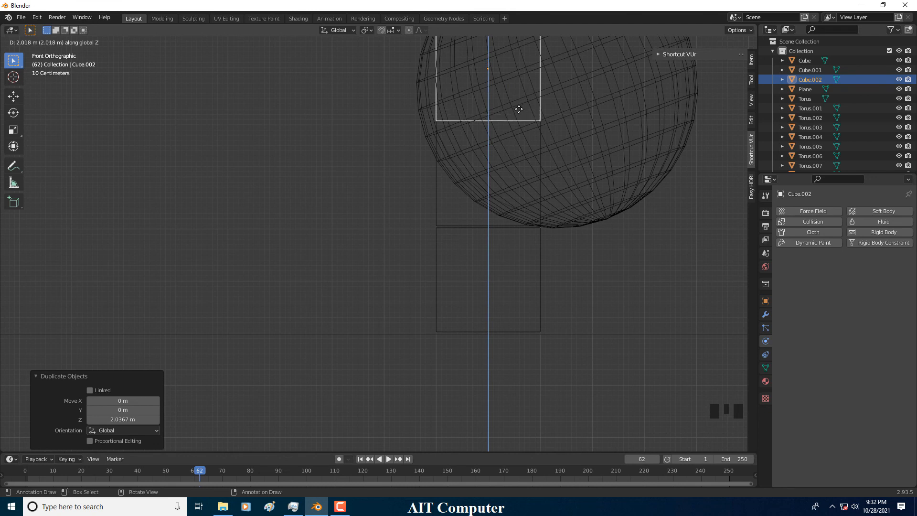
click(519, 109)
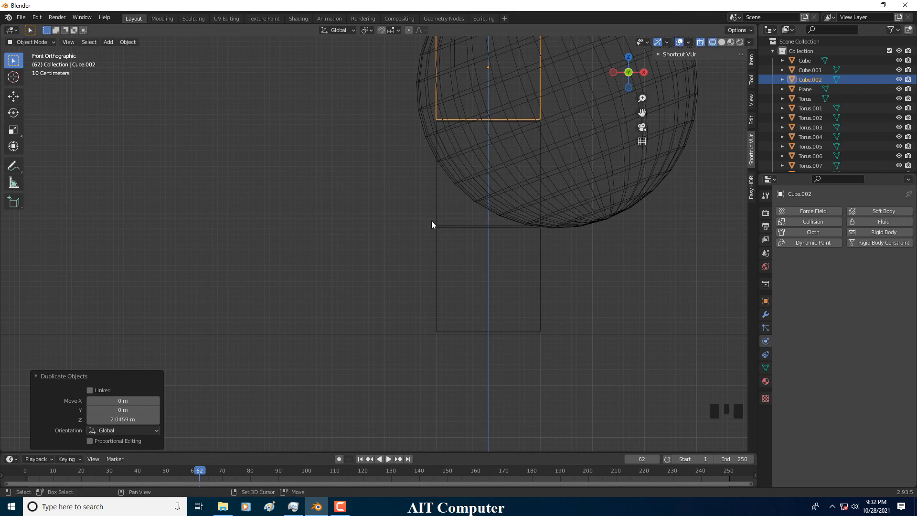
Step: Select all three cubes of the column and duplicate them about 2.04 m along X
shift+click(443, 226)
shift+click(442, 242)
key(shift+d)
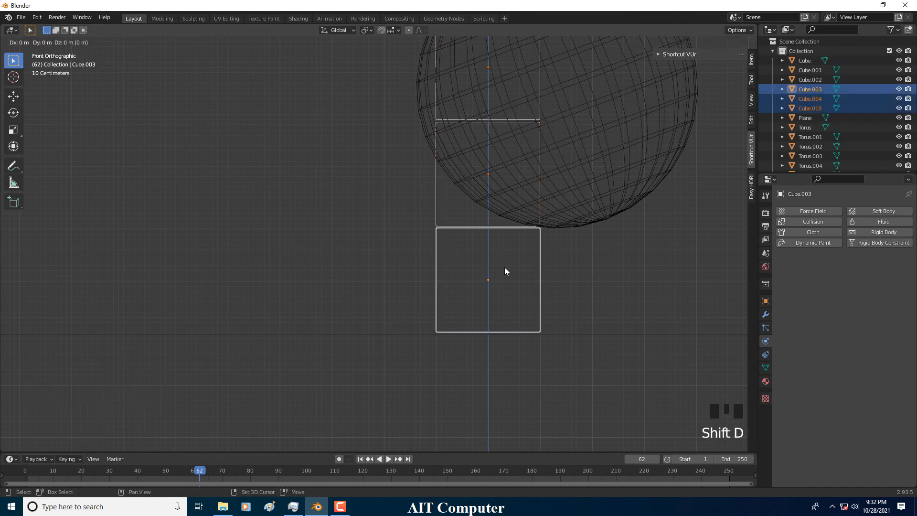
key(x)
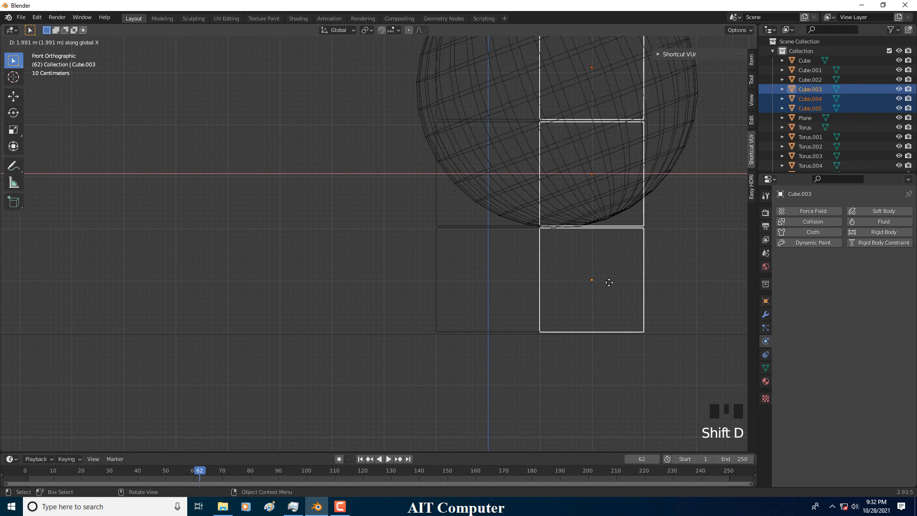
click(610, 283)
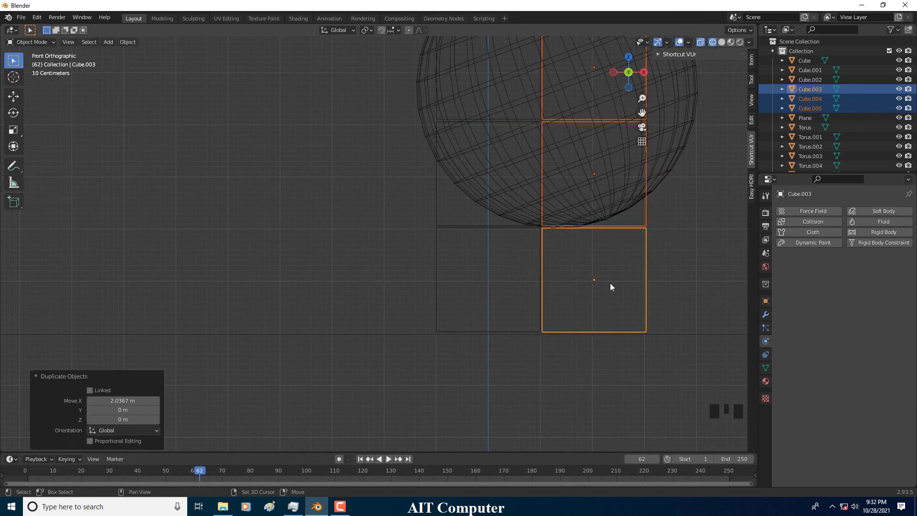
Step: Repeat the column duplication along X two more times to build a wall four cubes wide
key(shift+r)
scroll(610, 283, down, 3)
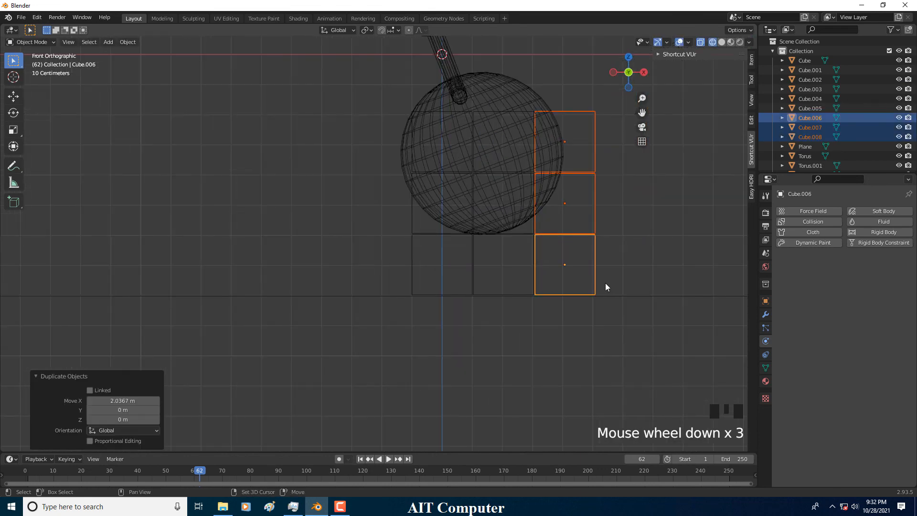
key(shift+e)
key(shift+r)
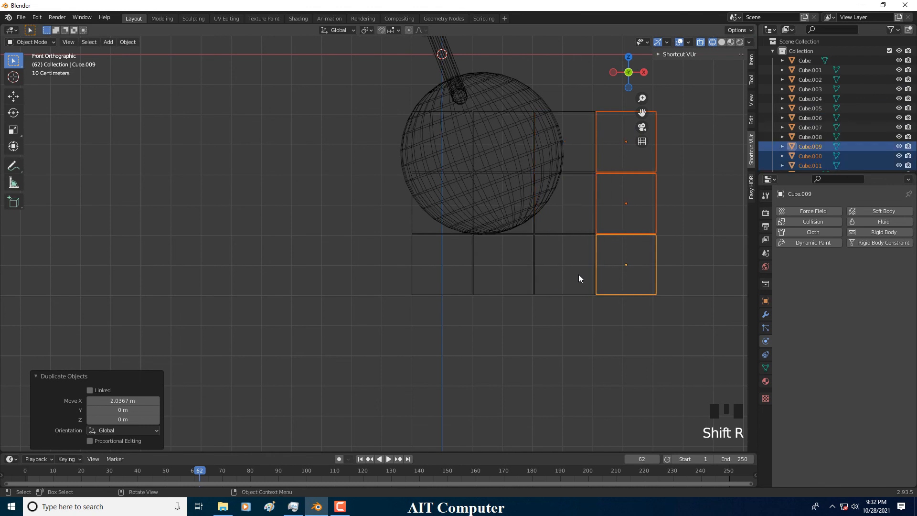
Step: Rewind the timeline to frame 0 and select all twelve cubes of the wall in front view
scroll(578, 276, down, 2)
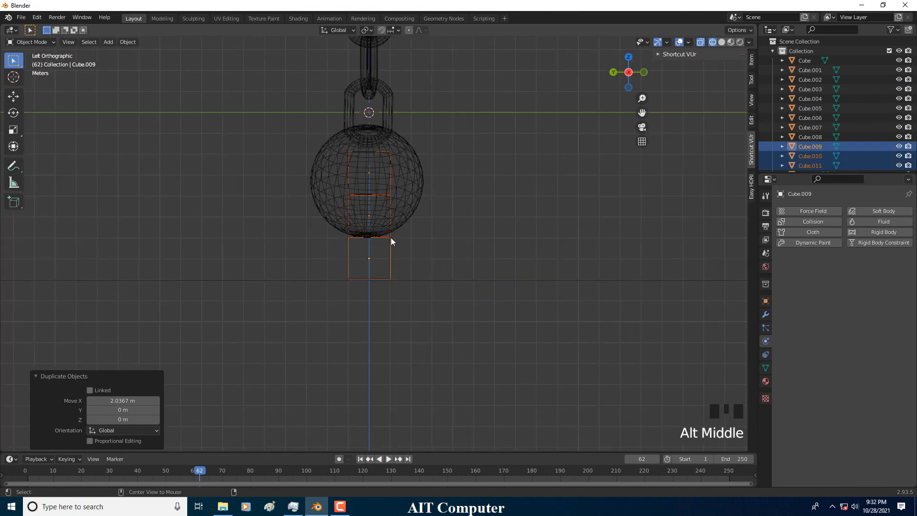
middle_drag(404, 234, 379, 236)
scroll(471, 319, down, 3)
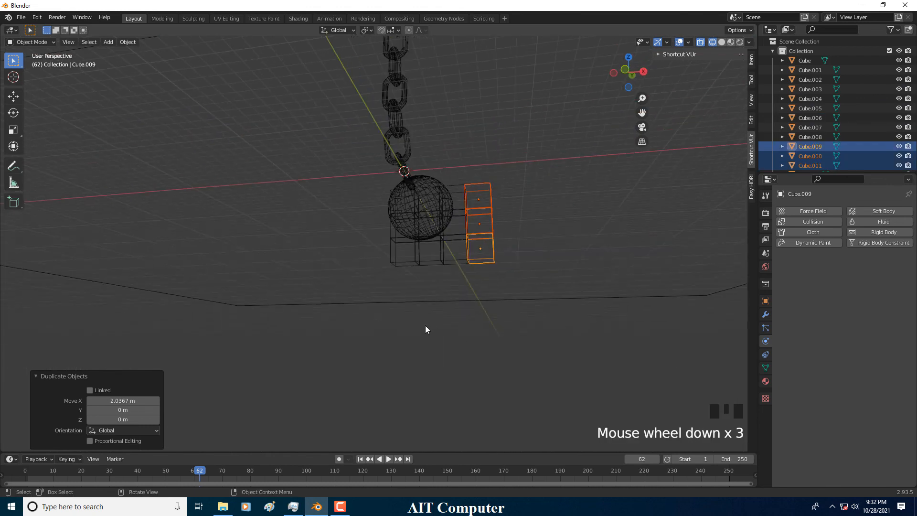
drag(202, 473, 26, 472)
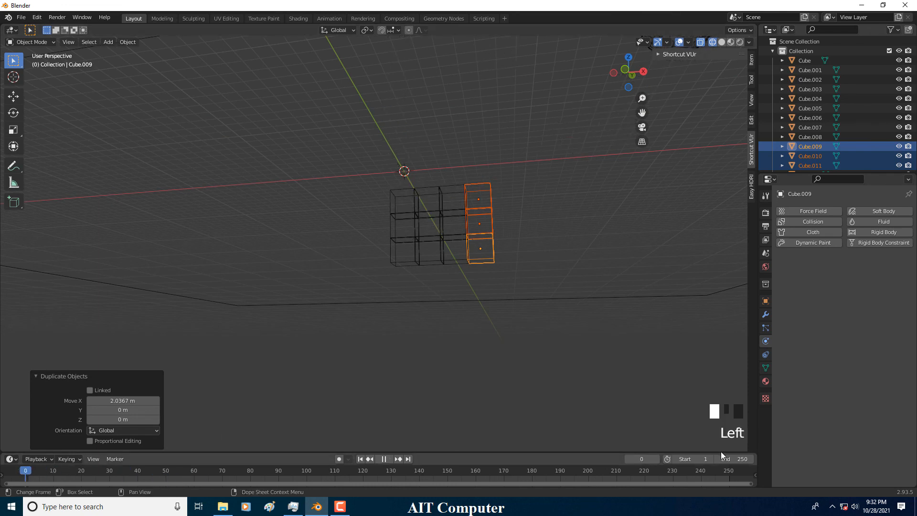
mouse_move(517, 200)
alt+middle_down()
mouse_move(515, 239)
mouse_move(512, 206)
alt+middle_up()
alt+middle_drag(511, 206, 358, 170)
drag(359, 170, 520, 256)
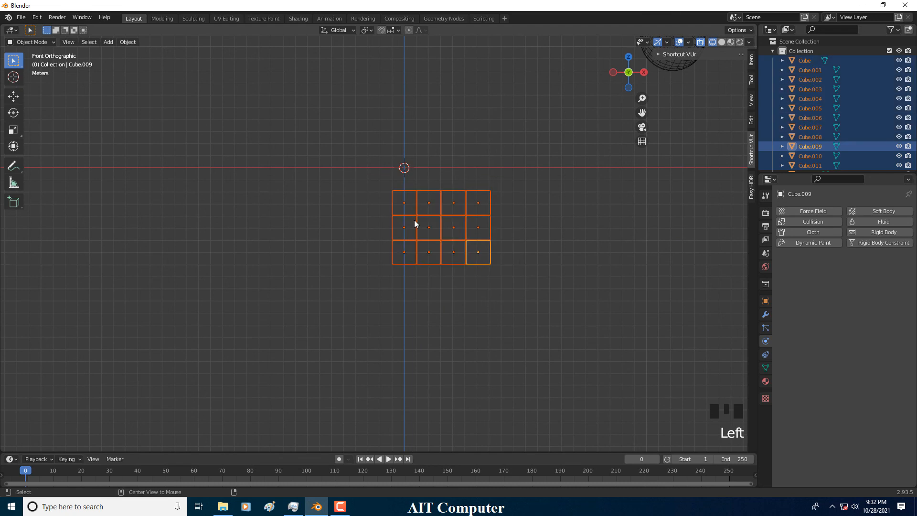
Step: In left view, duplicate the twelve-cube wall along Y and adjust the copy to about 2.02 m from the original
alt+middle_drag(413, 221, 414, 238)
key(shift+d)
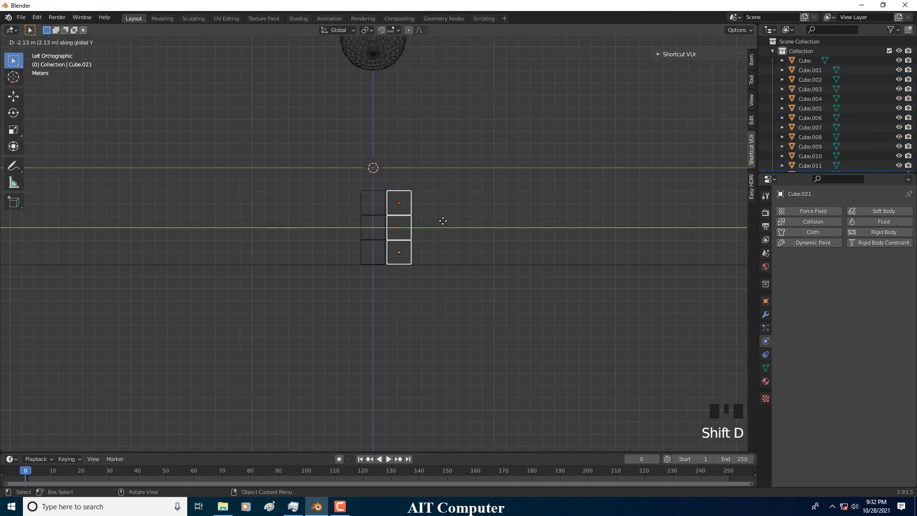
click(441, 220)
scroll(431, 221, up, 4)
scroll(431, 220, up, 2)
key(g)
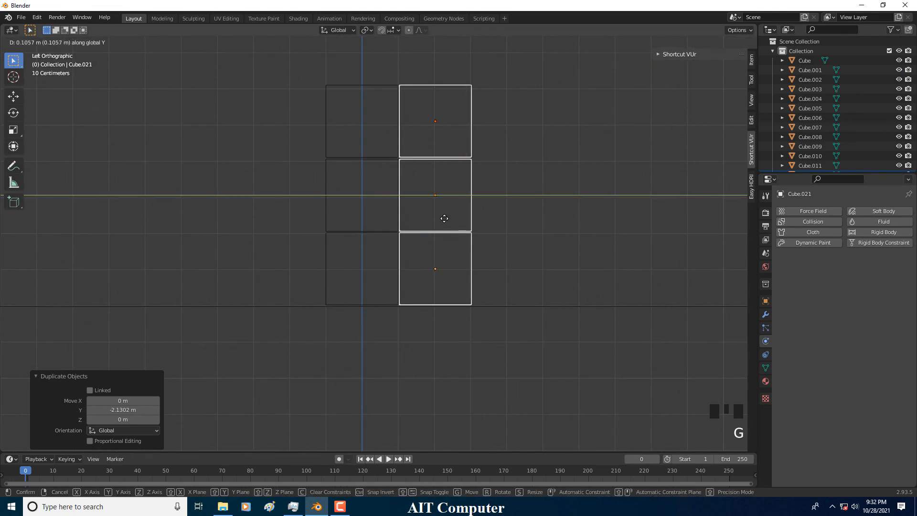
click(447, 219)
Step: Duplicate the copied wall about 4.07 m along Y to the other side of the original, then deselect everything
key(shift+d)
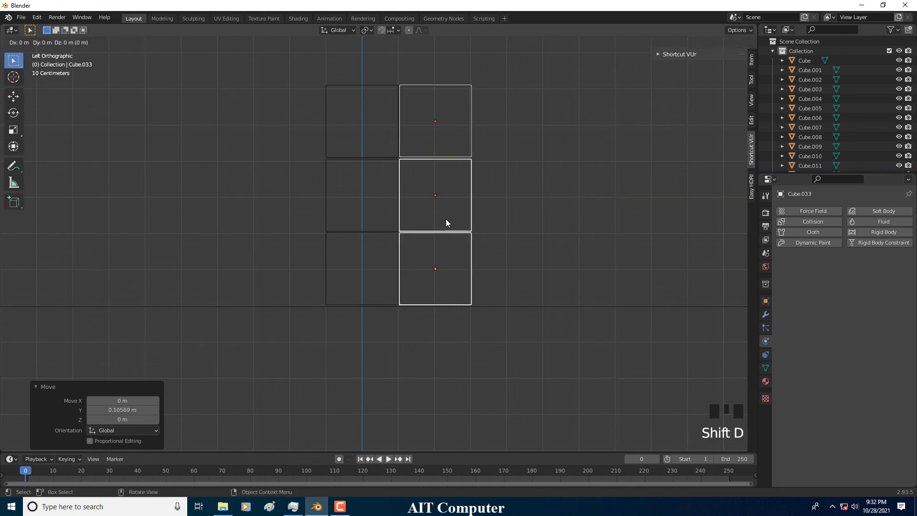
key(y)
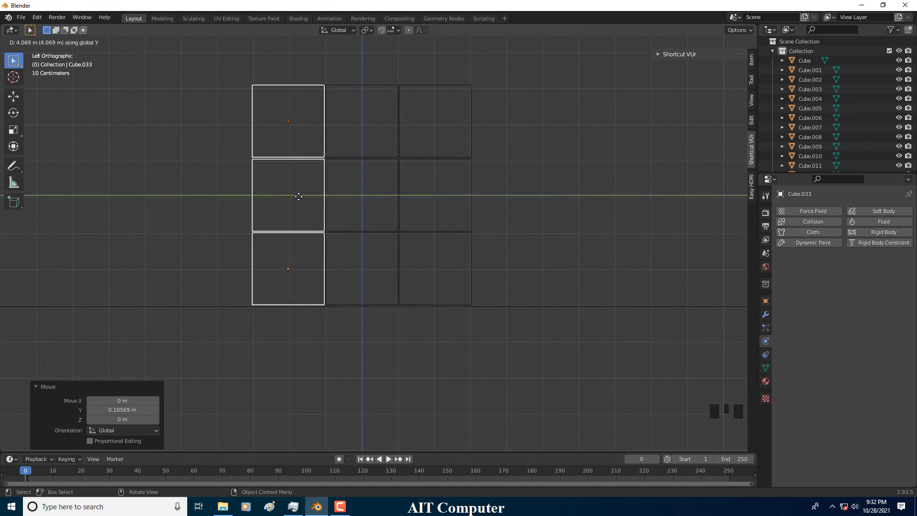
click(299, 197)
middle_drag(414, 174, 360, 218)
scroll(457, 279, down, 4)
middle_drag(457, 275, 434, 297)
click(434, 297)
scroll(402, 249, up, 3)
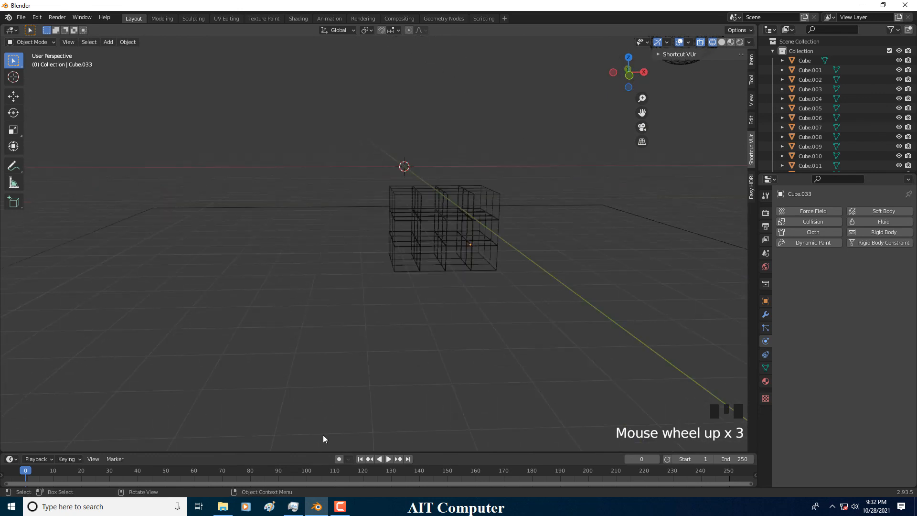
Step: Play the simulation up to frame 76 to check the ball's swing against the cube stack
click(388, 459)
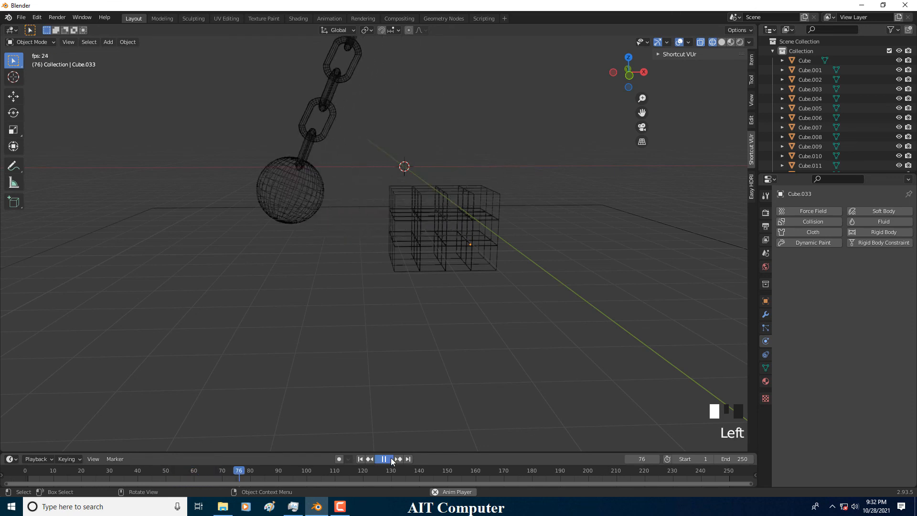
click(391, 459)
scroll(405, 315, down, 4)
Step: Switch the viewport to solid shading and make the ground plane a Passive rigid body
click(48, 42)
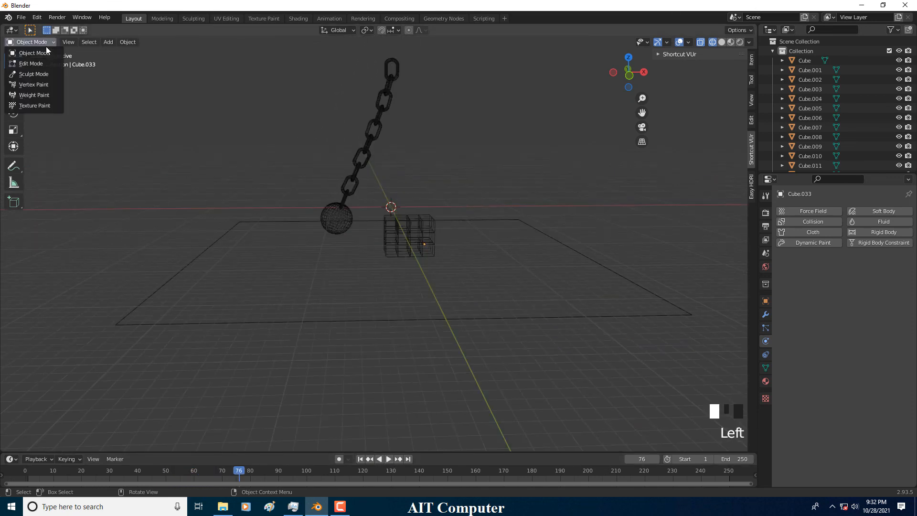
click(45, 52)
key(shift+z)
double_click(417, 312)
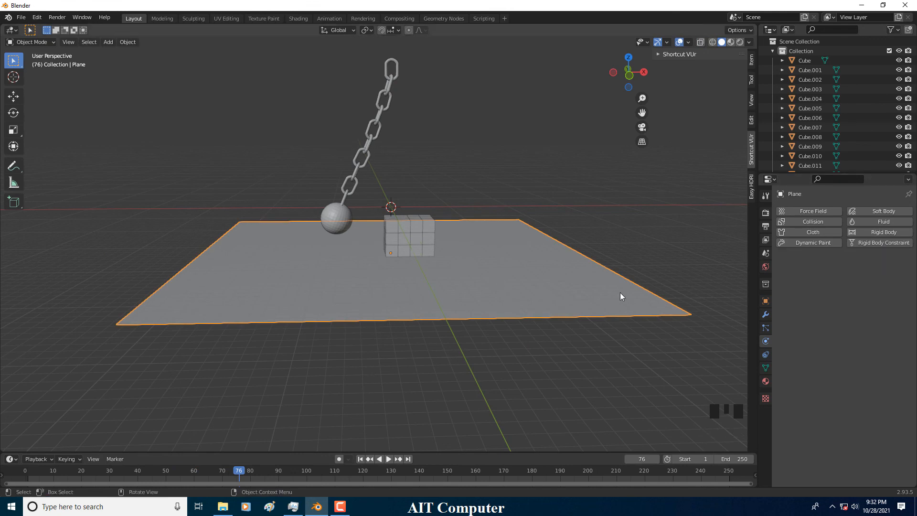
click(862, 234)
click(856, 271)
click(849, 294)
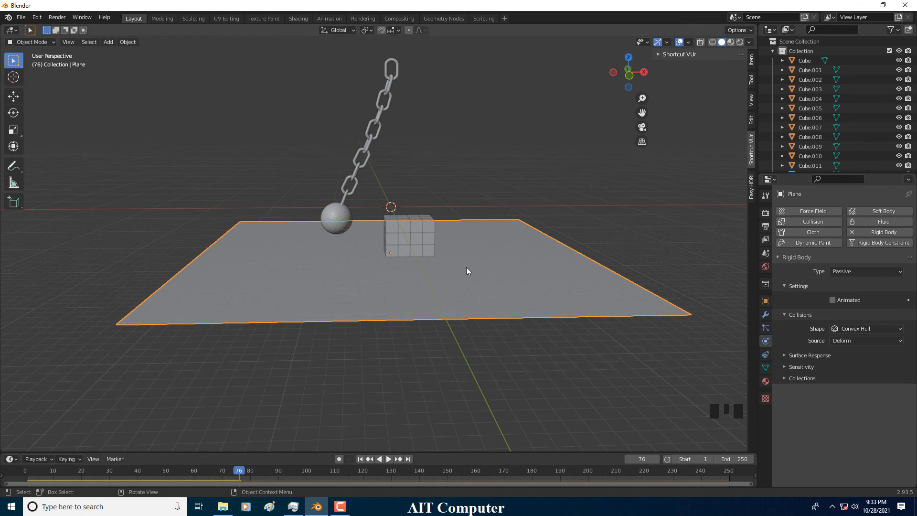
Step: Add an Active rigid body to one top-row corner cube and copy its rigid body settings to all cubes of the stack
click(428, 226)
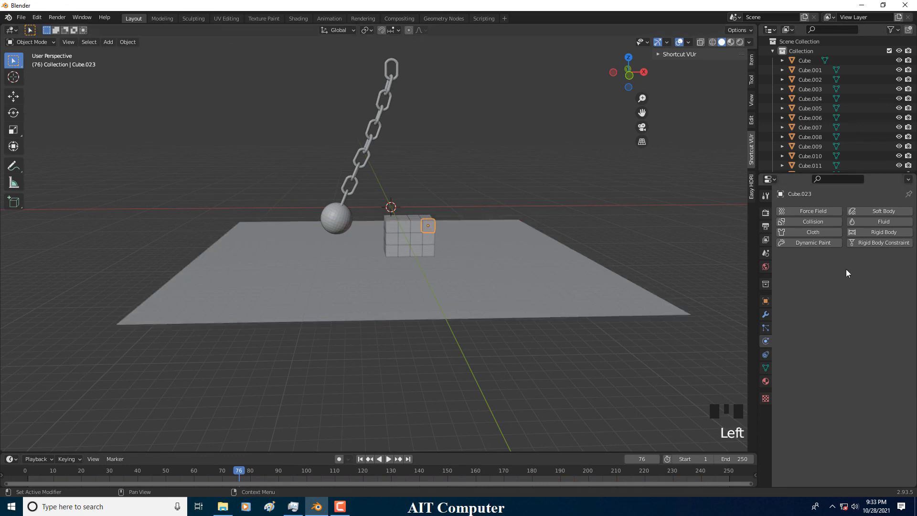
click(870, 233)
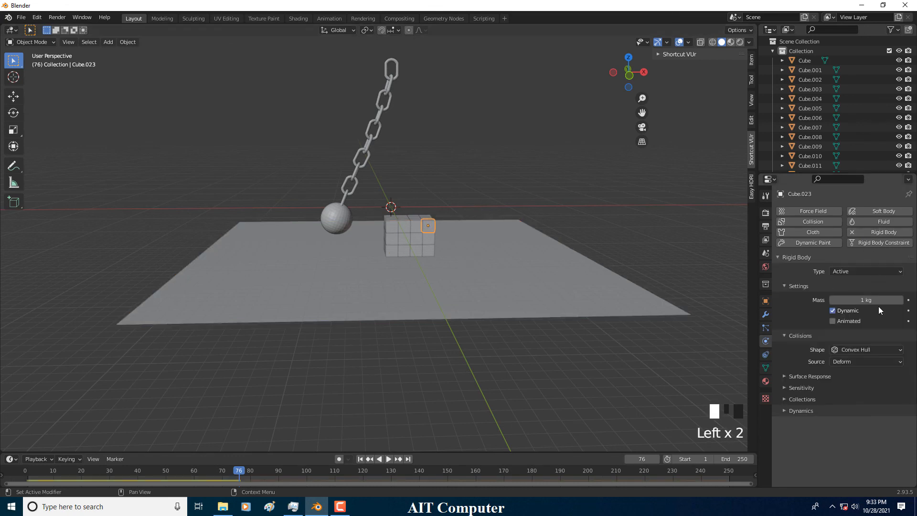
scroll(431, 245, up, 3)
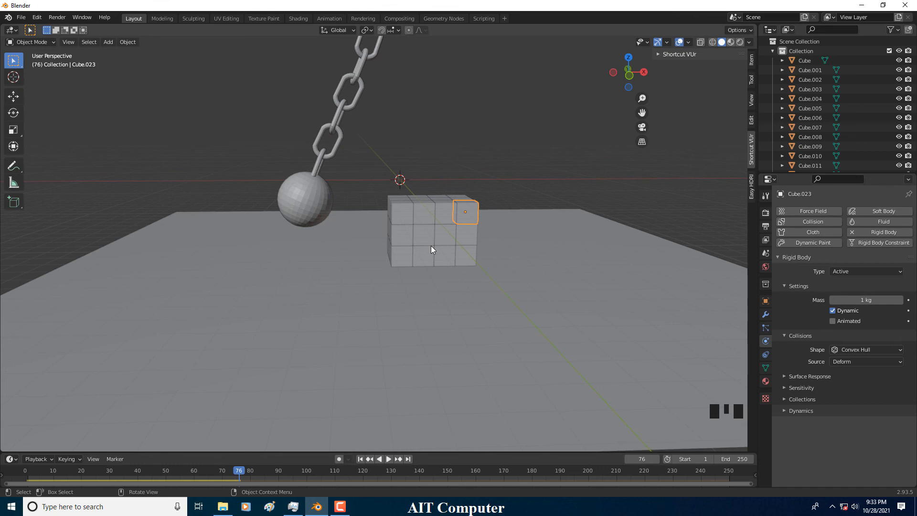
alt+middle_drag(480, 252, 443, 244)
drag(365, 206, 496, 259)
middle_drag(476, 212, 468, 243)
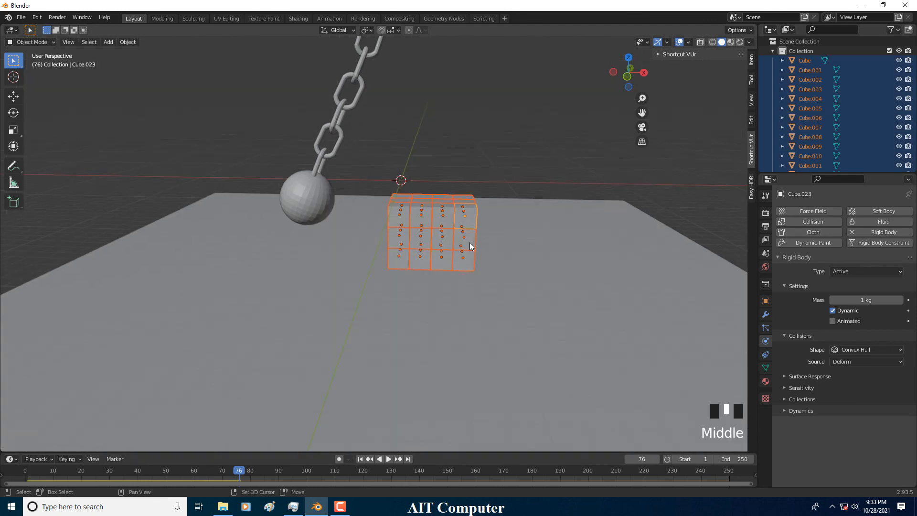
key(F3)
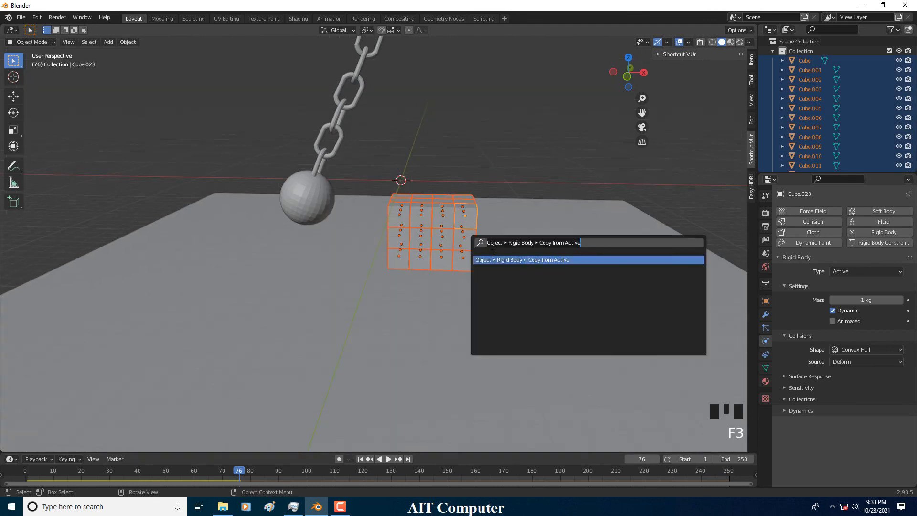
click(478, 260)
Step: Play the simulation from frame 0 to watch the ball hit the cubes, then scrub back to frame 12
scroll(438, 284, down, 3)
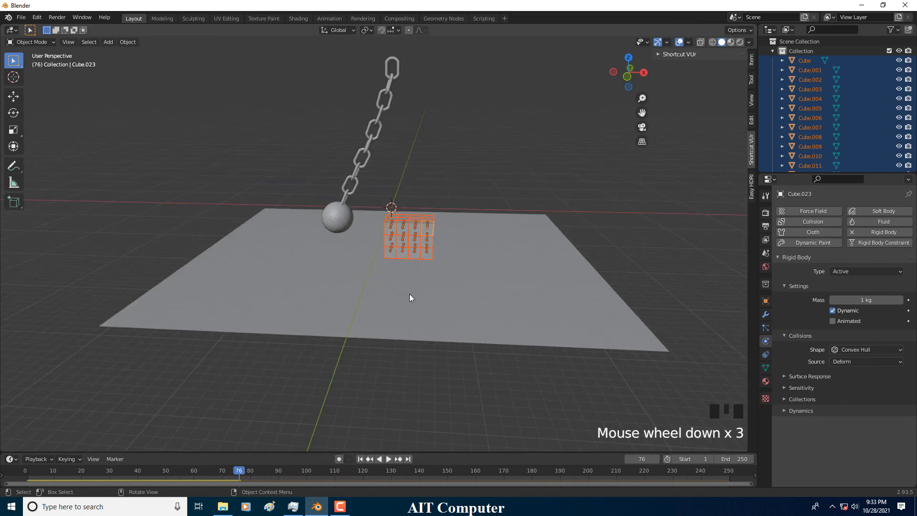
drag(242, 471, 23, 452)
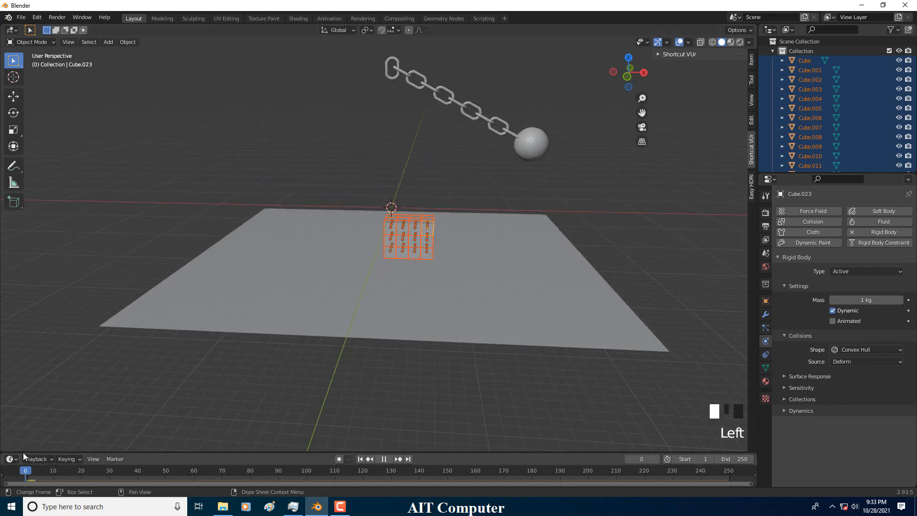
click(388, 459)
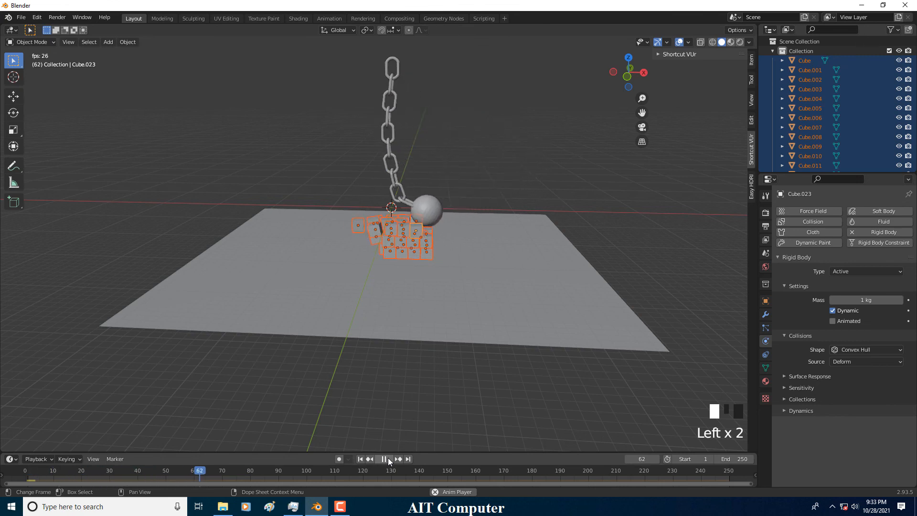
click(385, 459)
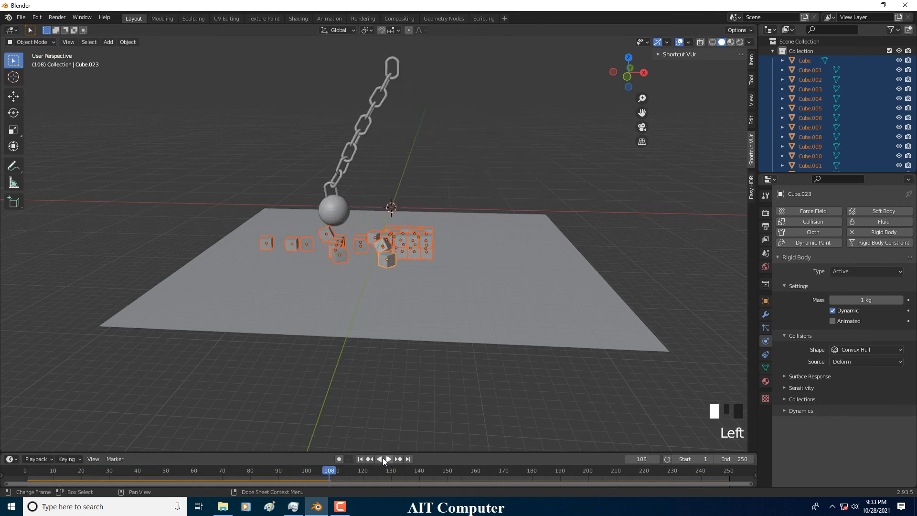
drag(326, 473, 59, 447)
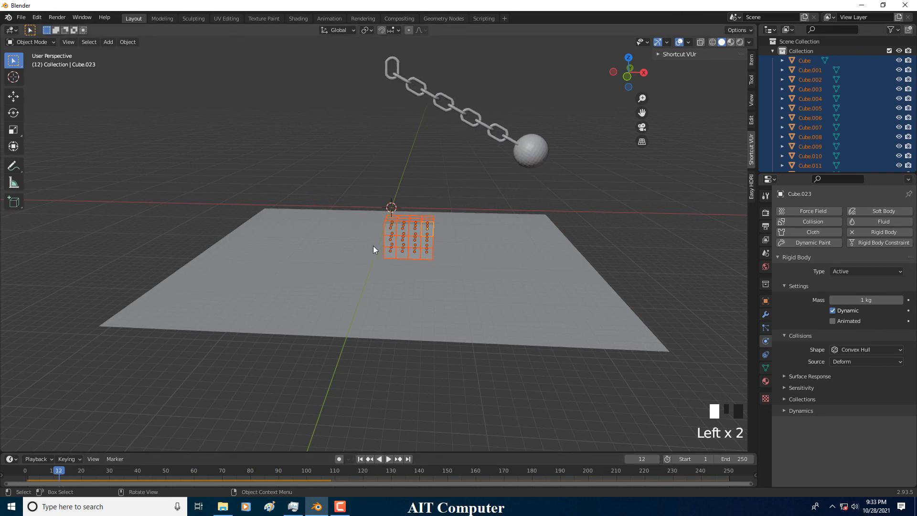
Step: Select only the top-row corner cube and set its rigid body mass to 0.05 kg
scroll(481, 233, up, 3)
click(474, 219)
click(474, 225)
click(860, 300)
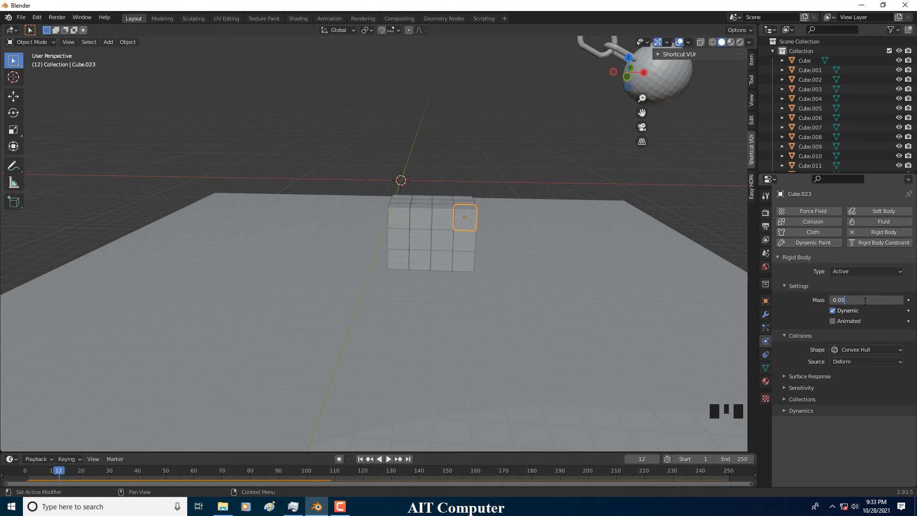
key(Return)
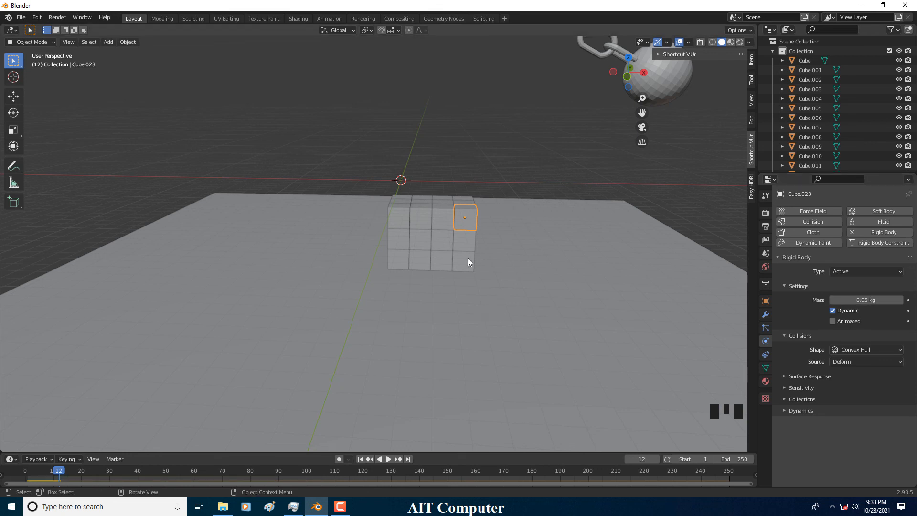
Step: Select the whole cube stack in front view and copy the active cube's rigid body settings to it
alt+middle_drag(509, 282, 523, 289)
drag(351, 201, 518, 258)
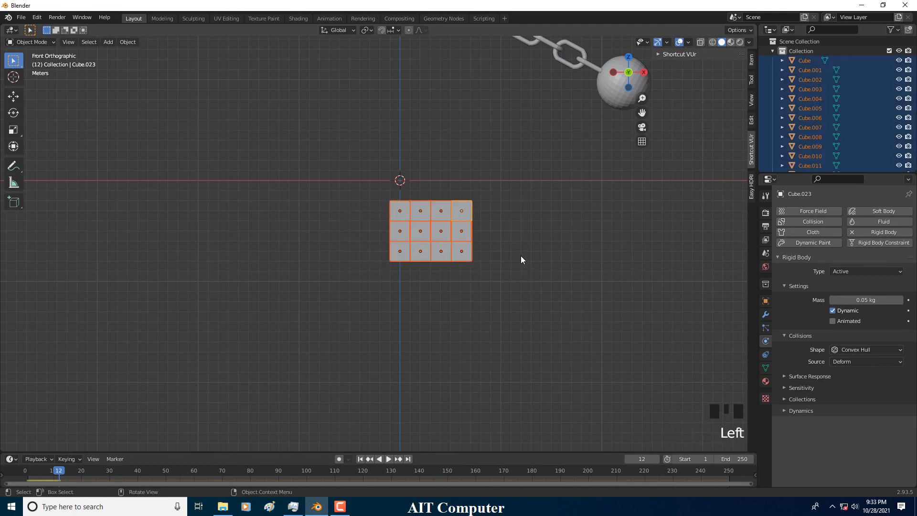
key(F3)
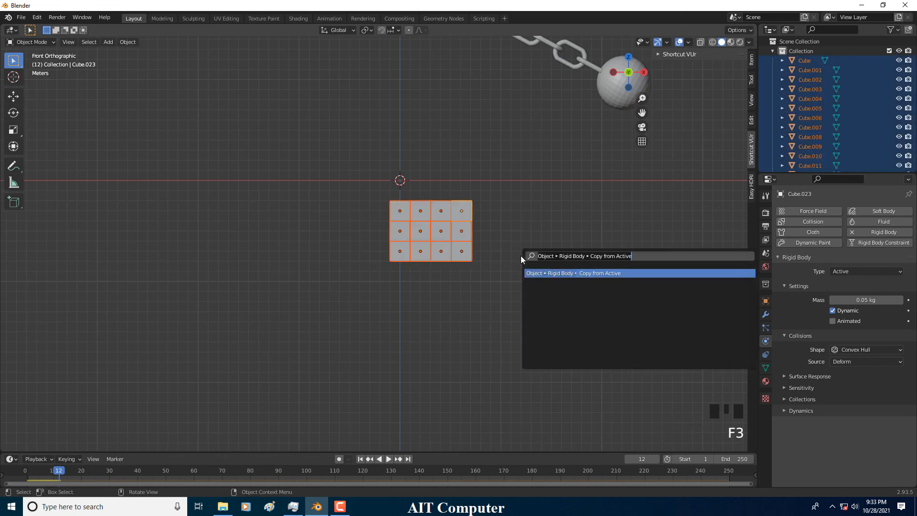
click(549, 271)
Step: Rewind to frame 0 and play the simulation with the lighter cubes, viewing the collision from above the plane
click(390, 461)
click(391, 461)
drag(111, 471, 24, 471)
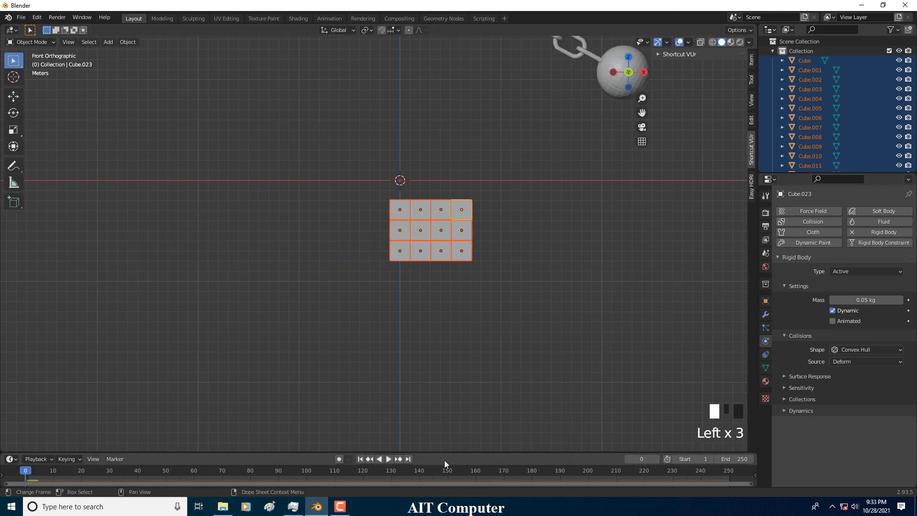
click(388, 460)
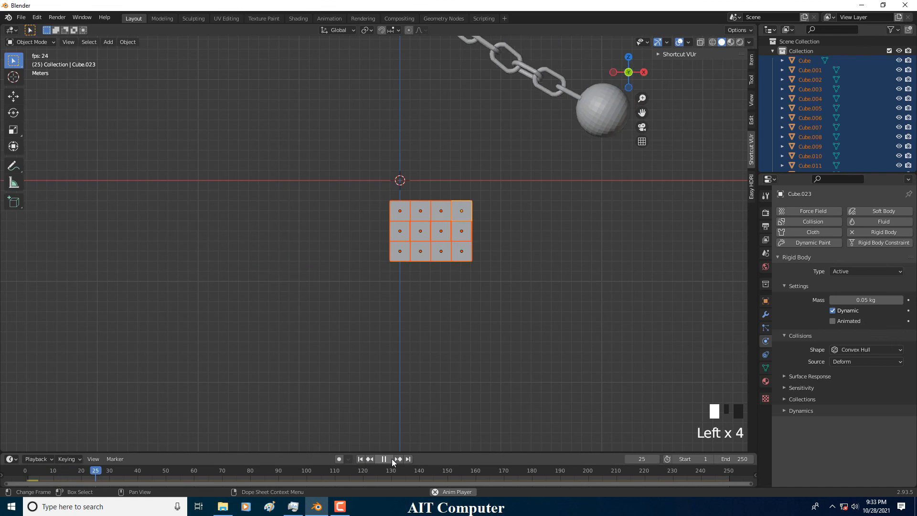
scroll(391, 248, down, 4)
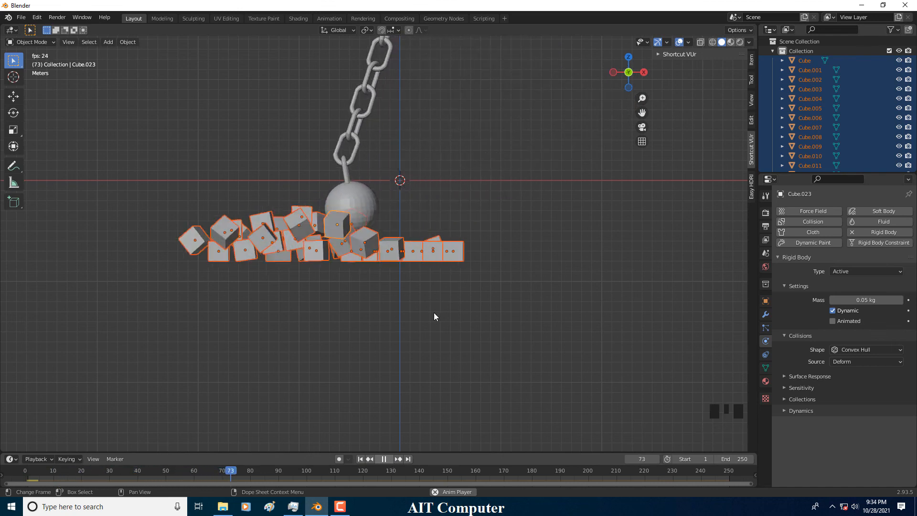
middle_drag(391, 249, 383, 297)
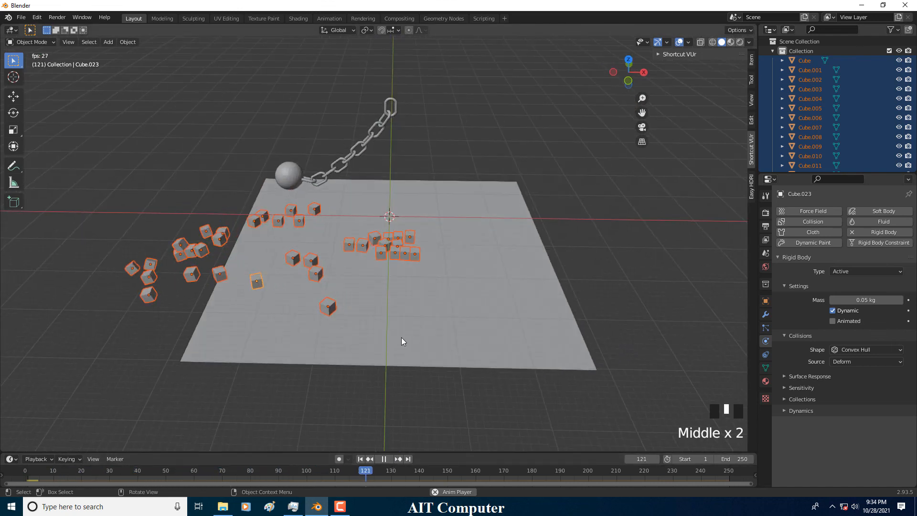
click(386, 458)
Step: Replay the collision from the start with the cubes deselected, stopping at frame 119 to inspect the scattered cubes
click(361, 458)
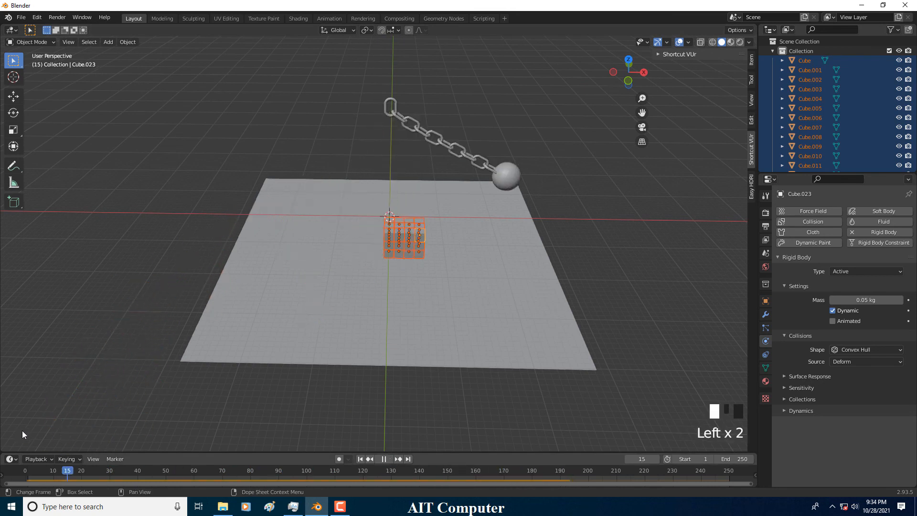
click(390, 459)
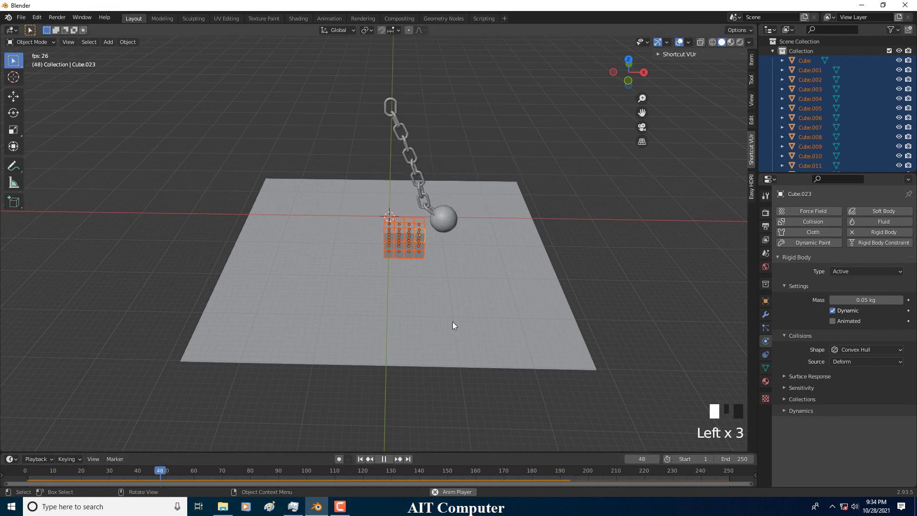
click(514, 273)
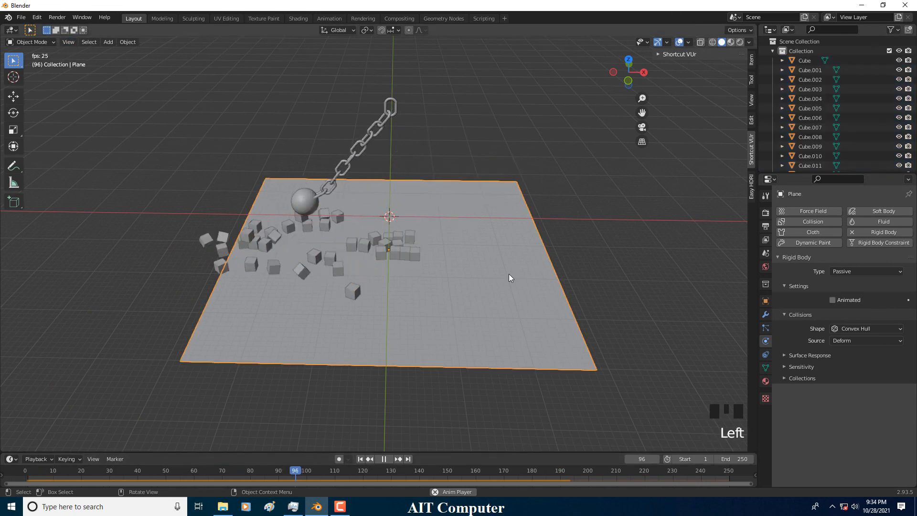
drag(331, 472, 27, 470)
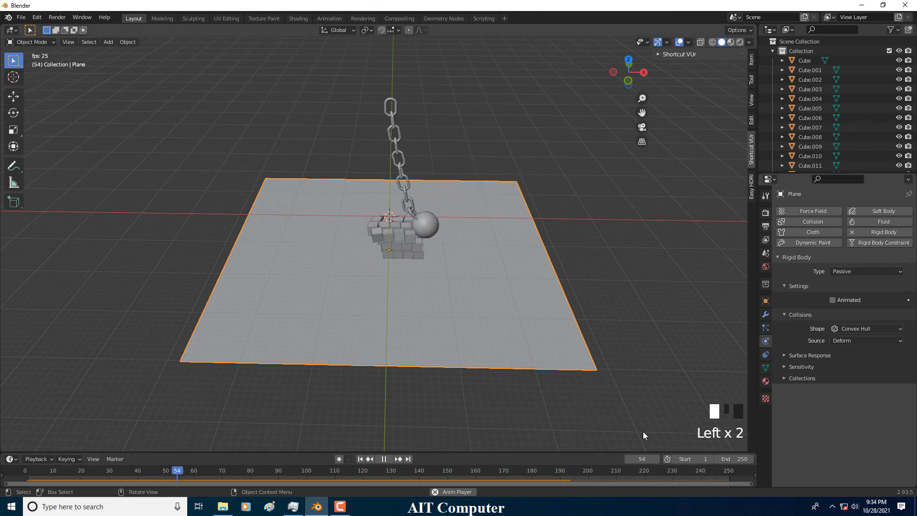
click(384, 459)
middle_drag(405, 311, 418, 300)
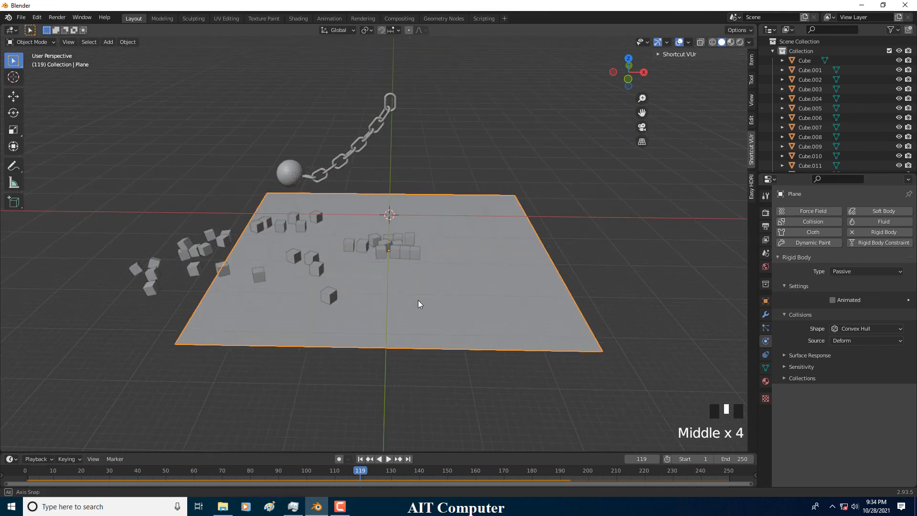